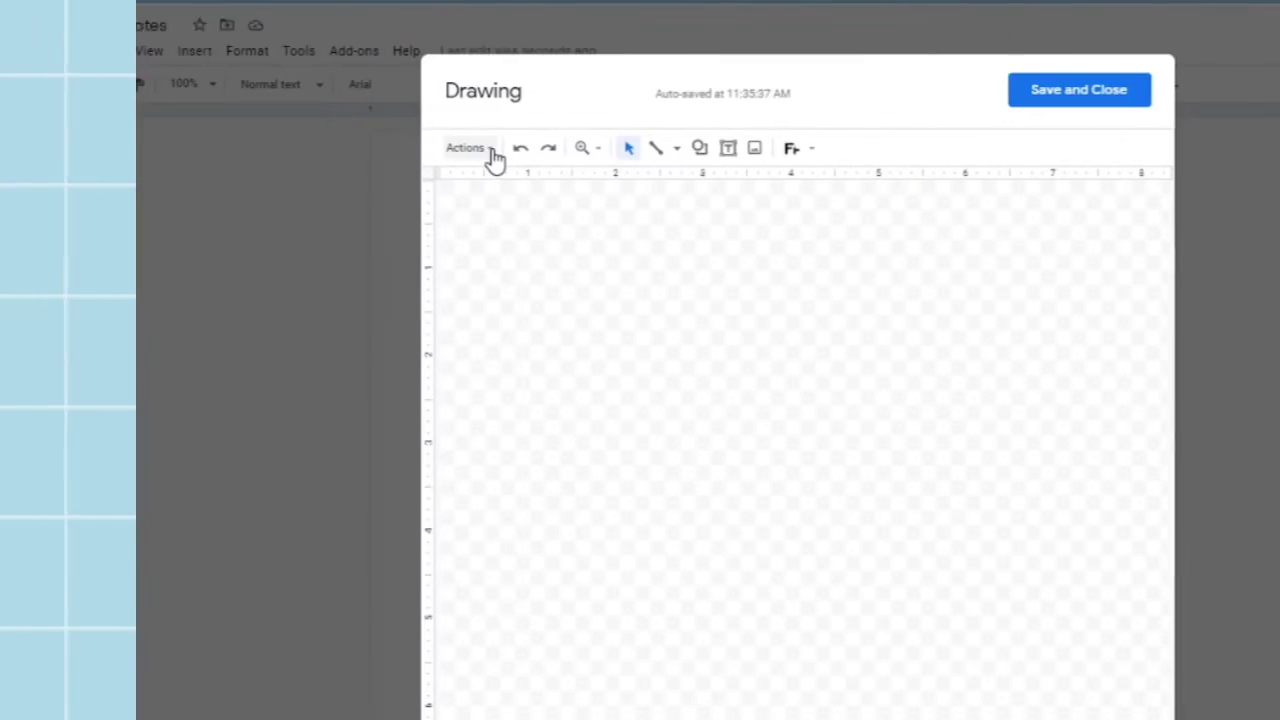
Add word art reading 'Theme of Your Notes' and move it up near the canvas top
left_click(352, 152)
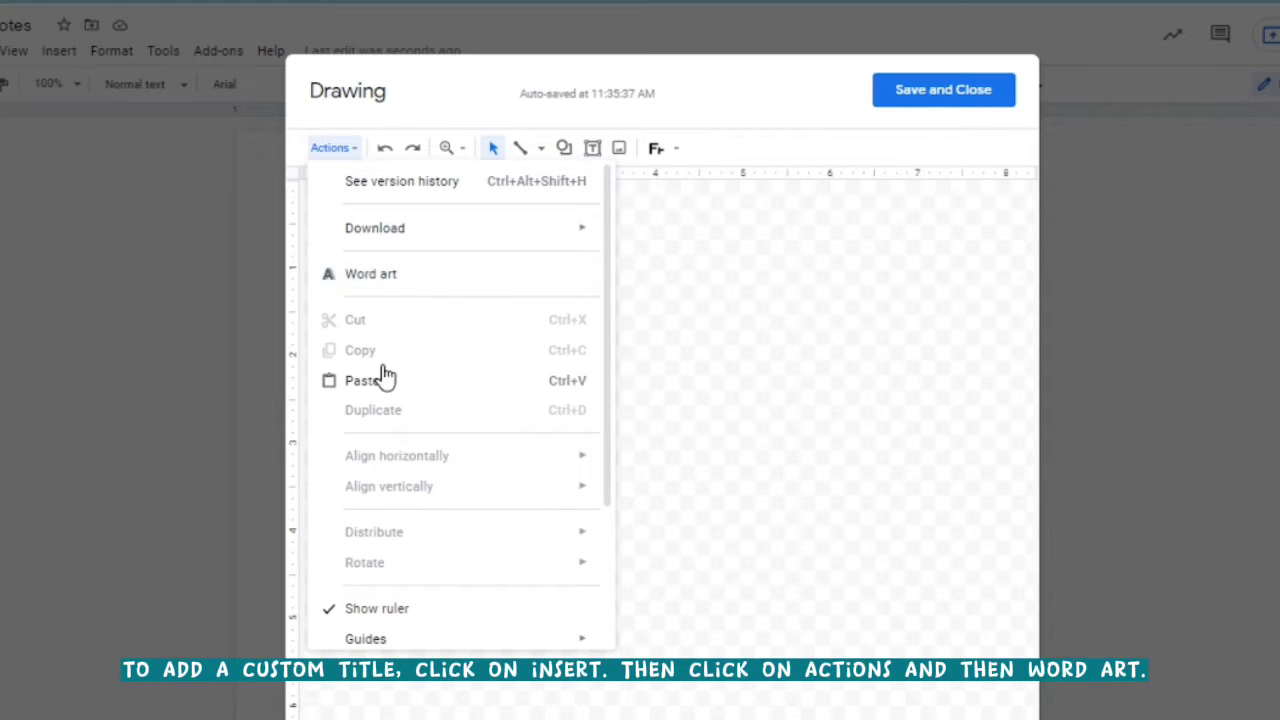
left_click(365, 276)
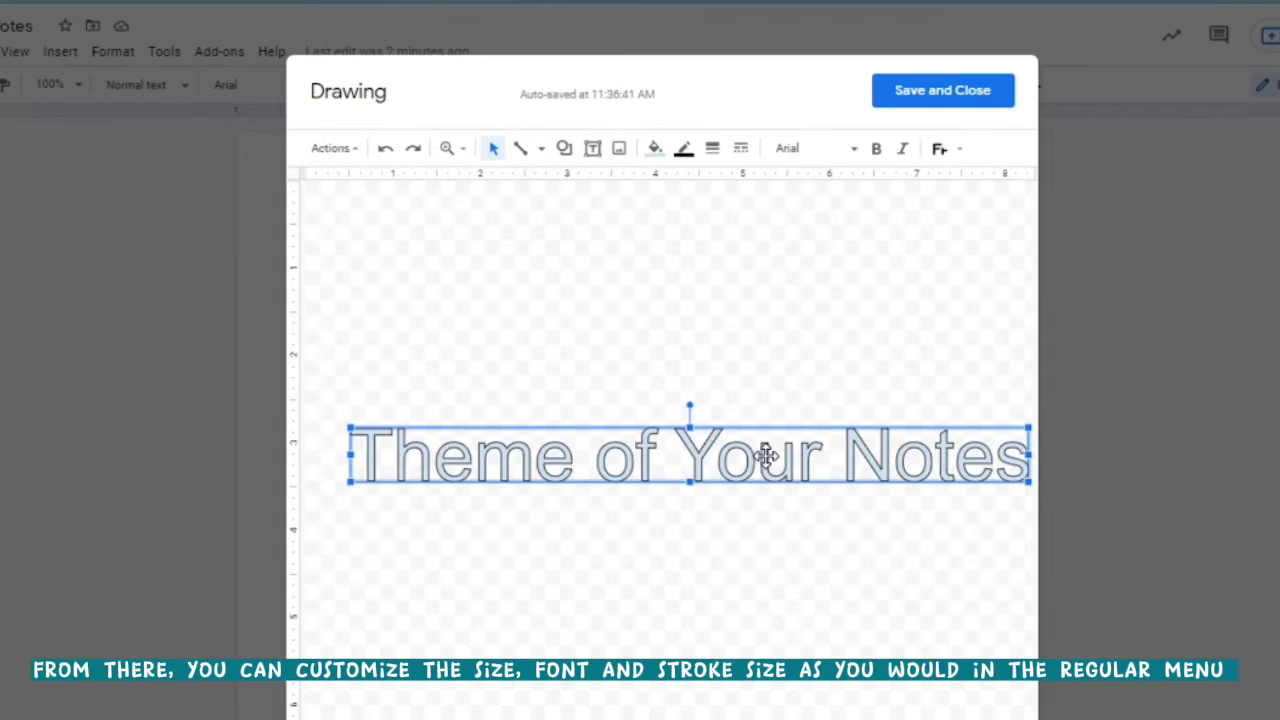
left_click_drag(766, 454, 752, 340)
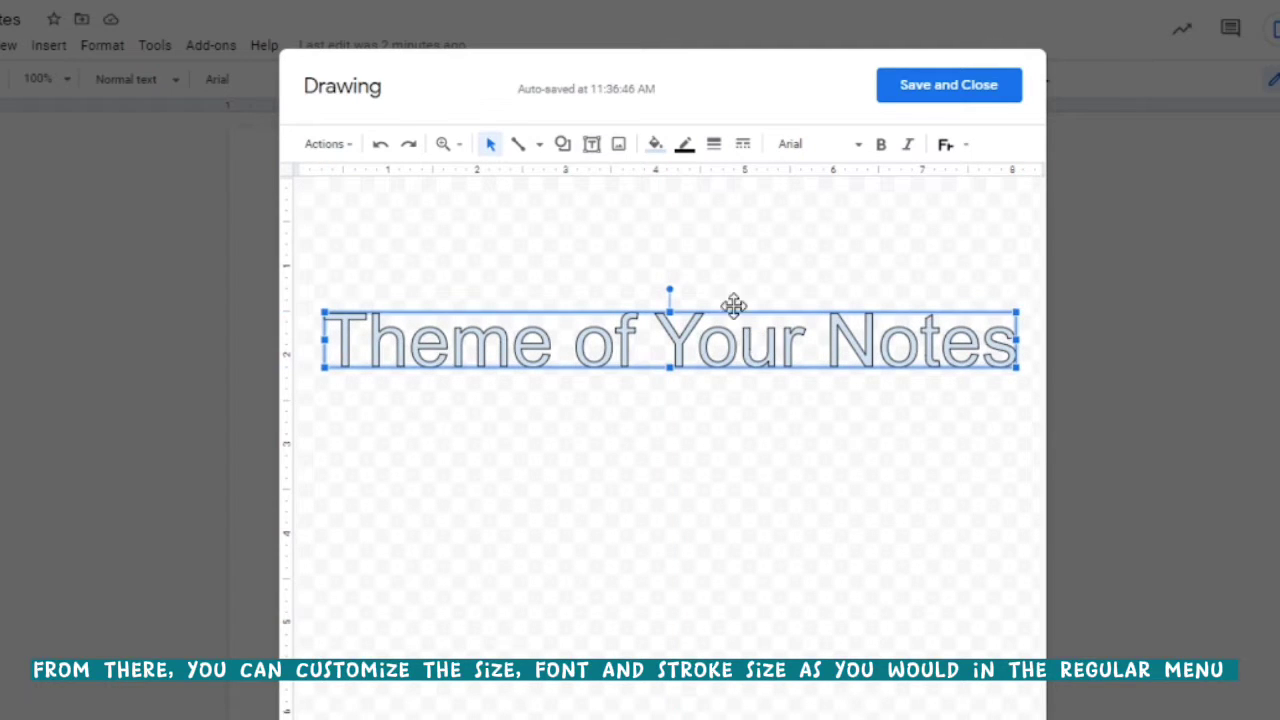
Give the 'Theme of Your Notes' word art a light cream fill and Caveat font, centred on the canvas
left_click(666, 148)
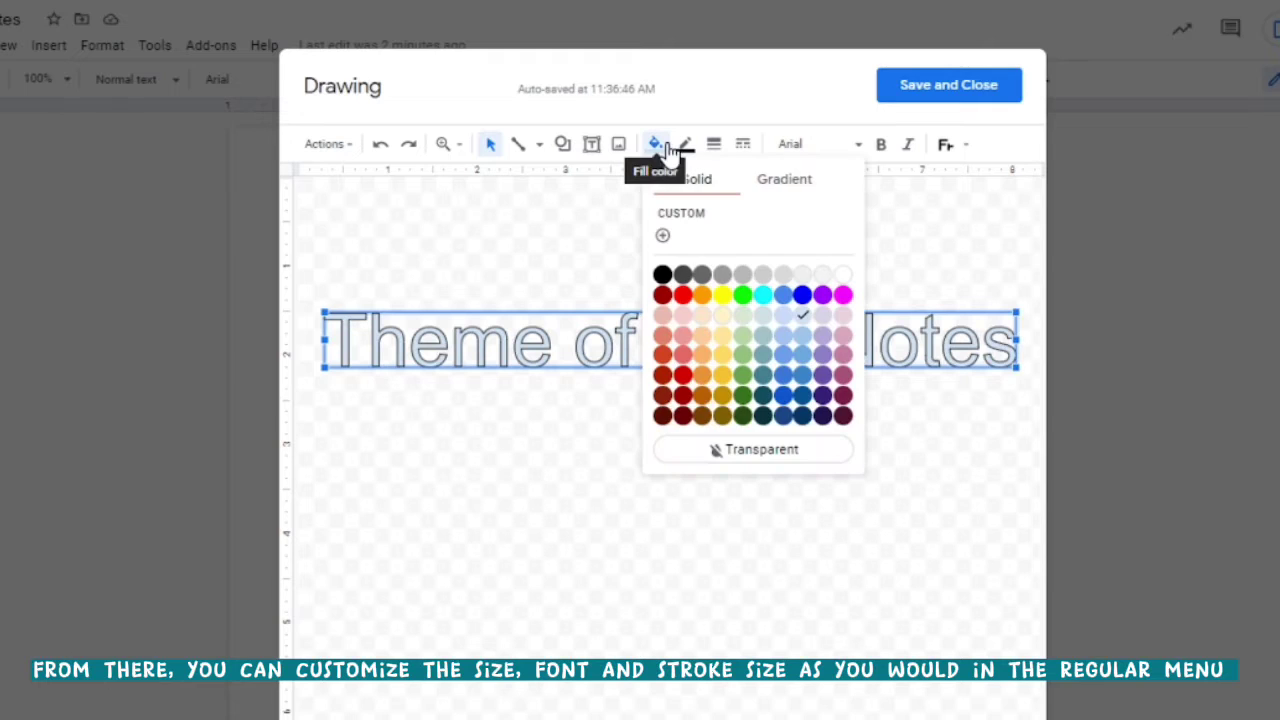
left_click(725, 334)
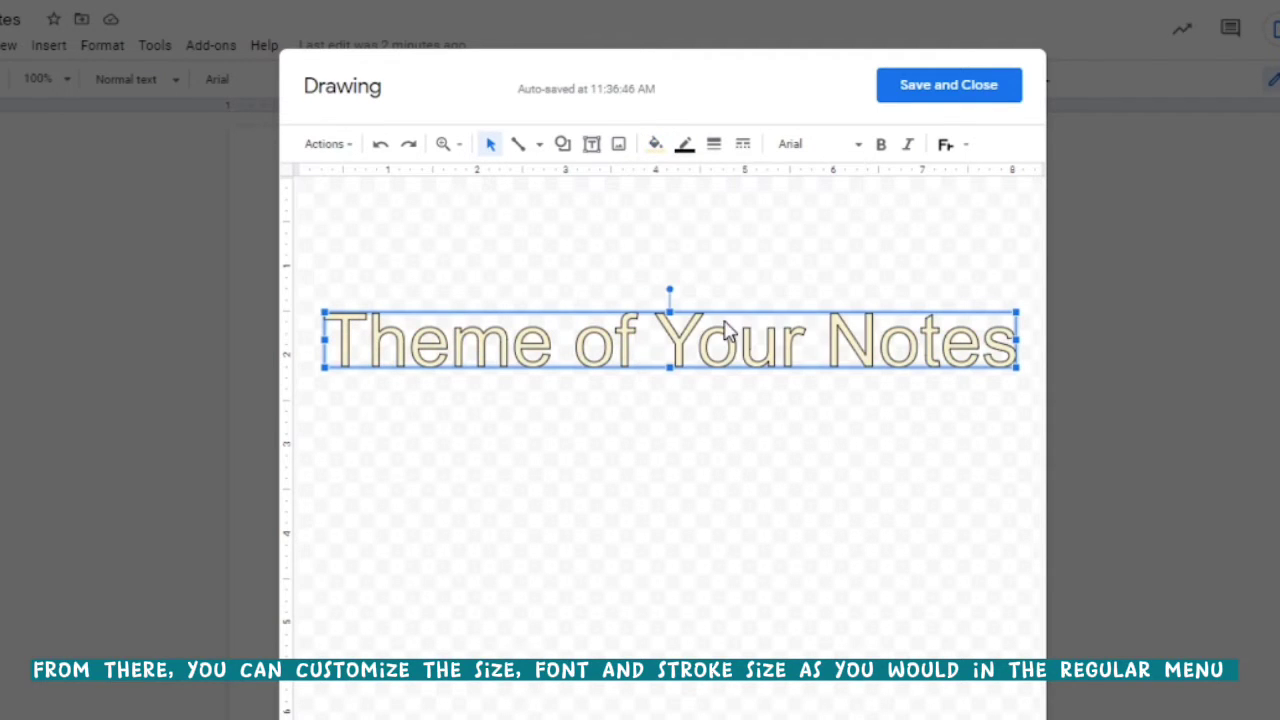
left_click(781, 150)
left_click(985, 421)
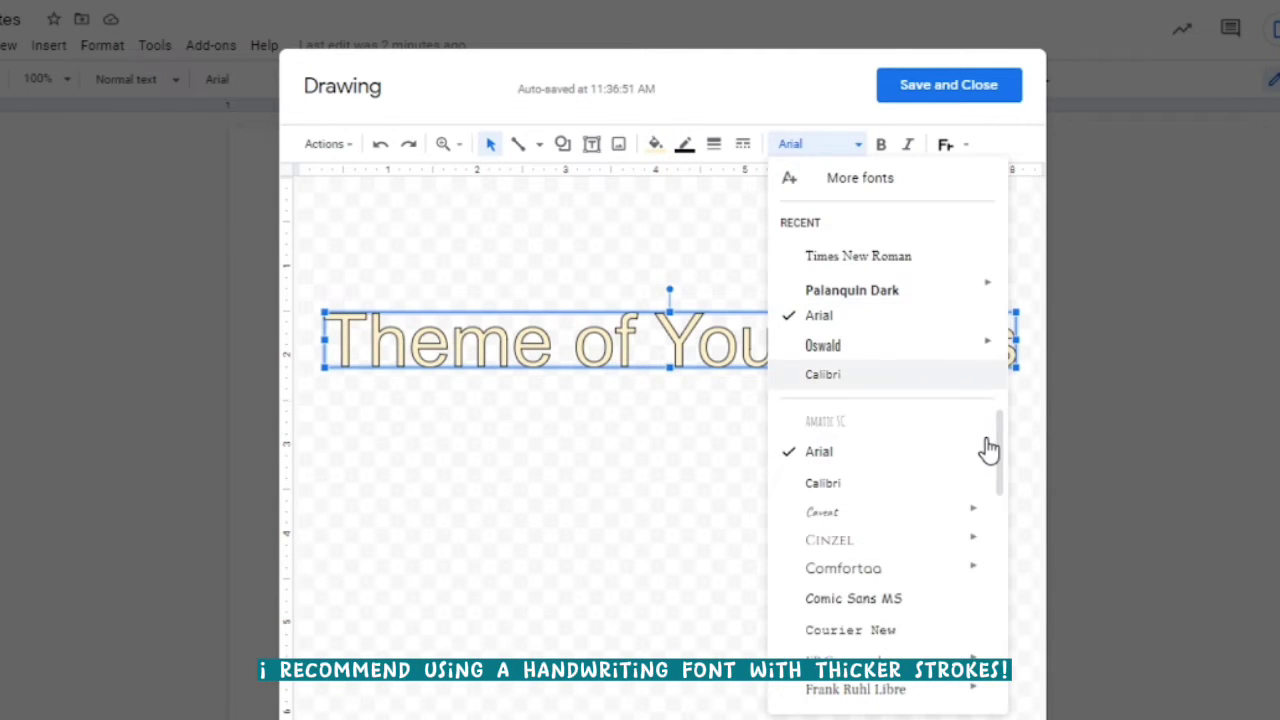
left_click(949, 514)
left_click_drag(797, 308, 726, 281)
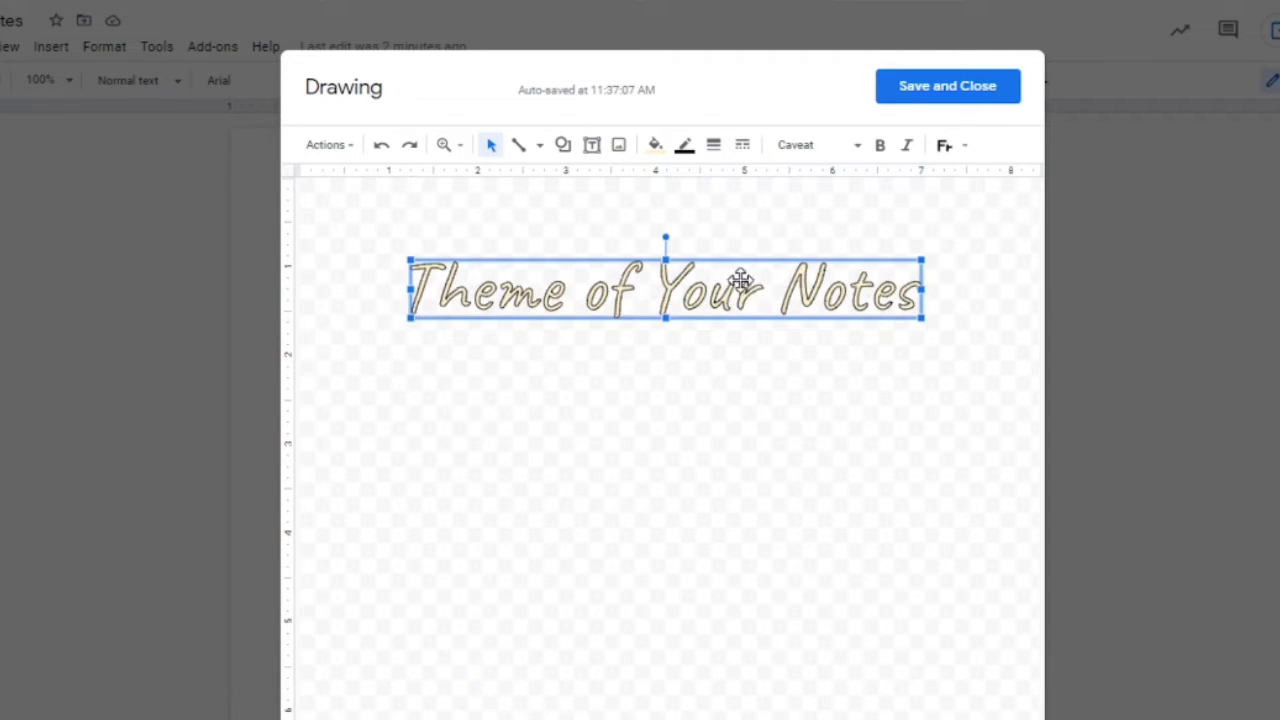
Give the title word art an 8px outline, first light yellow, then recoloured to dark teal
left_click(685, 146)
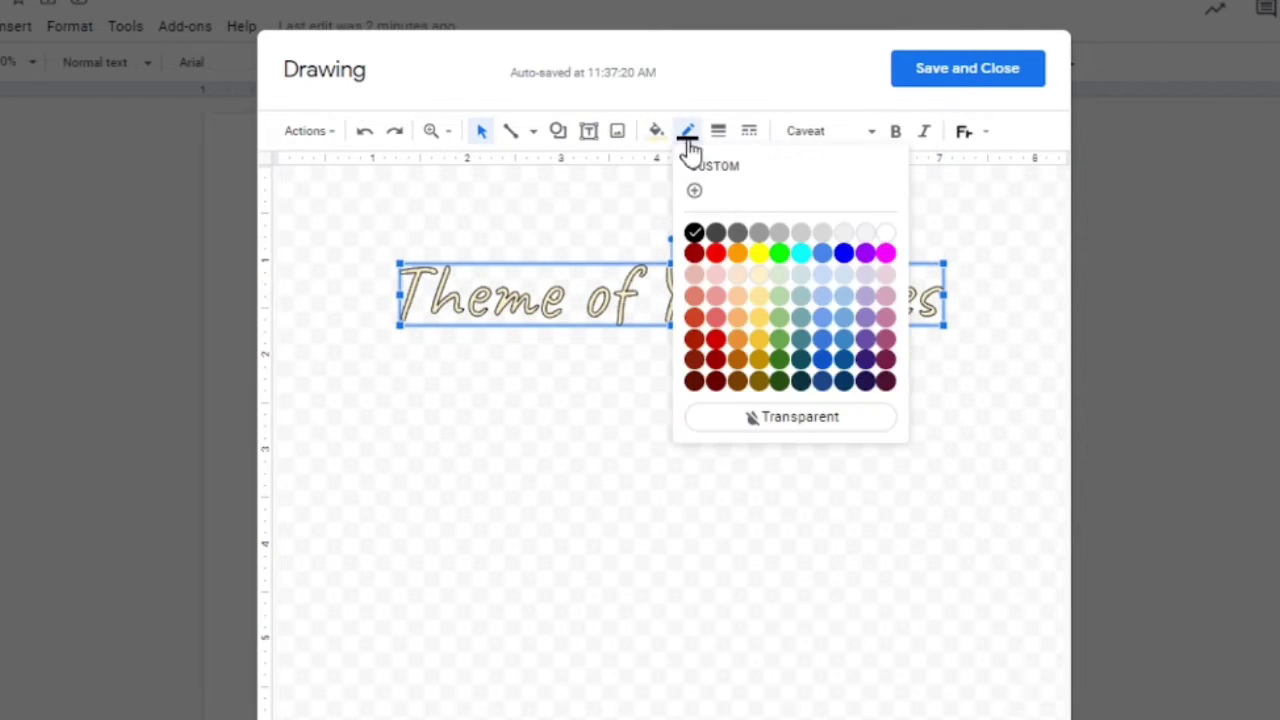
left_click(757, 289)
left_click(718, 131)
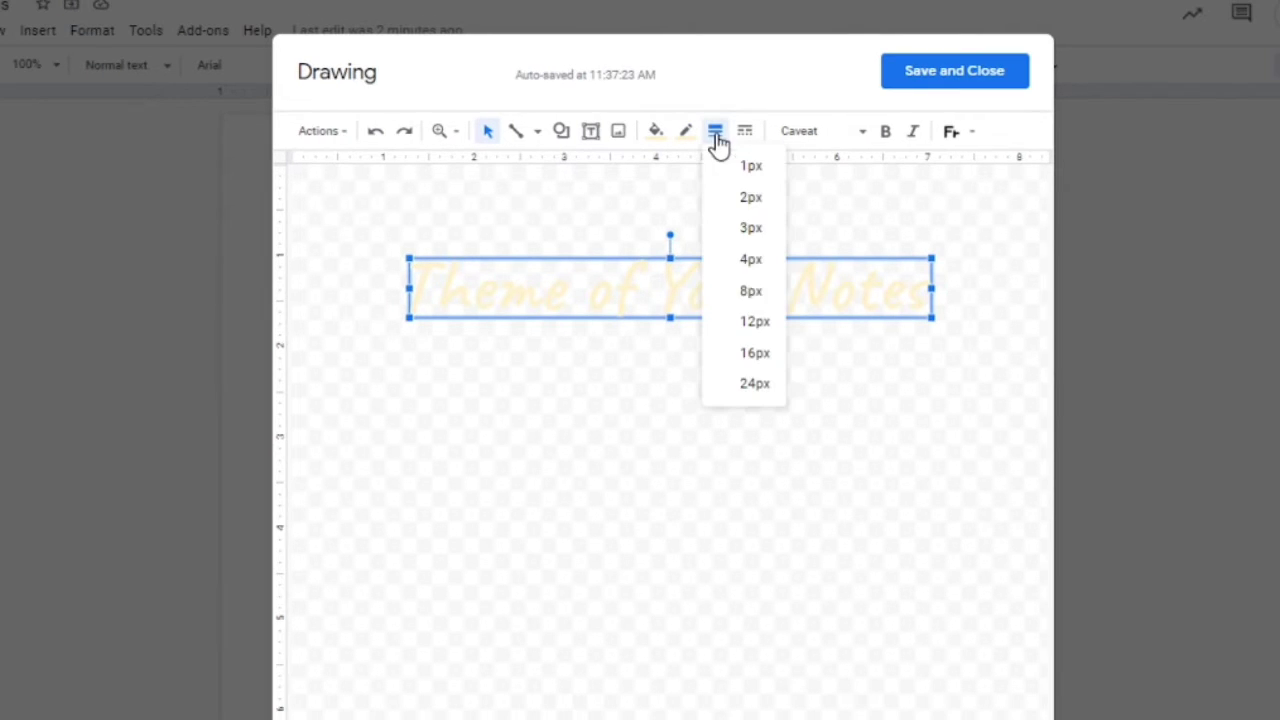
left_click(751, 291)
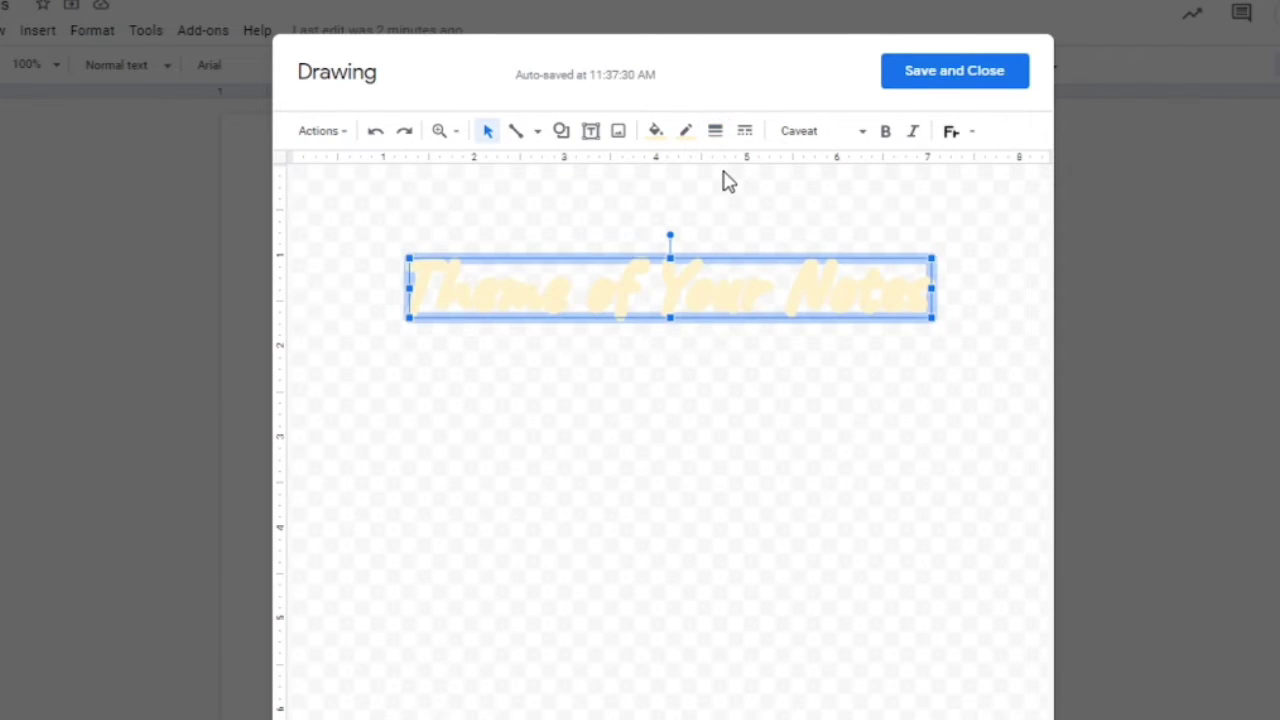
left_click(686, 131)
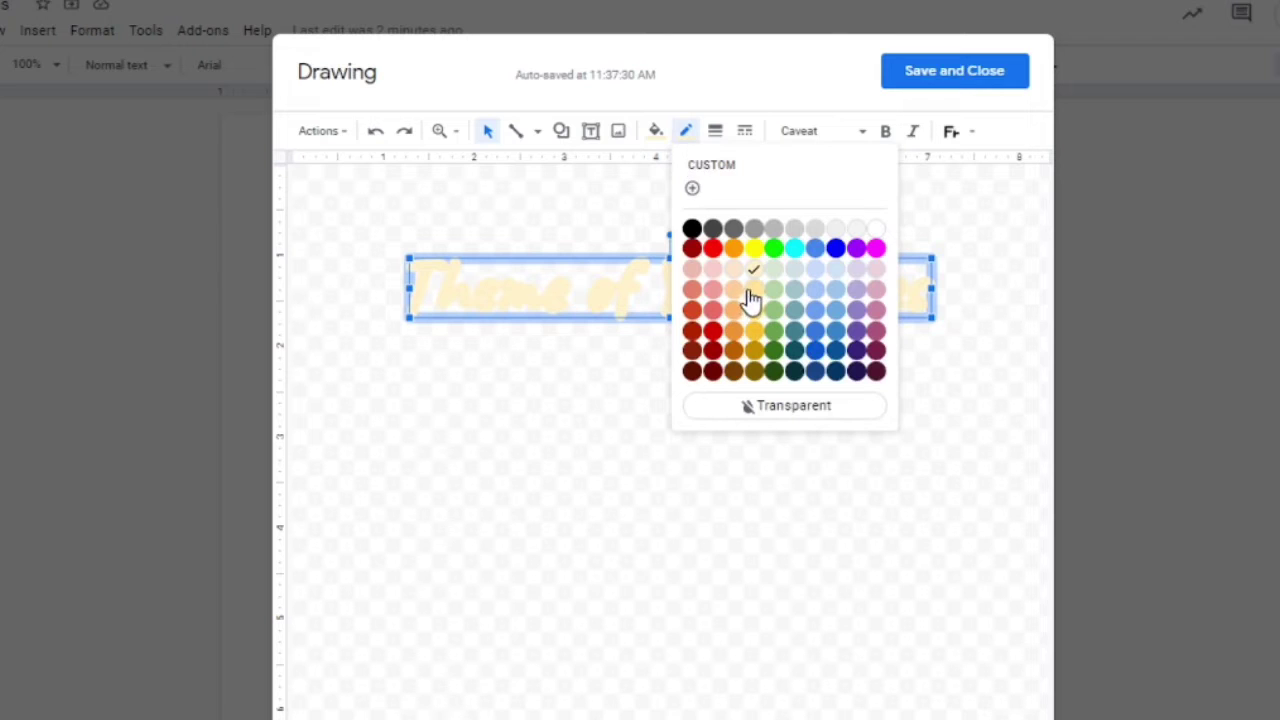
left_click(753, 292)
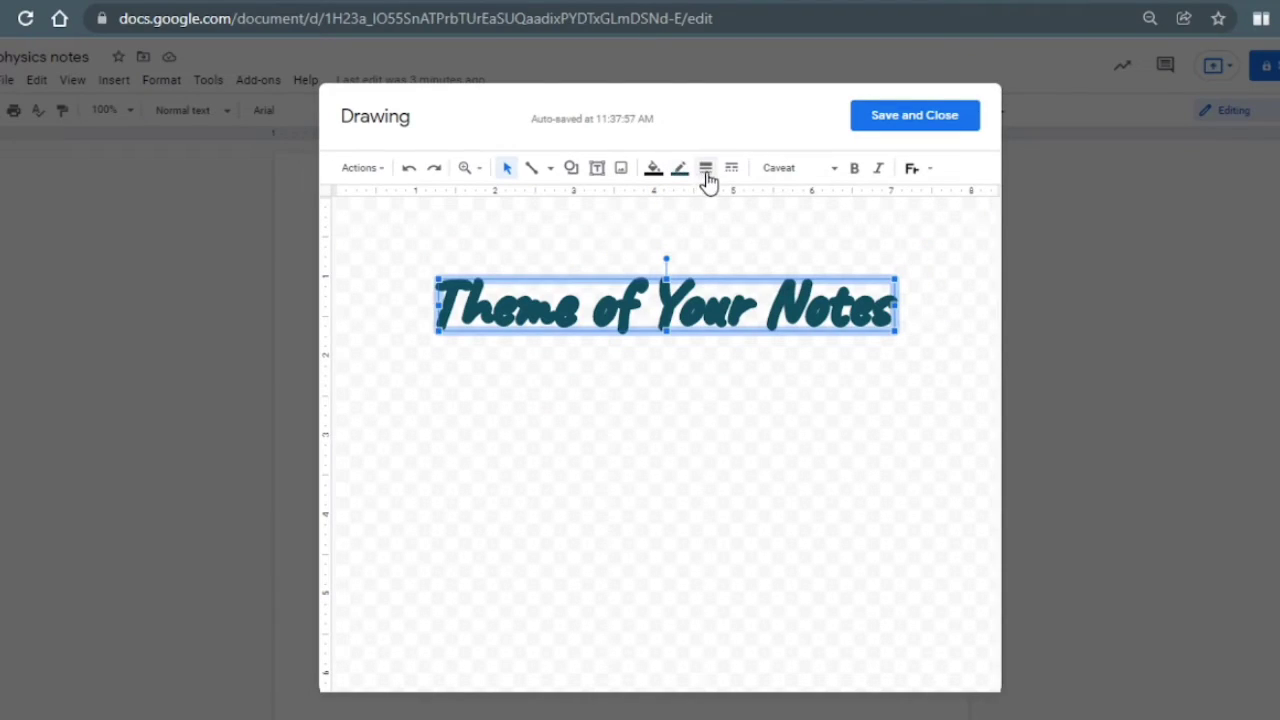
left_click(708, 180)
Thin the title outline and save the drawing into the document
left_click(720, 285)
left_click(732, 393)
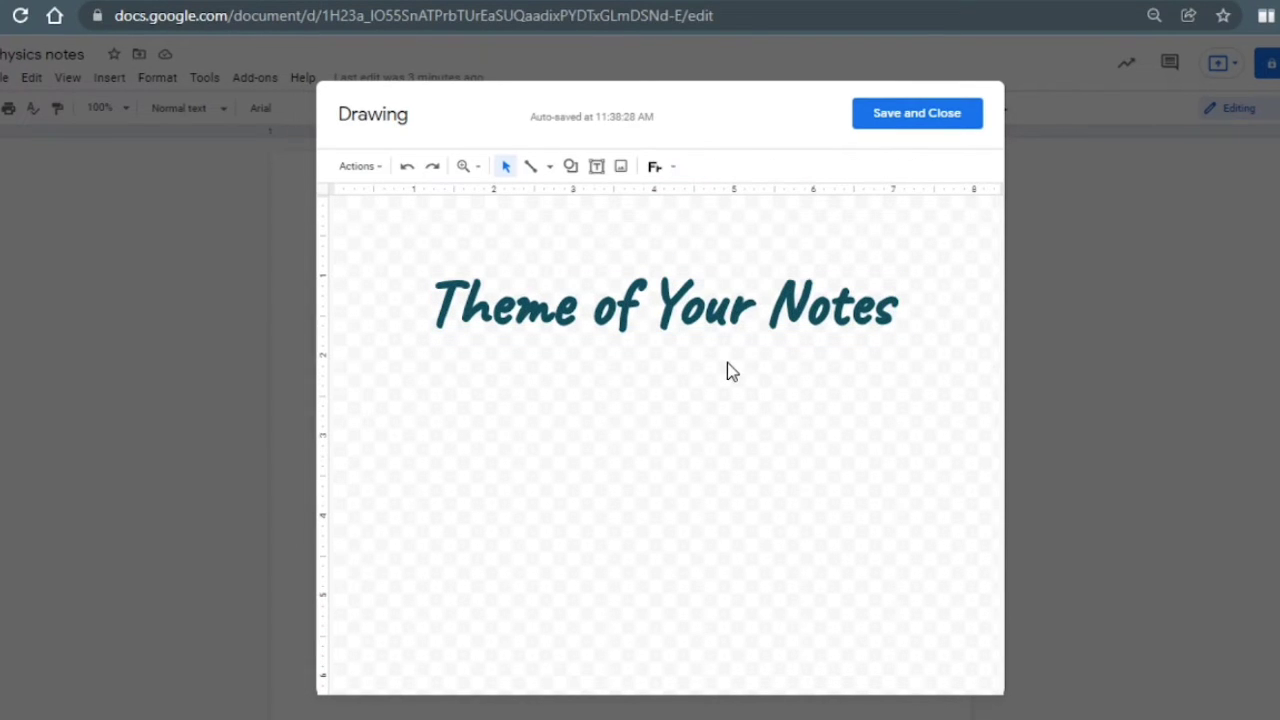
left_click(903, 114)
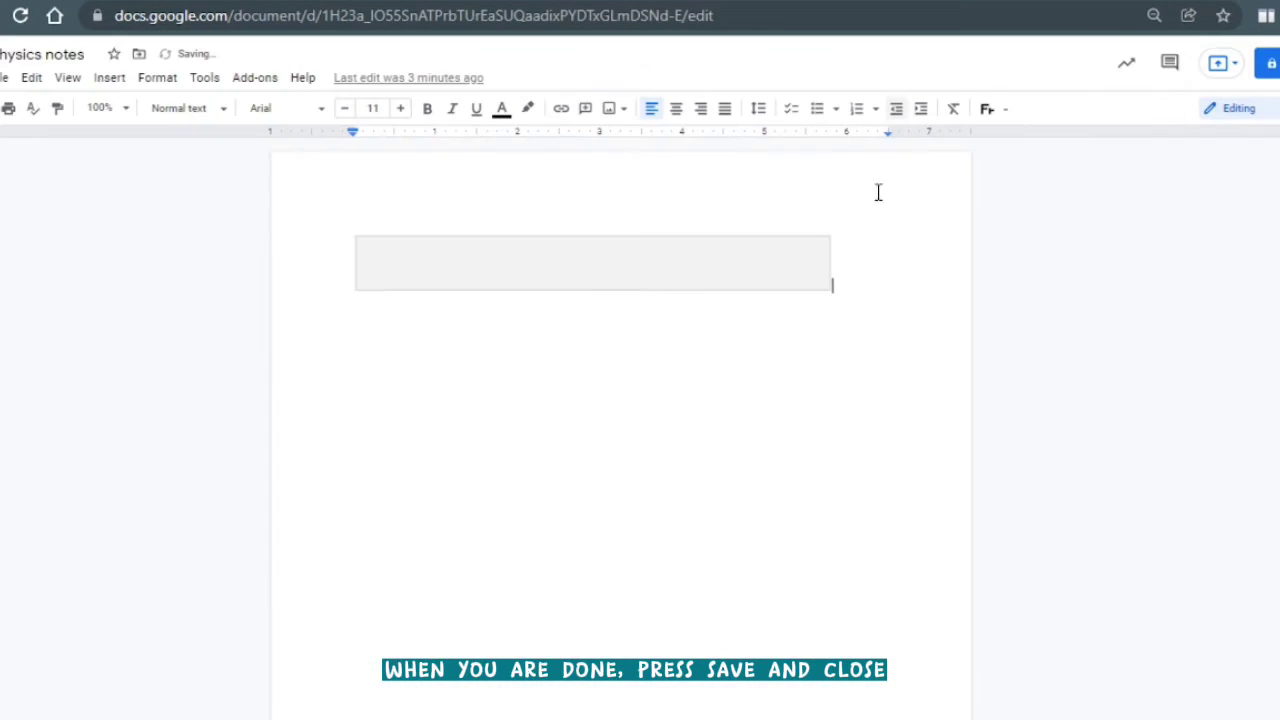
Set the title drawing to Break text, move it into place, and fix its position on the page
left_click(630, 268)
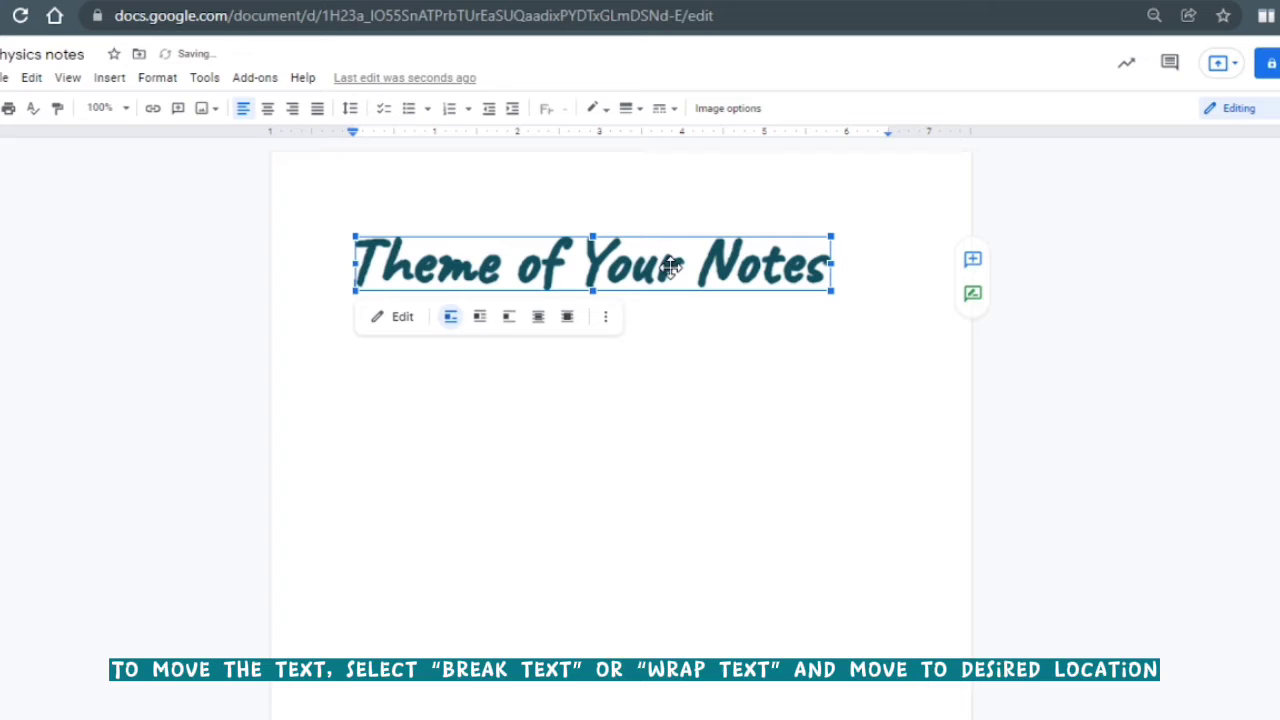
left_click(509, 318)
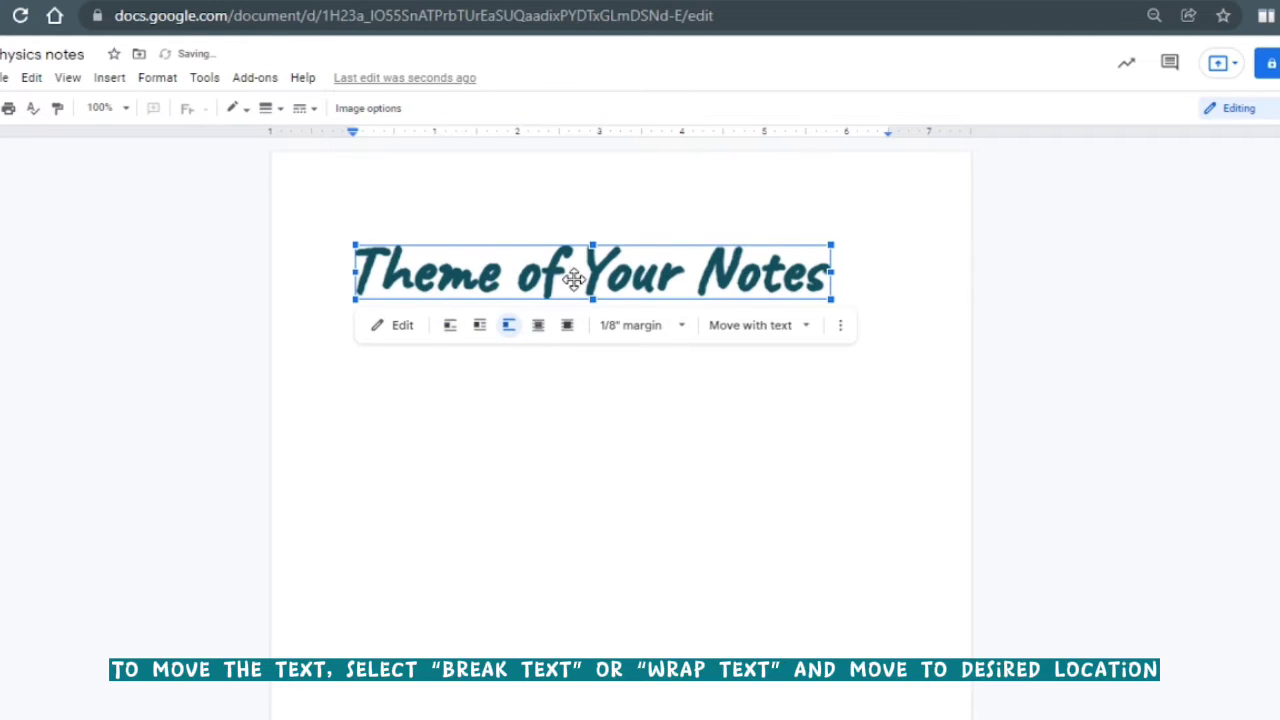
left_click_drag(573, 279, 597, 248)
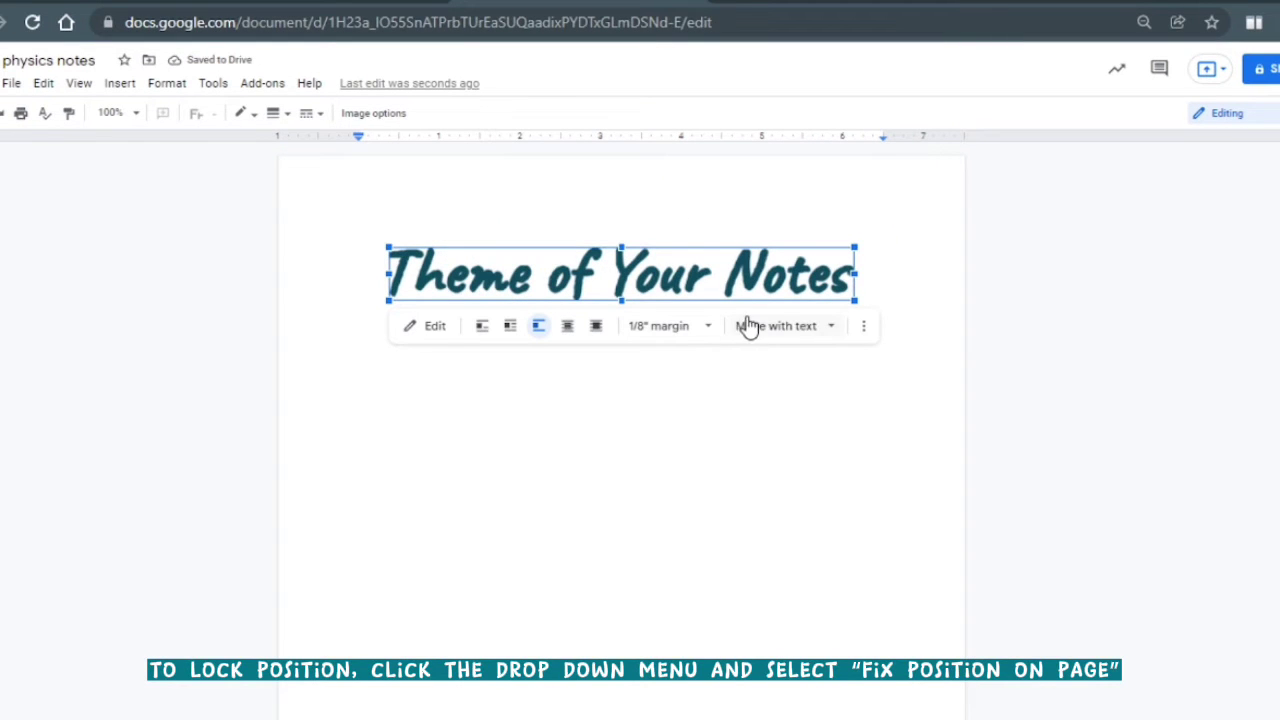
left_click(750, 325)
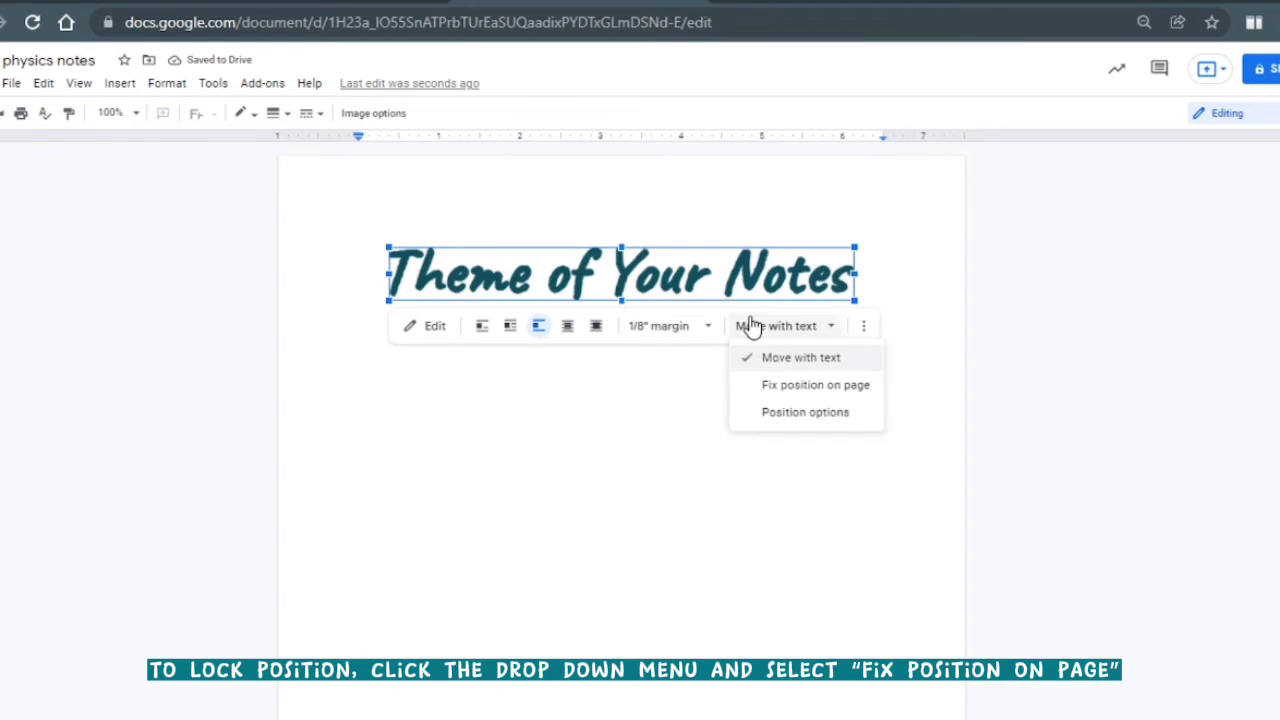
left_click(786, 388)
left_click(349, 314)
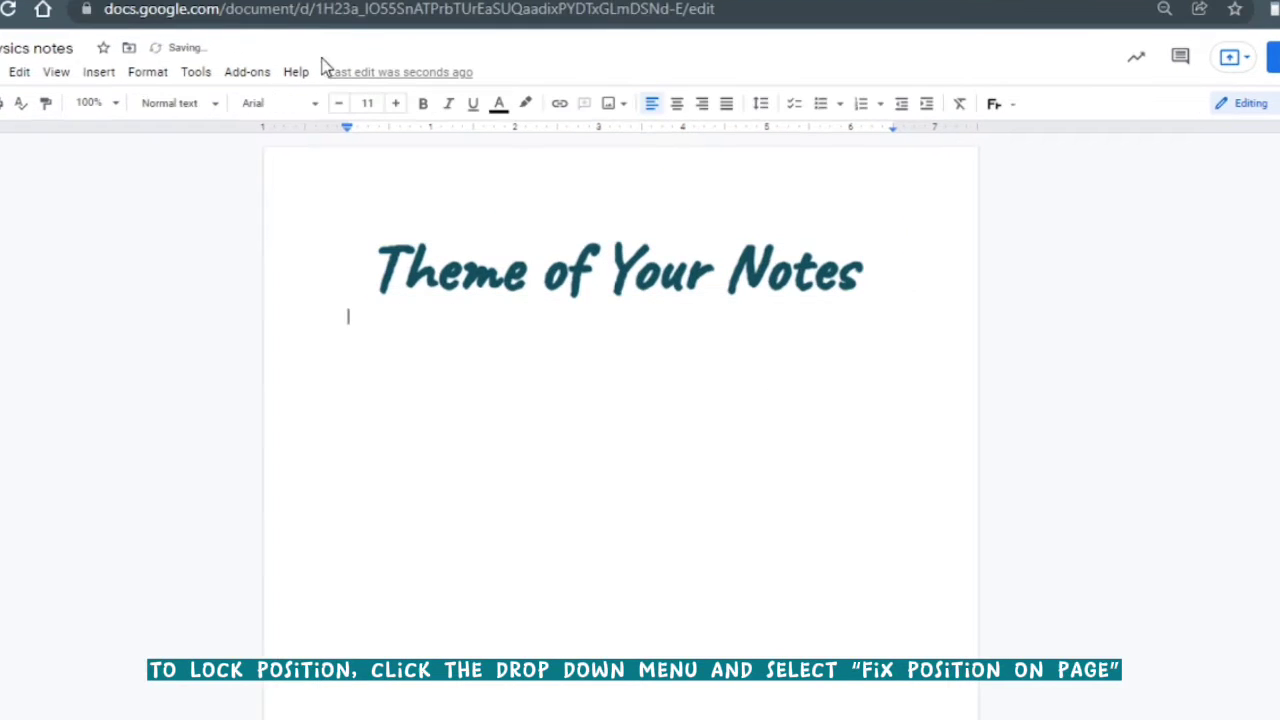
Insert a horizontal line below the title and set the title's margin to 0"
left_click(97, 73)
left_click(152, 217)
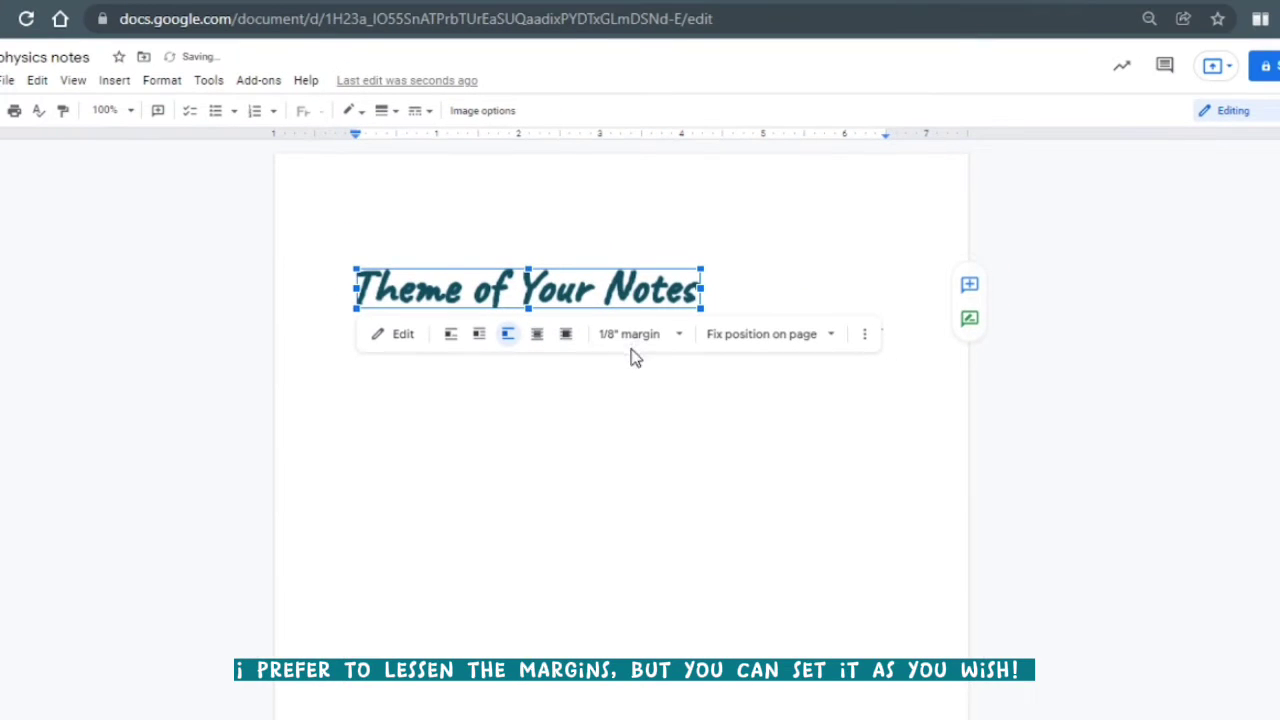
left_click(630, 342)
left_click(636, 372)
left_click(570, 261)
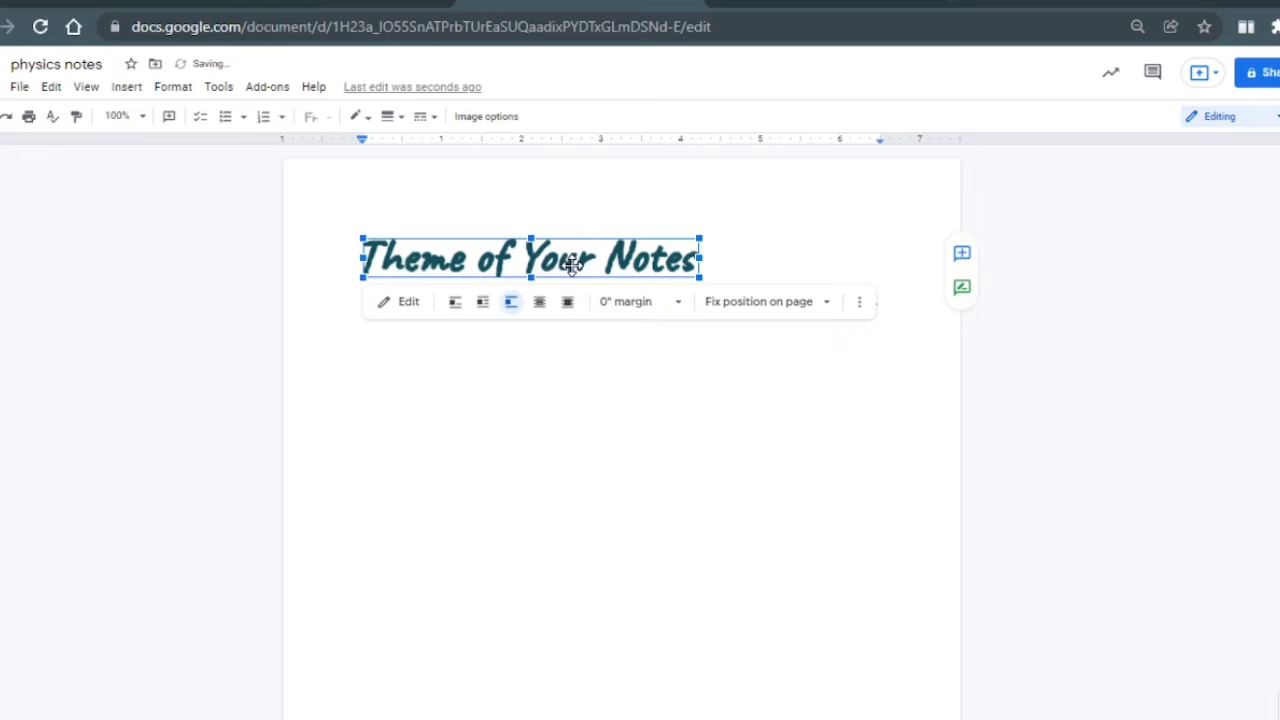
Append ': chapter 1' to the word art title and type the 'Title One' heading below the line
double_click(570, 261)
double_click(600, 310)
type(": chapter 1")
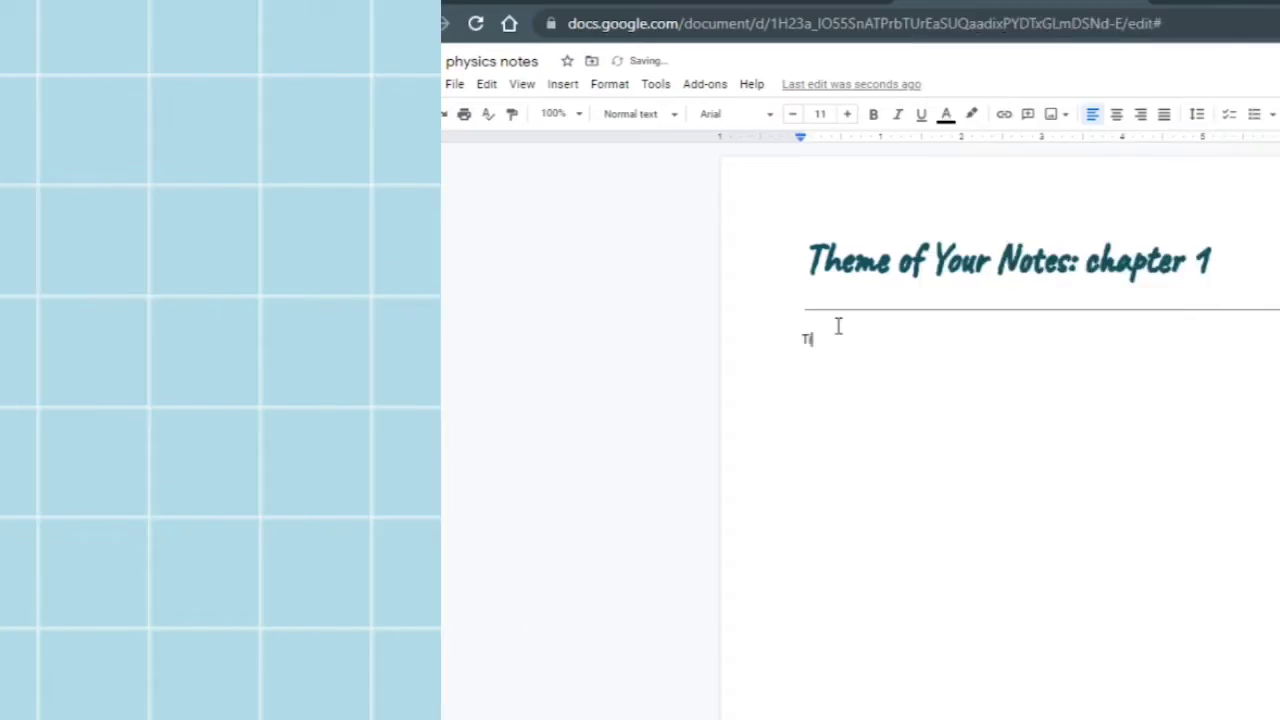
type("Title One o")
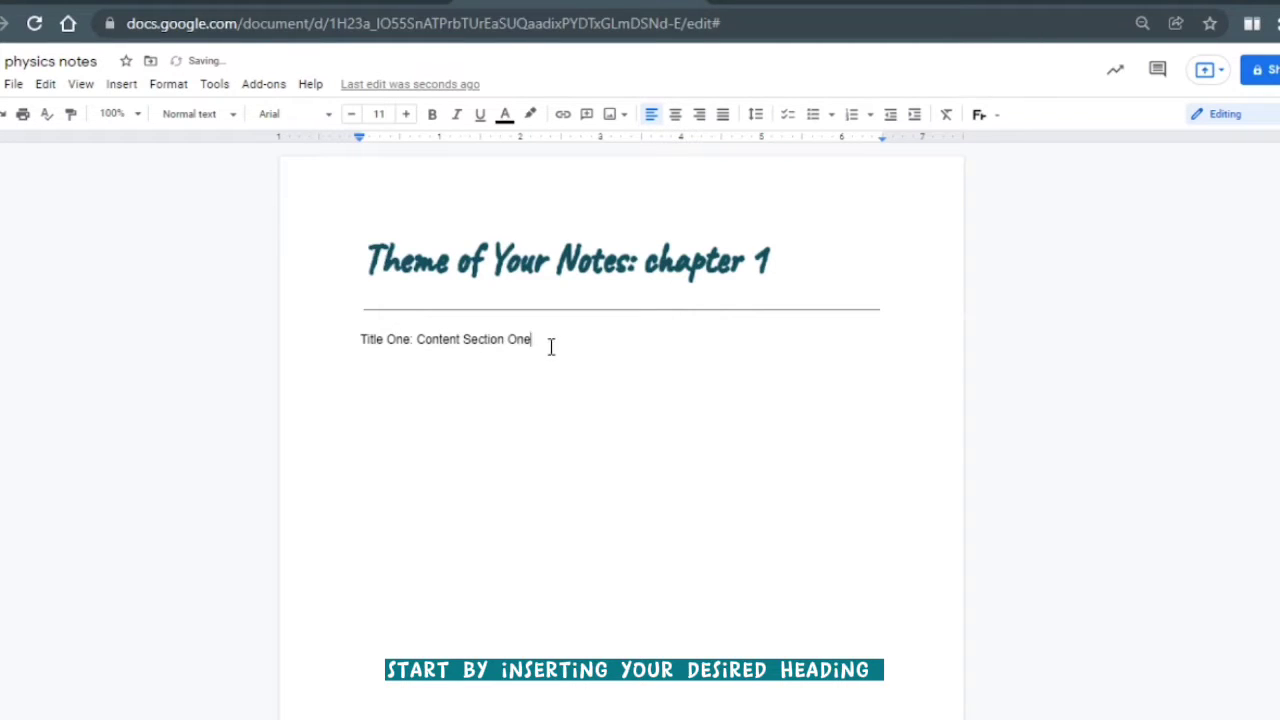
Highlight the Title One heading and make it Frank Ruhl Libre, dark teal and bold
left_click_drag(551, 347, 360, 343)
left_click(530, 114)
left_click(620, 249)
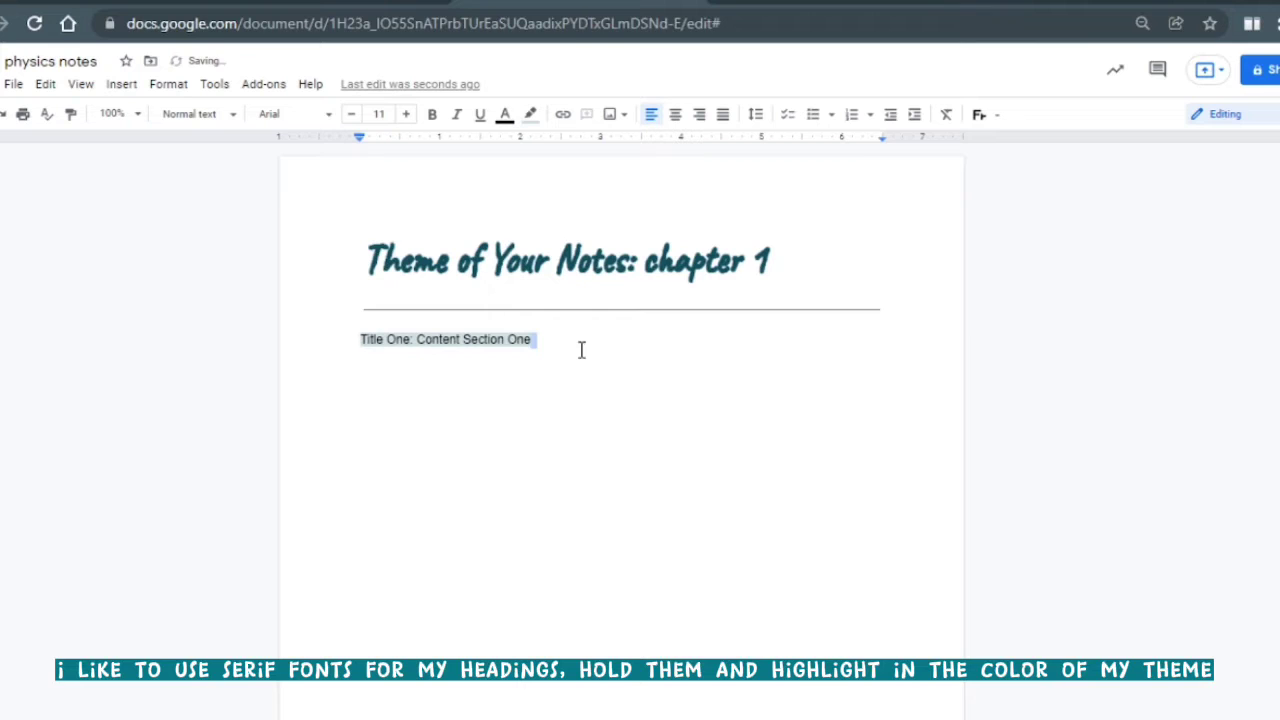
triple_click(500, 345)
left_click(282, 114)
left_click(317, 543)
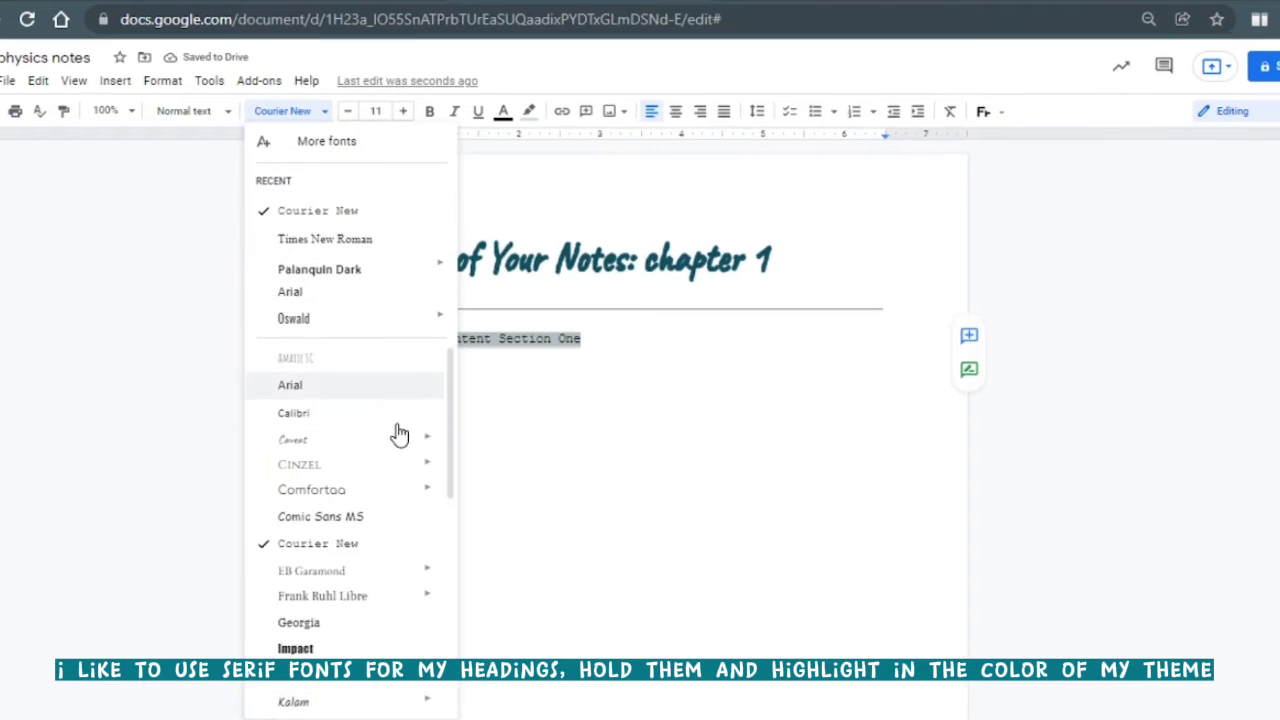
left_click(314, 600)
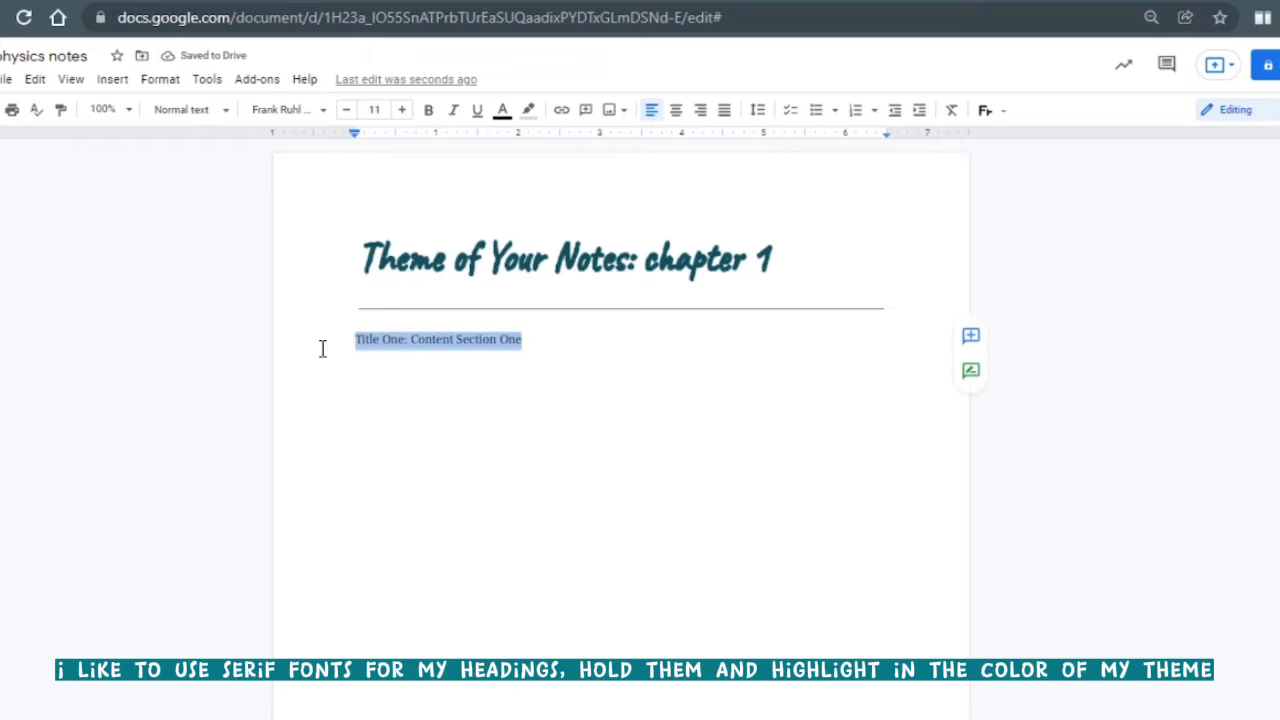
left_click(502, 110)
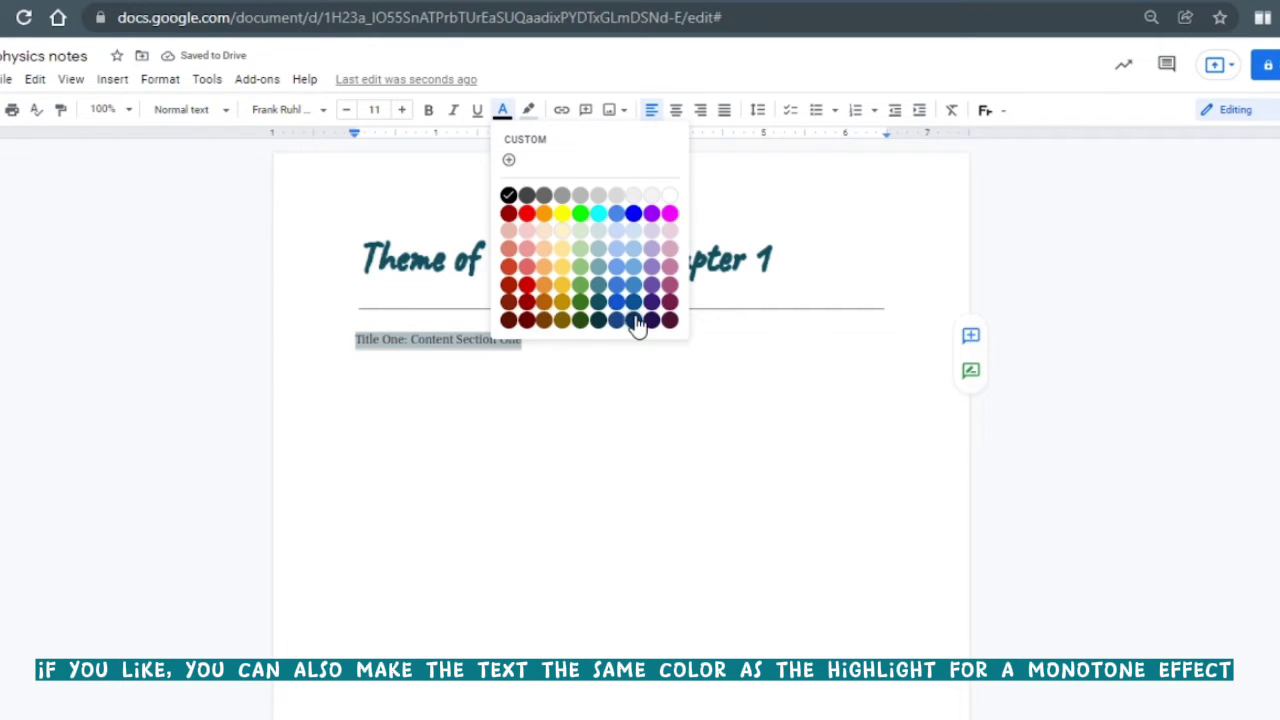
left_click(598, 320)
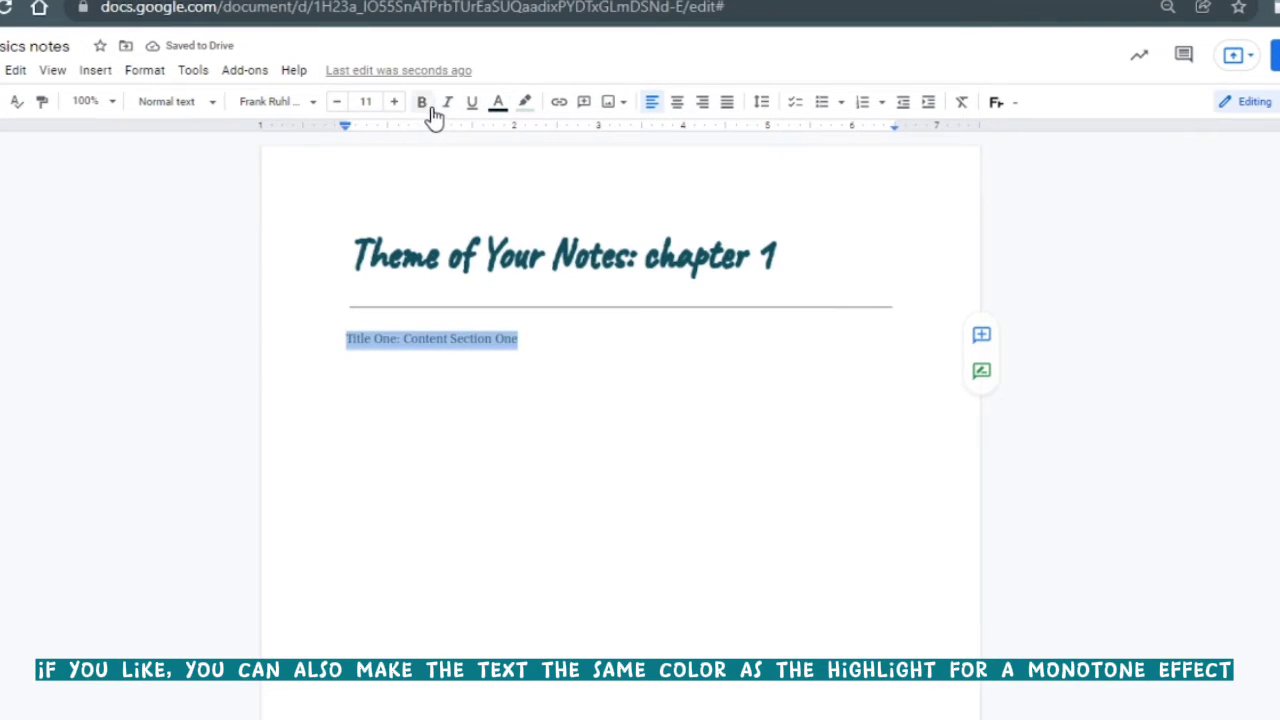
left_click(422, 102)
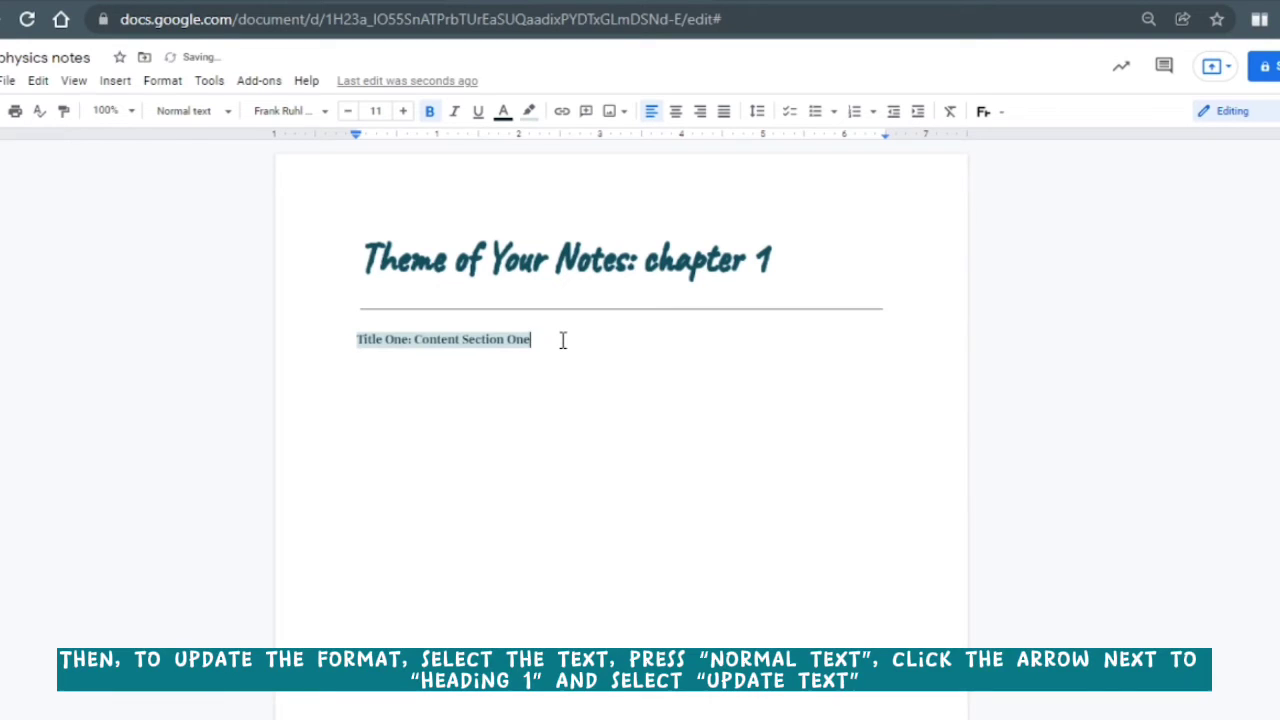
Update the Heading 1 style to match the formatted Title One heading
left_click_drag(563, 340, 362, 341)
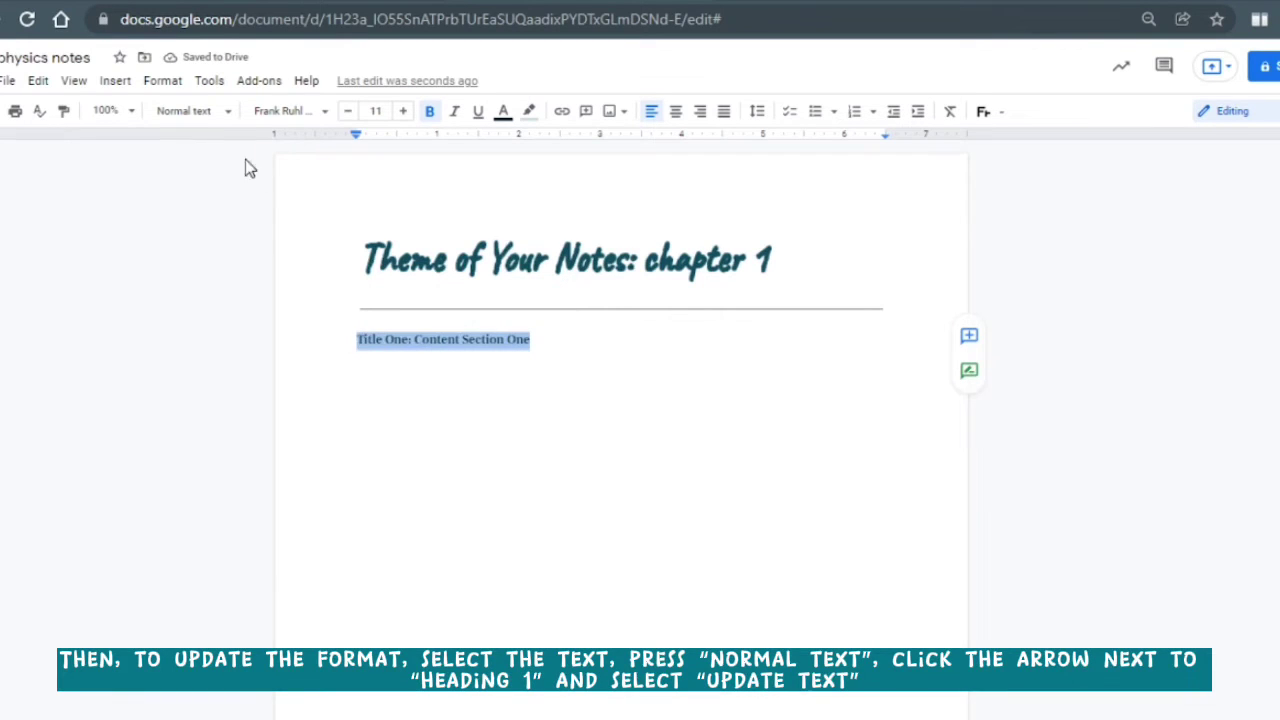
left_click(206, 118)
mouse_move(296, 345)
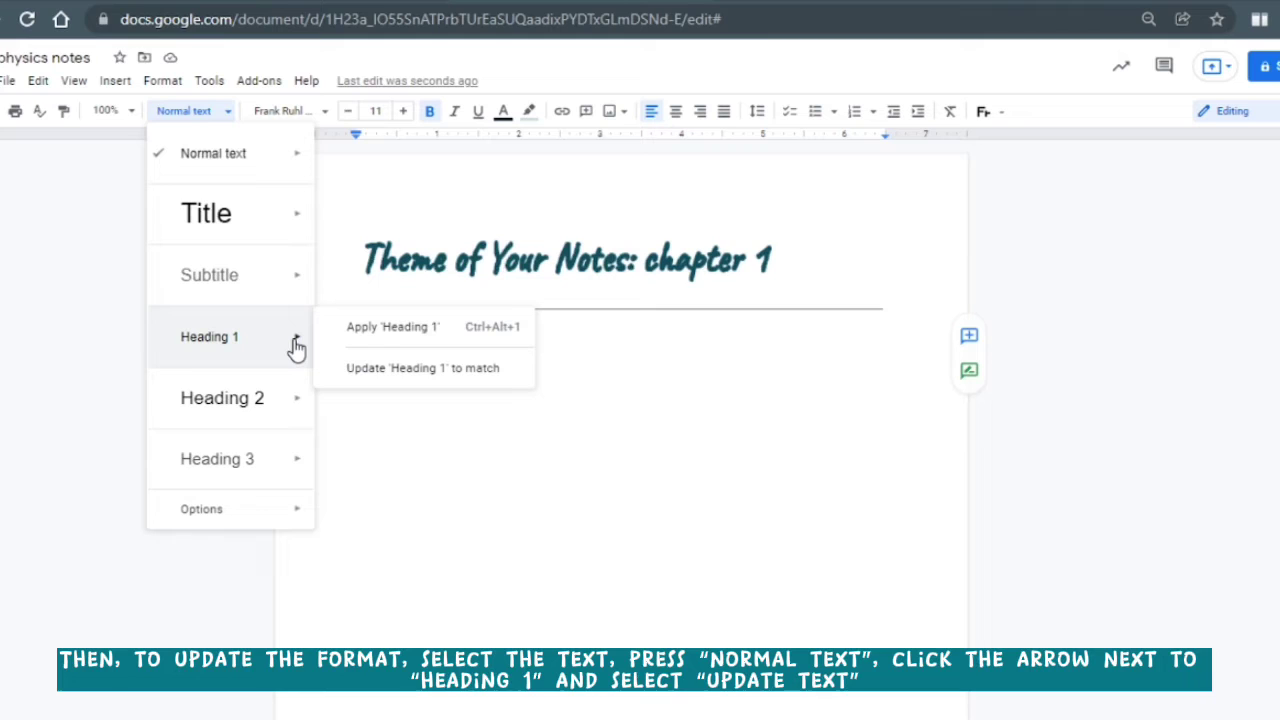
left_click(362, 368)
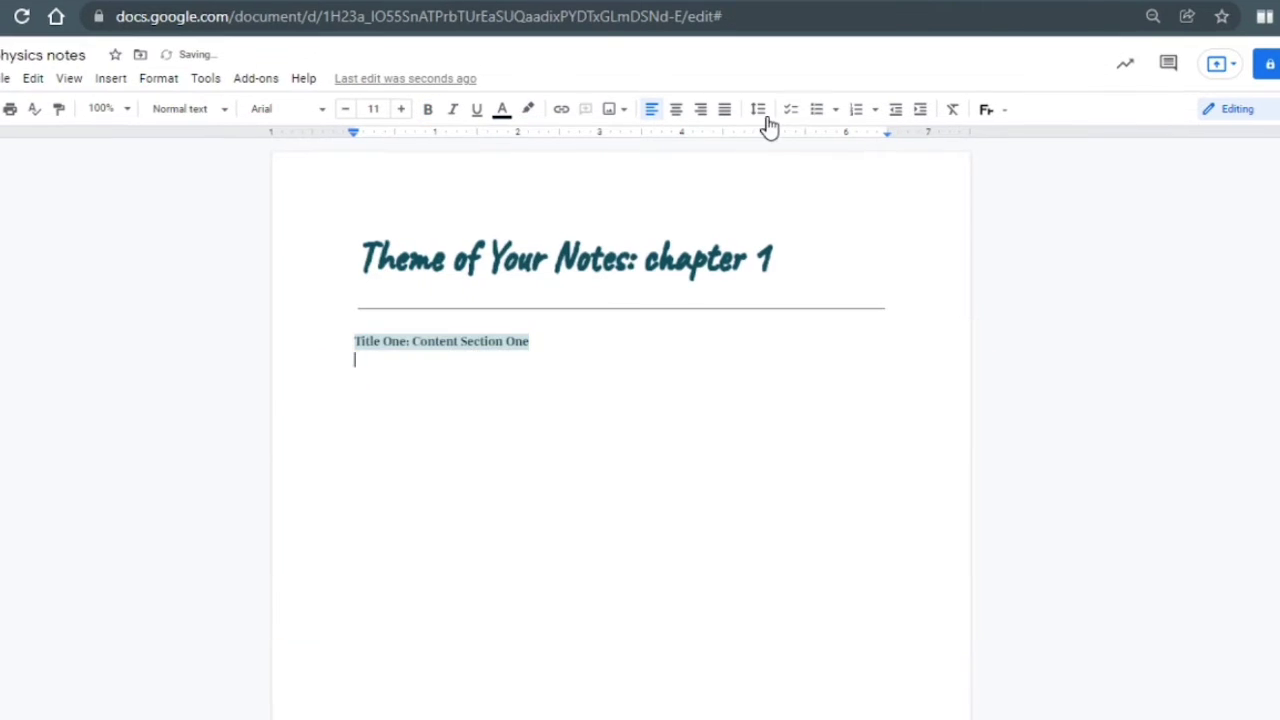
Start a diamond-bulleted line beneath the heading and select its bullet
left_click(836, 110)
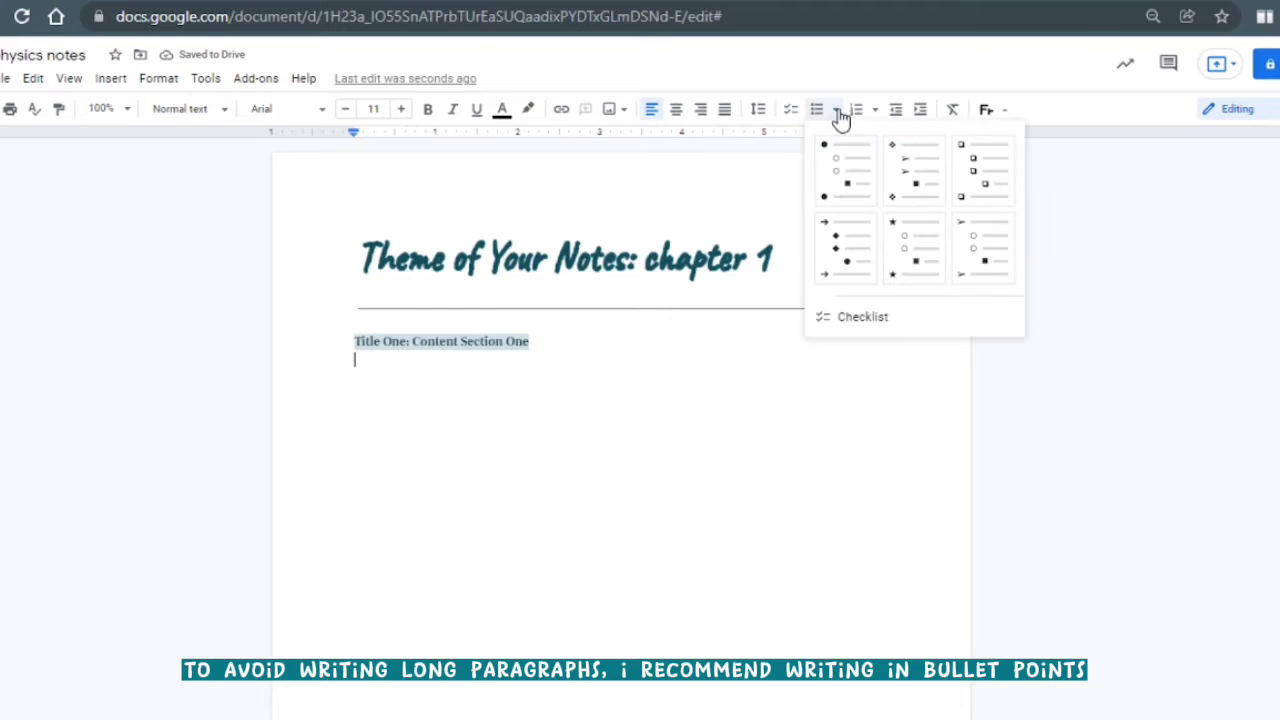
left_click(895, 203)
left_click(379, 360)
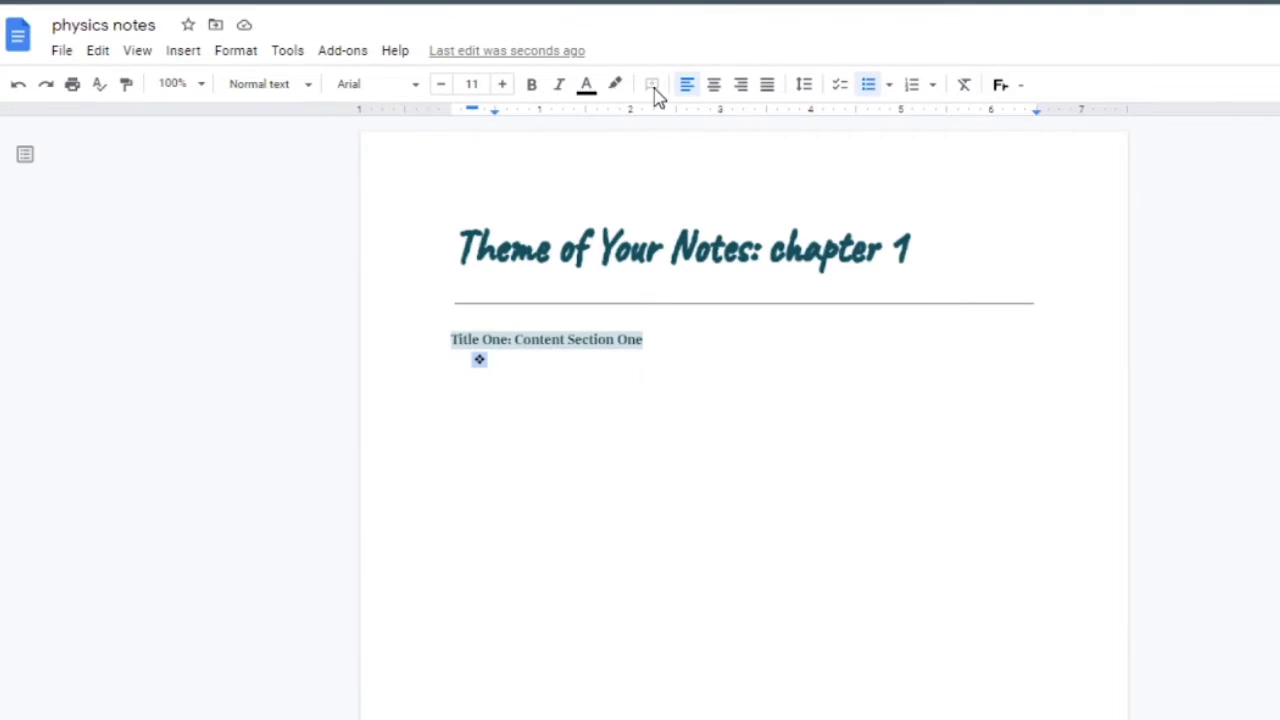
left_click(588, 88)
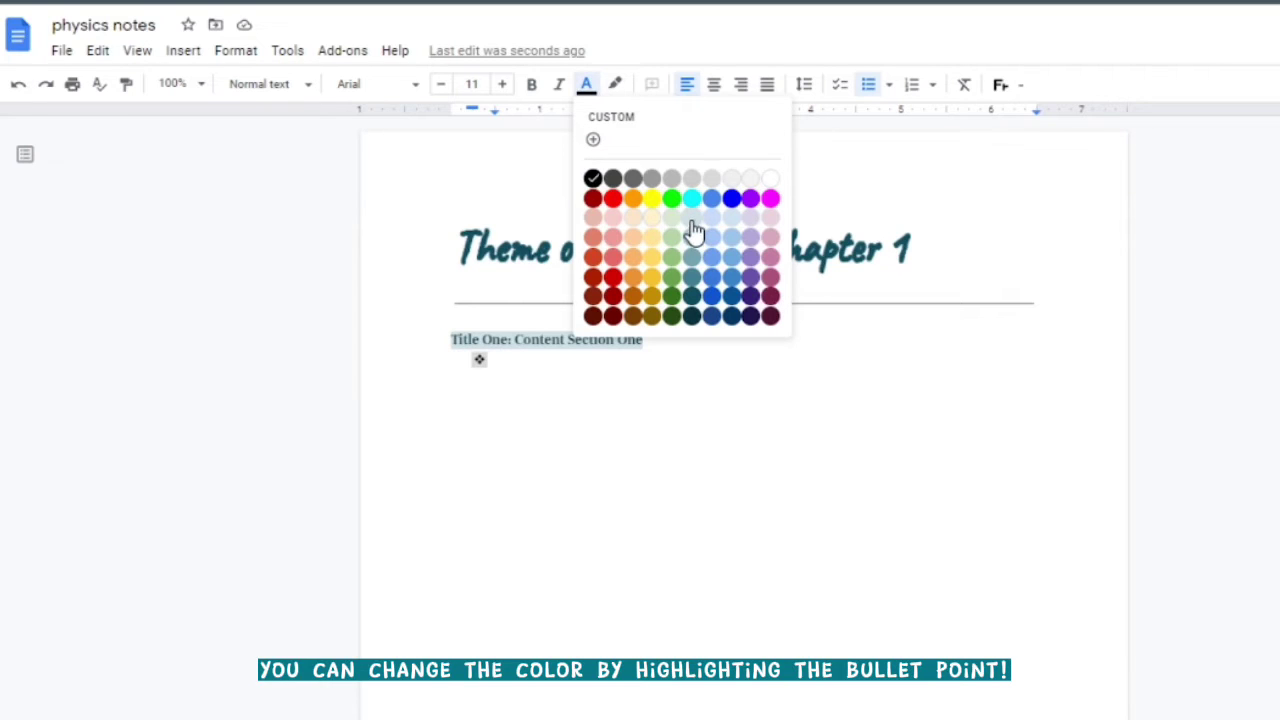
Colour the diamond bullet dark teal, type 'This is where you type the overview of the section', then indent a new line
left_click(691, 295)
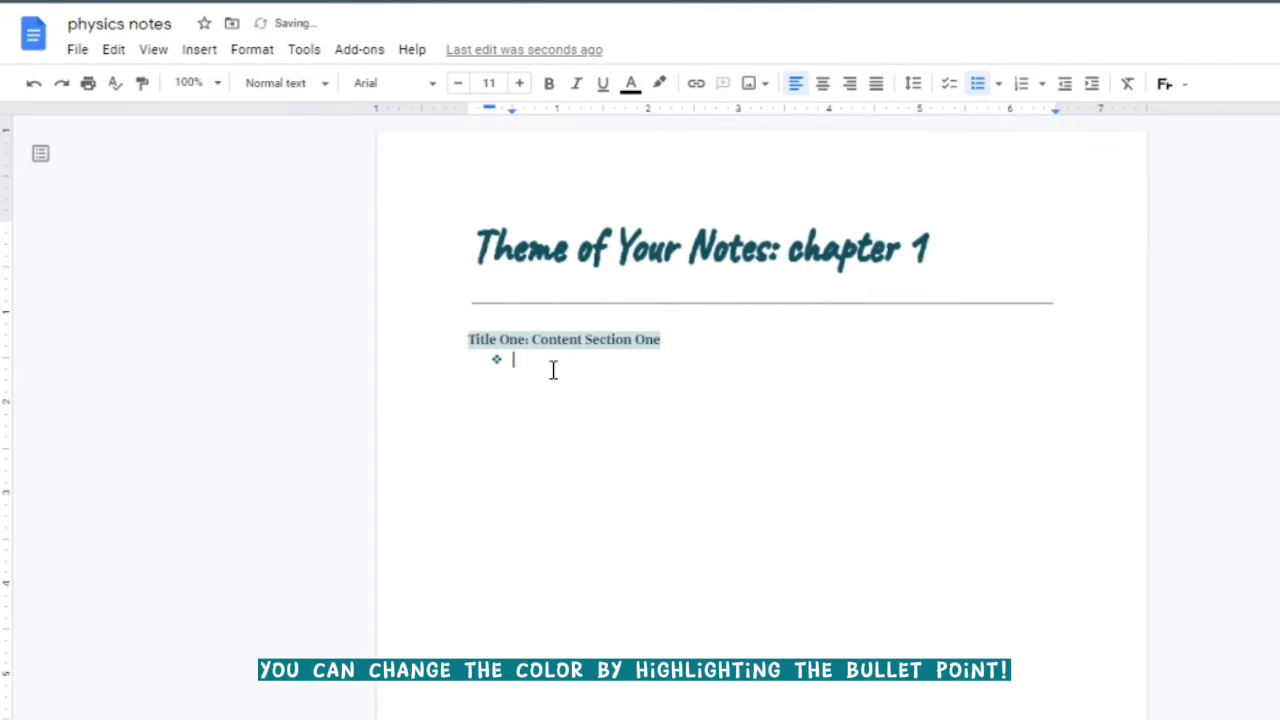
type("This is where yo")
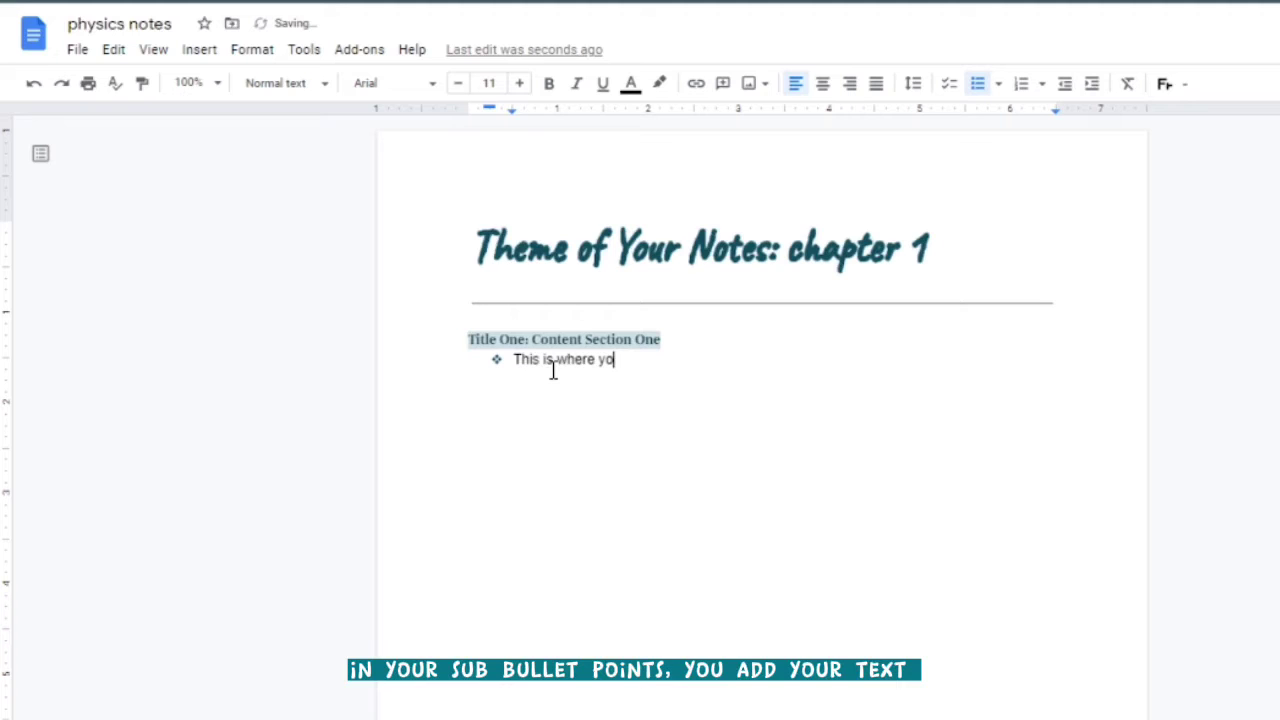
type("u type the overview of the sectio")
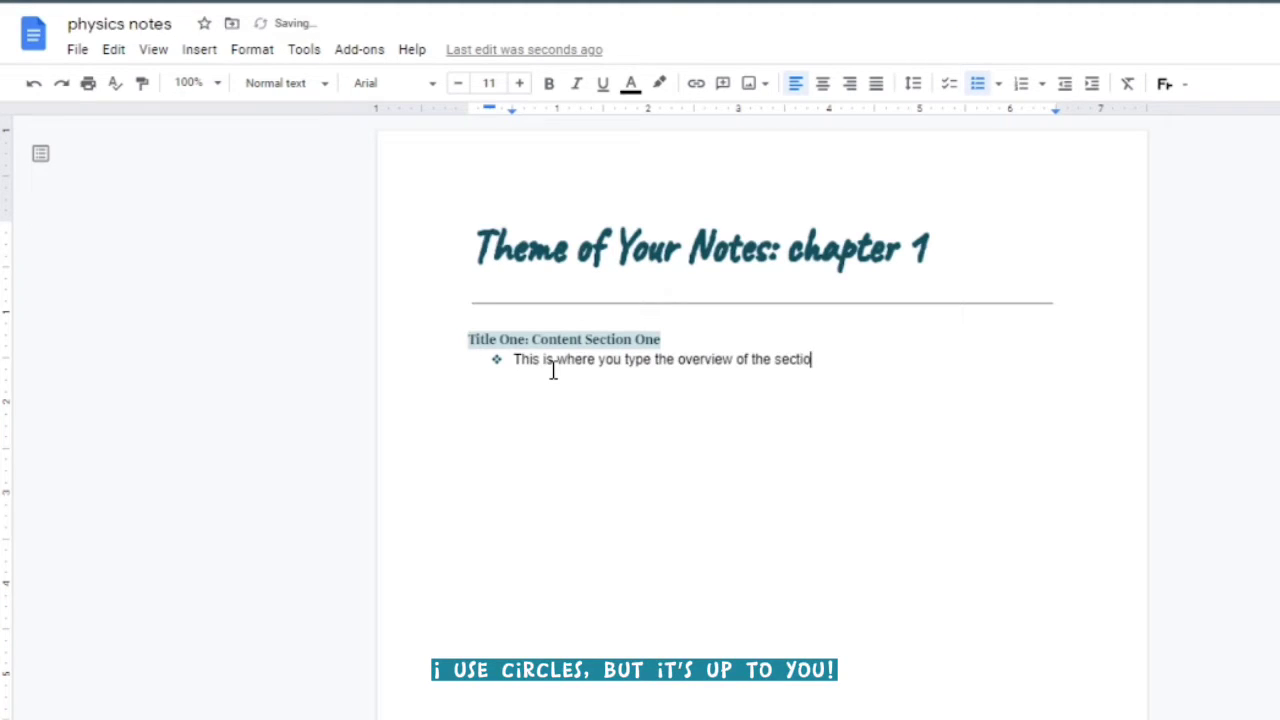
type("n")
key("Return")
key("Tab")
Give the indented sub-bullet a solid disc and type 'If you want to type a definition, highlight it'
left_click(997, 85)
left_click(1066, 171)
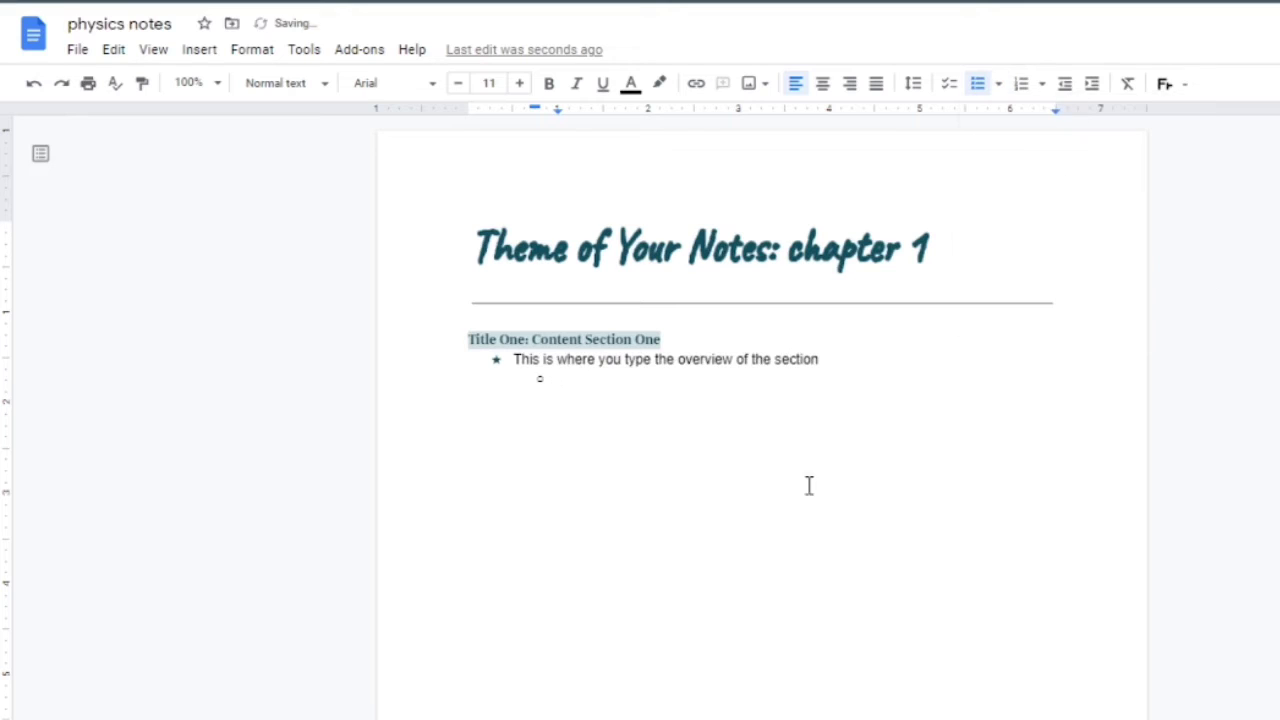
left_click(997, 85)
left_click(1030, 130)
left_click(997, 88)
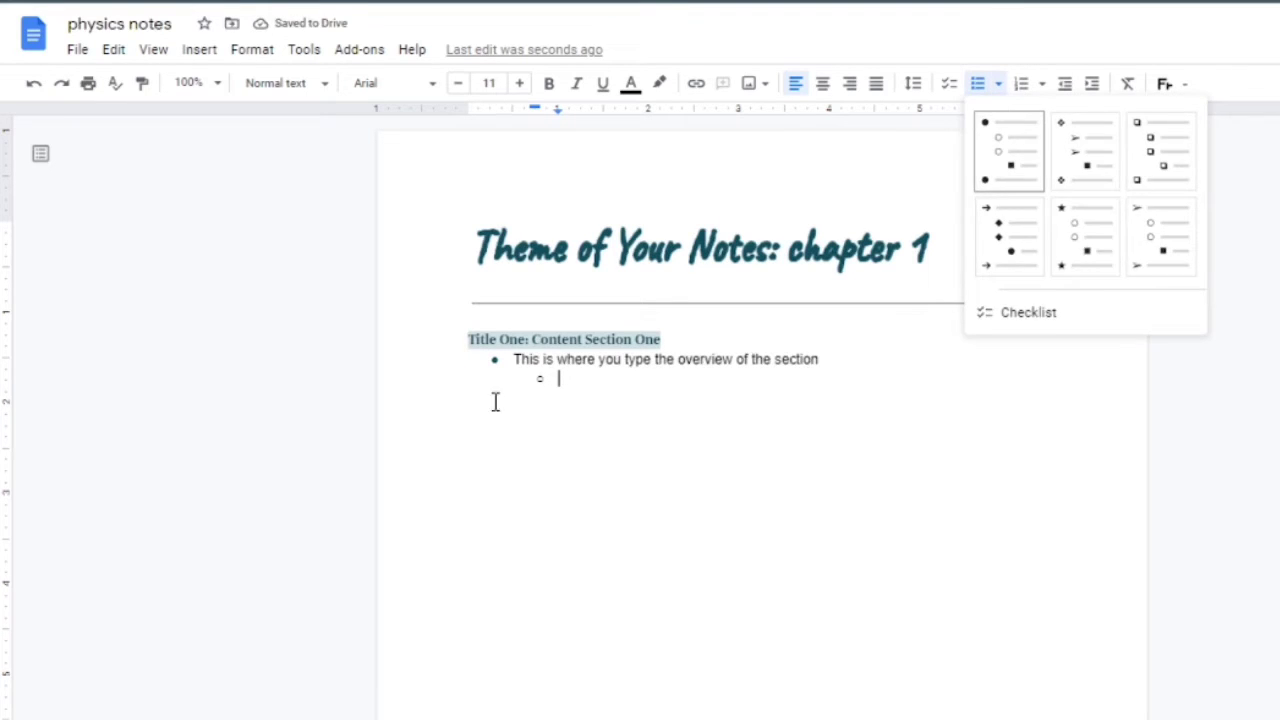
left_click(580, 391)
type("If you")
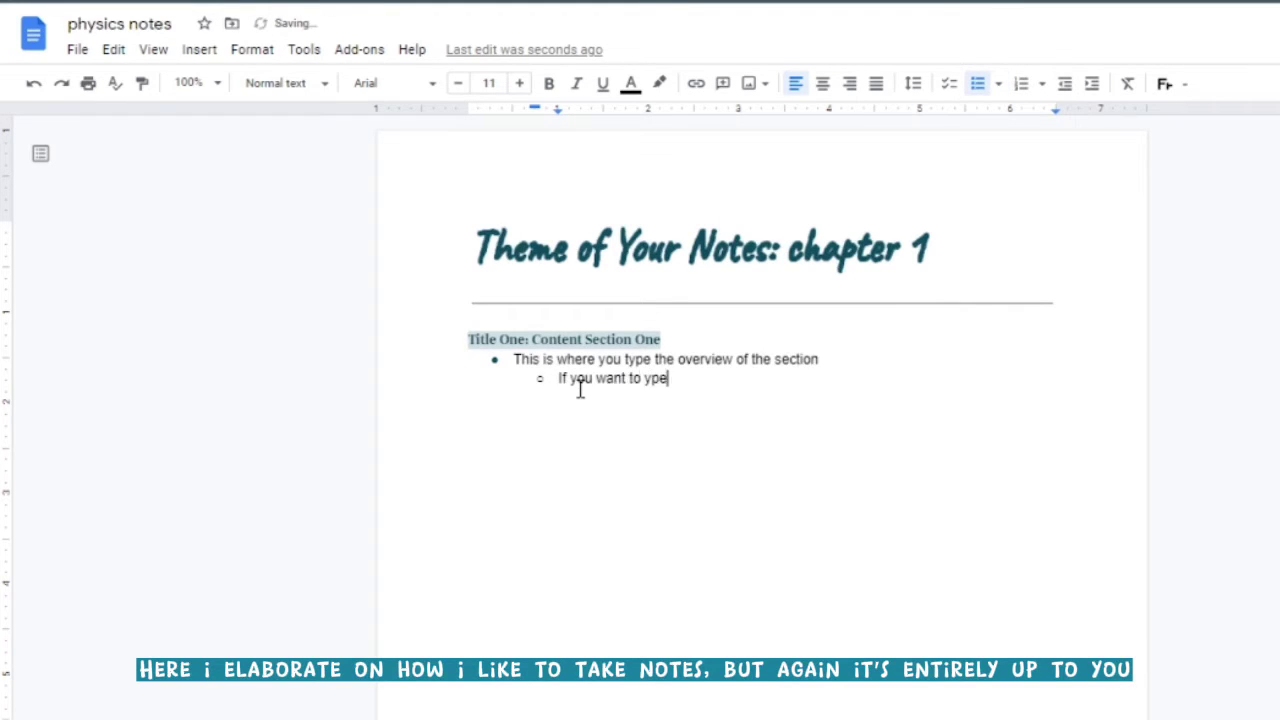
type(" want to type a definition,")
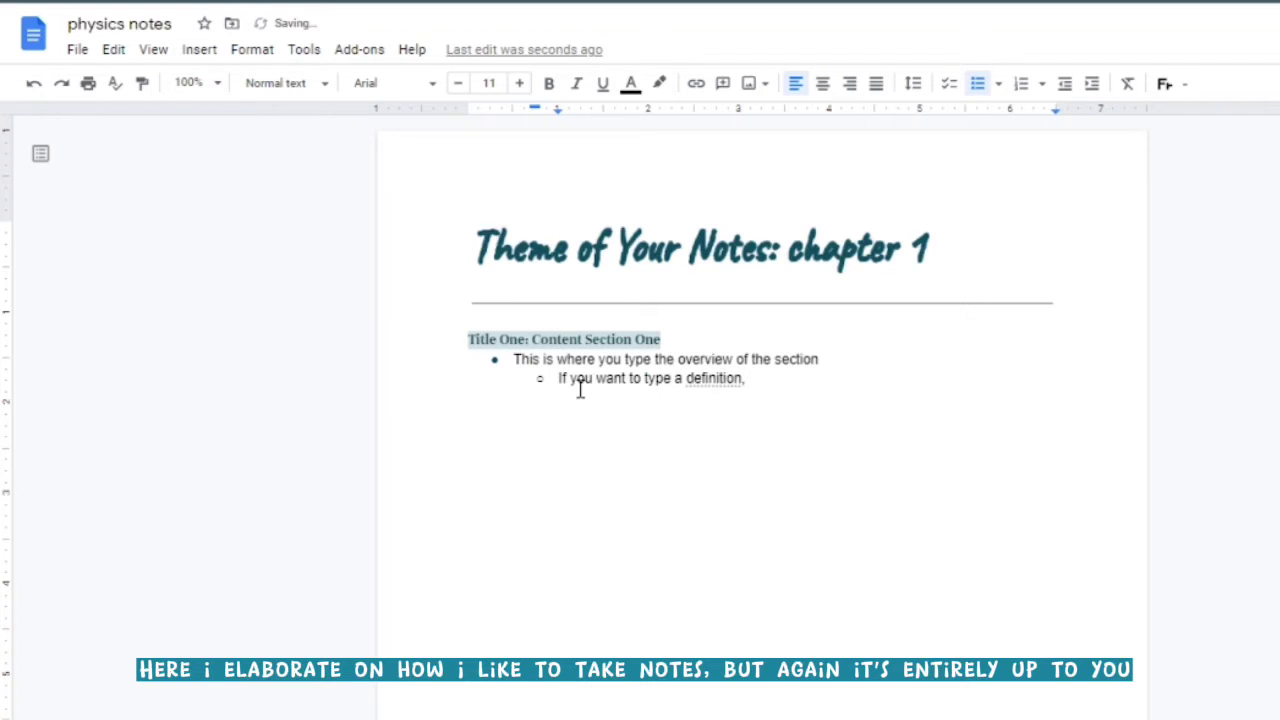
type(" highlight it")
Highlight 'highlight it' in light cyan, add 'and then define', and set both bullets in Inria Serif
left_click_drag(750, 380, 815, 381)
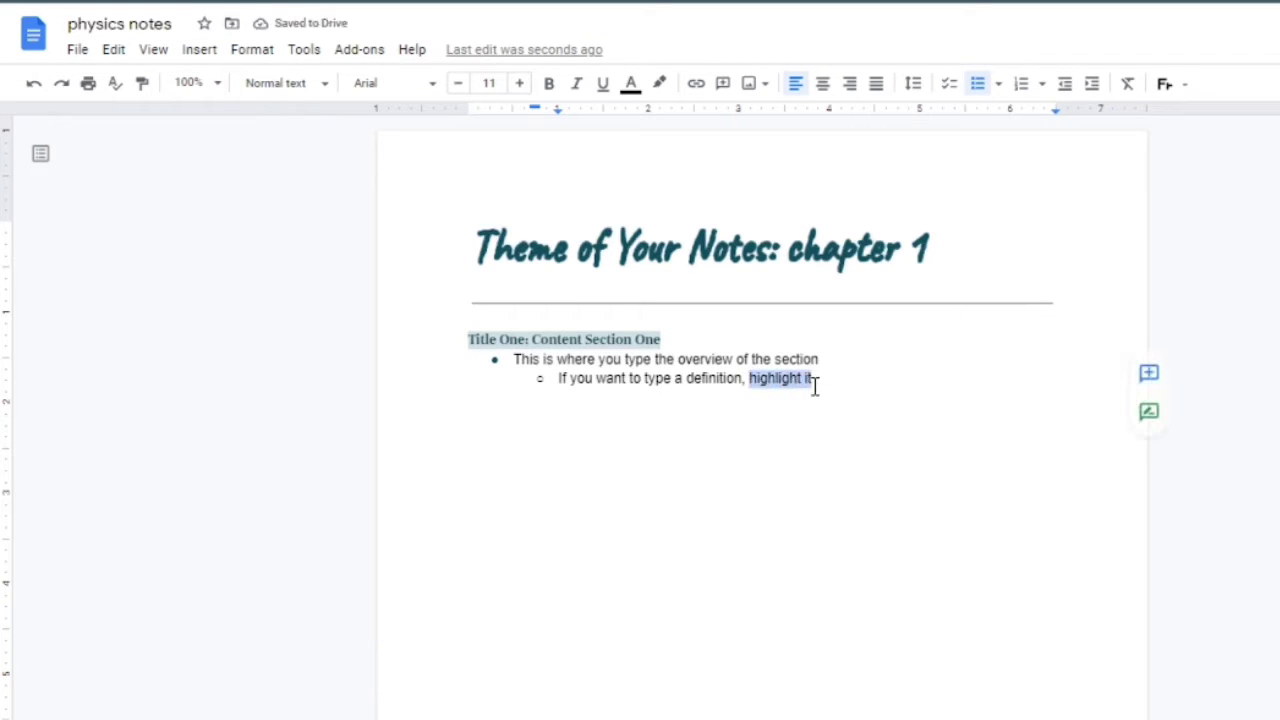
left_click(659, 83)
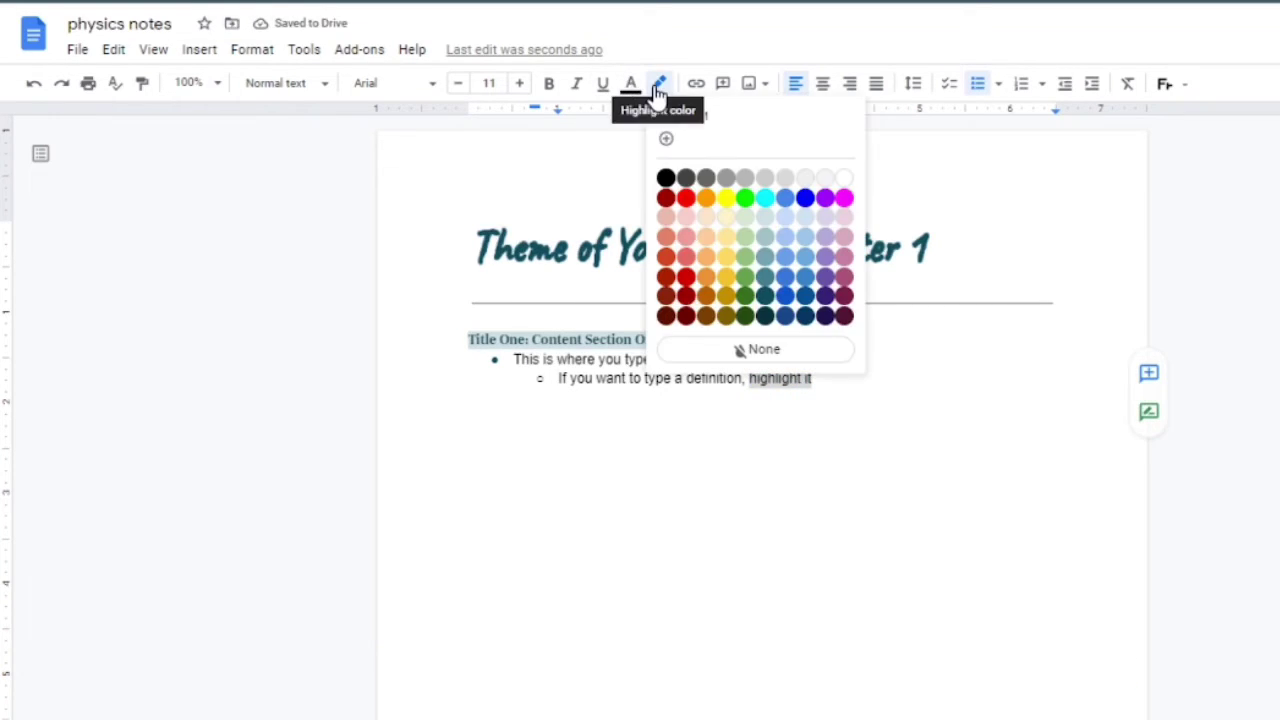
left_click(767, 218)
left_click(909, 375)
type("and then define")
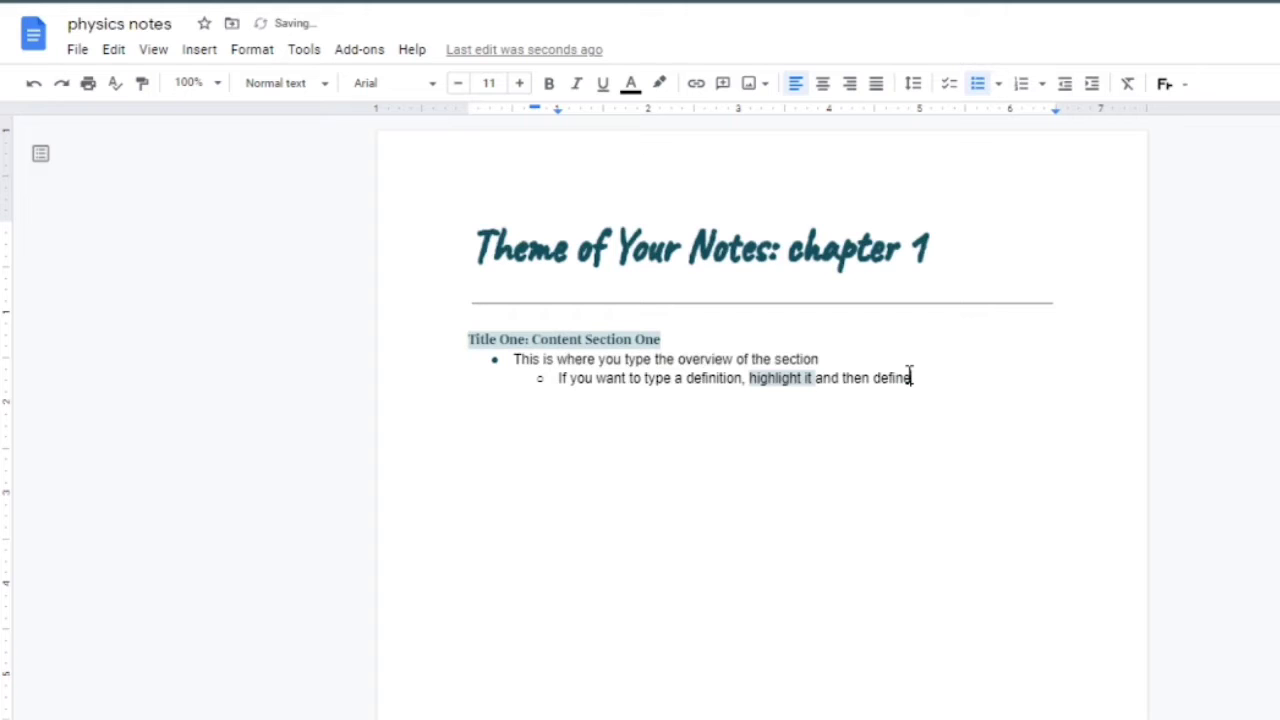
mouse_move(520, 362)
left_mouse_down()
mouse_move(920, 380)
mouse_move(512, 361)
left_mouse_up()
left_click(549, 83)
Bold both bullet lines and change their font from Inria Serif to Karla
left_click(717, 480)
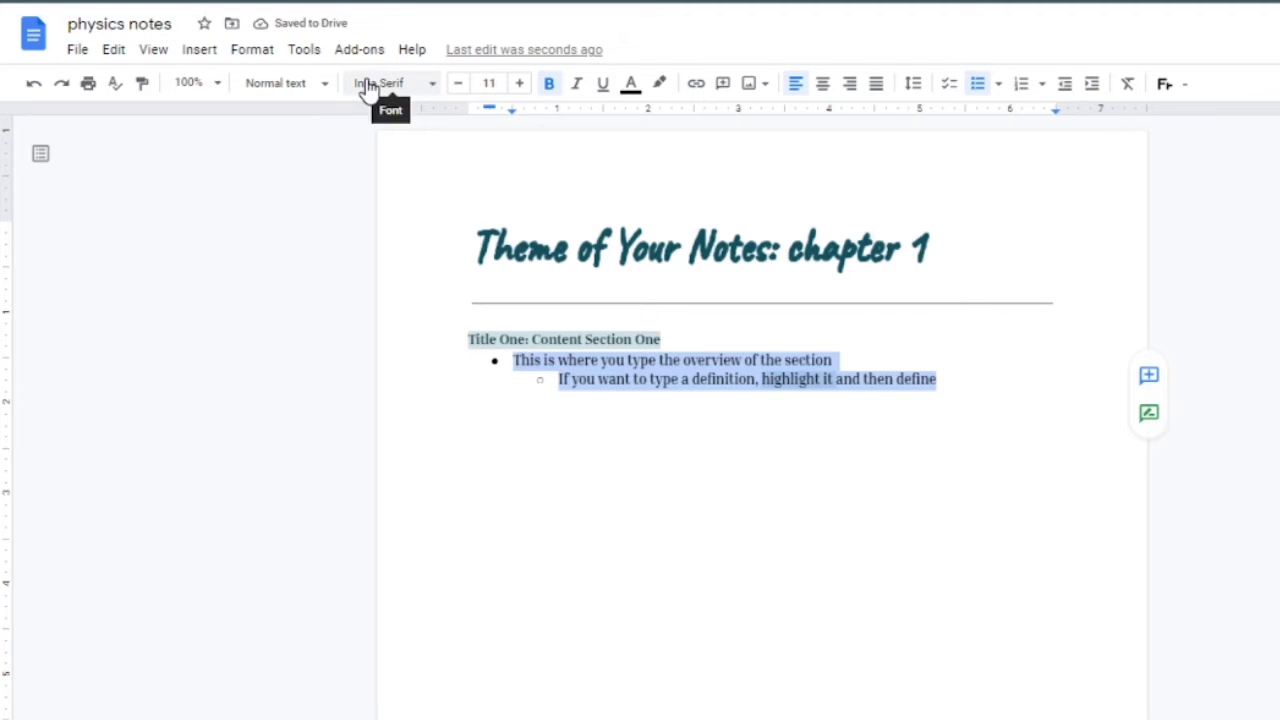
left_click(368, 84)
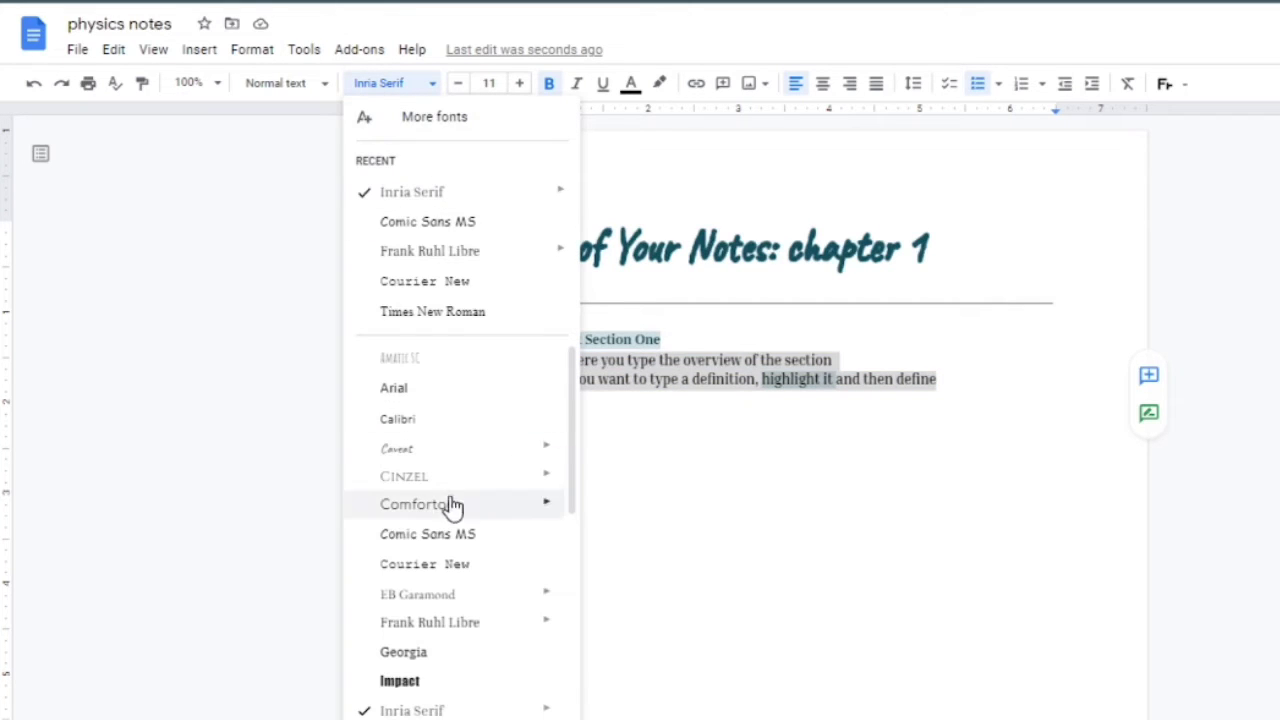
left_click_drag(574, 486, 549, 578)
left_click(477, 571)
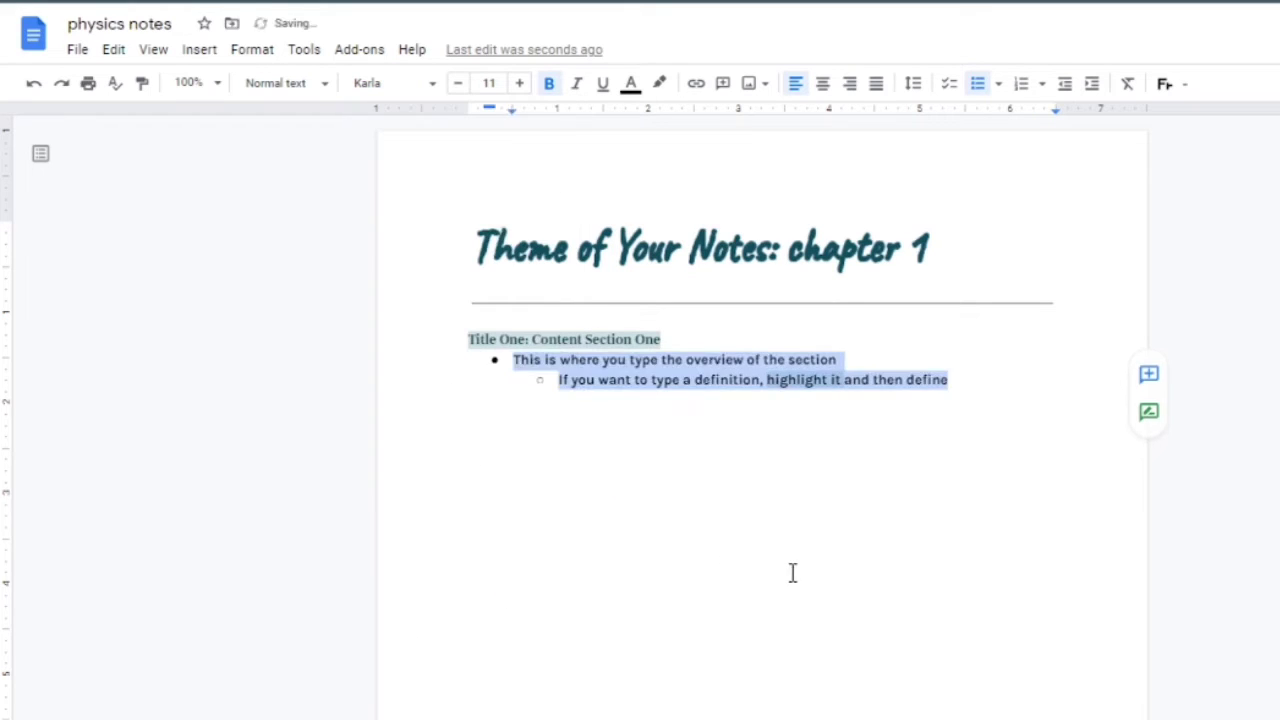
left_click_drag(950, 380, 522, 368)
Update the Normal text style to match the Karla bullet formatting
left_click(321, 88)
mouse_move(400, 152)
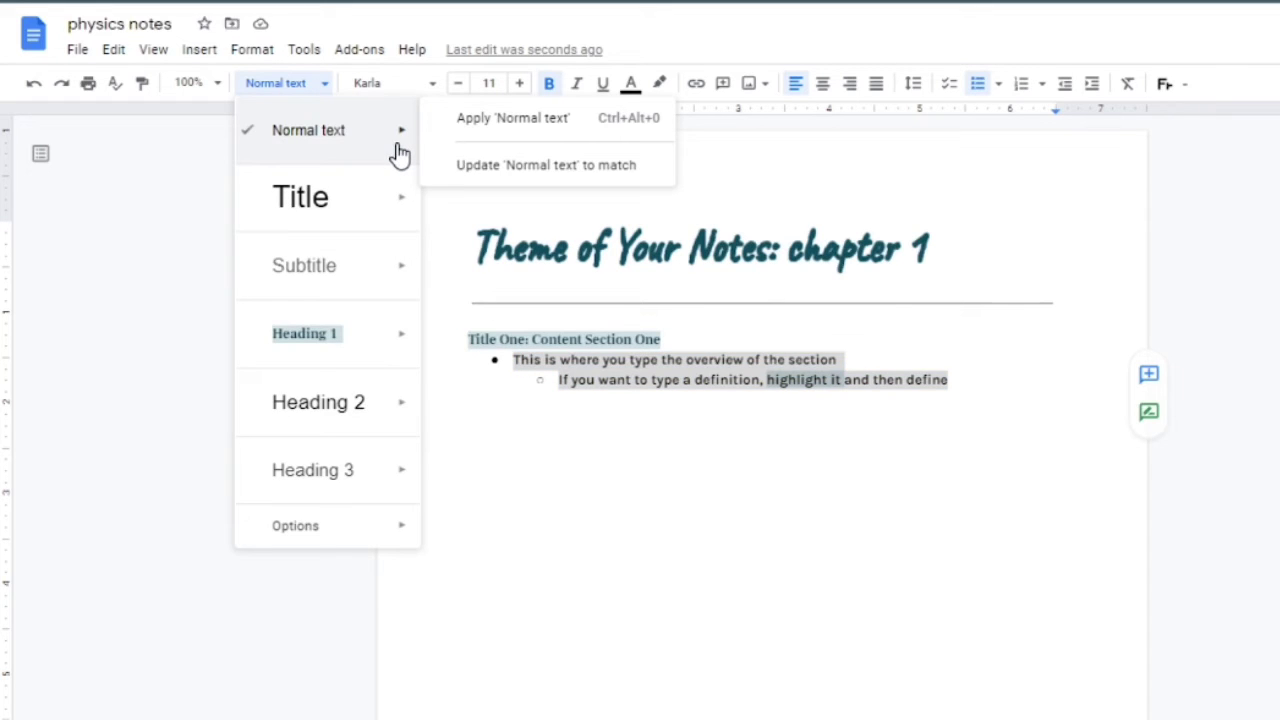
left_click(460, 170)
left_click(640, 493)
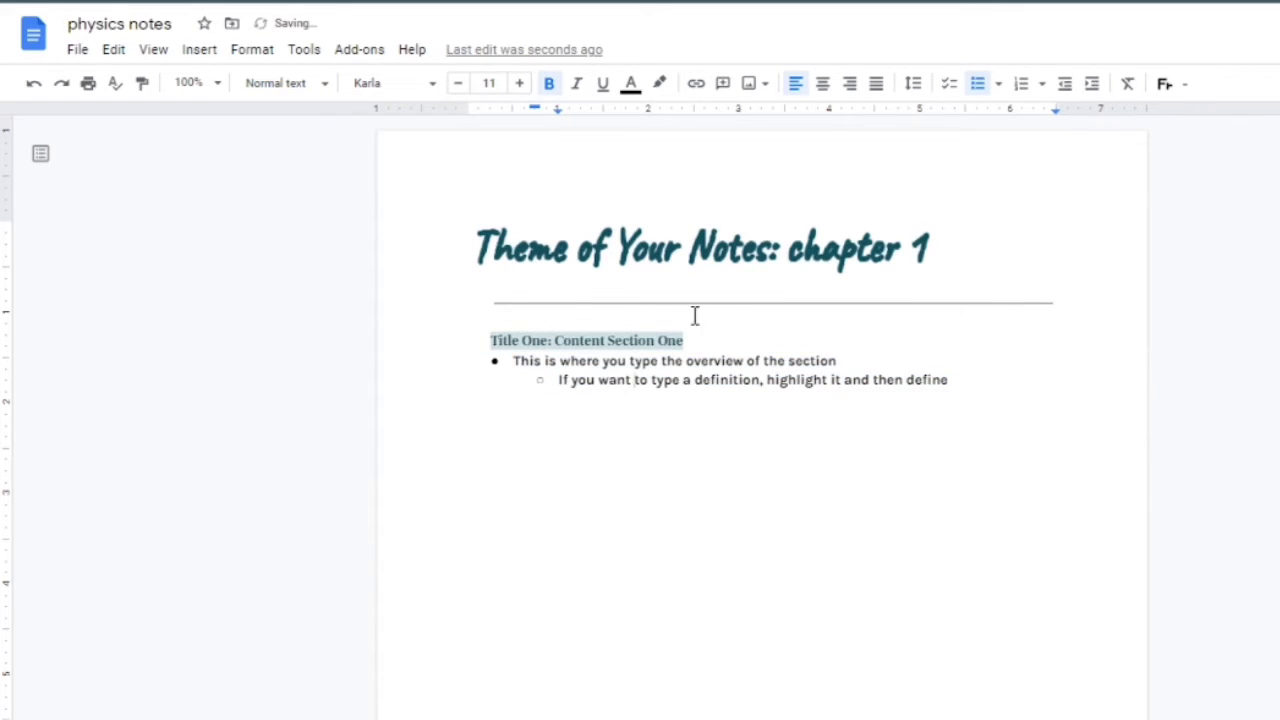
Enlarge the Title One heading to 12 pt and update Heading 1 to match it
left_click_drag(684, 341, 486, 342)
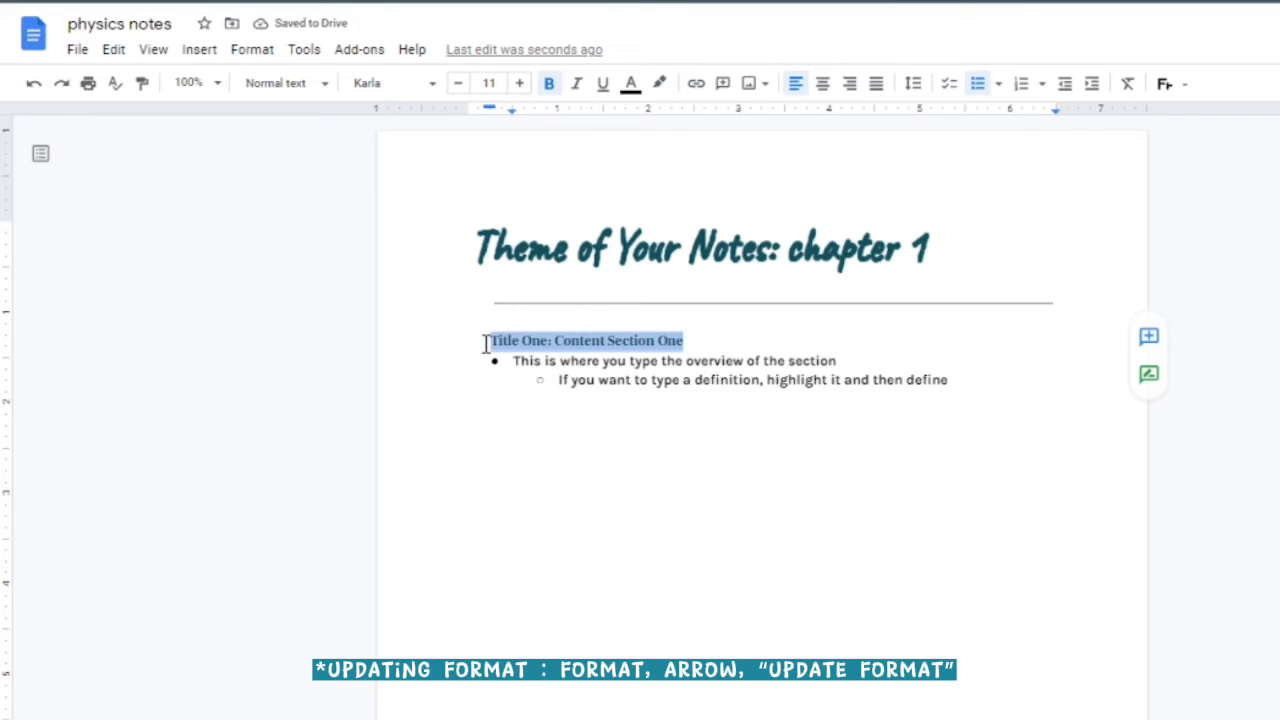
left_click(520, 84)
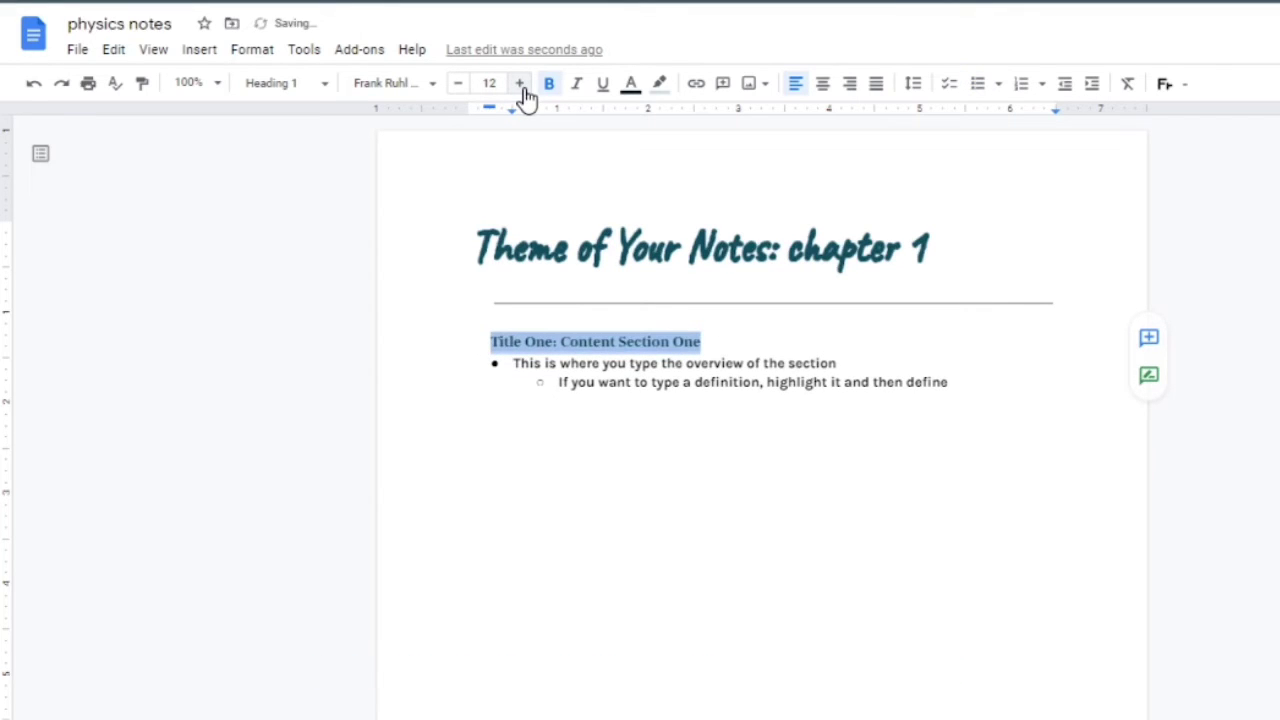
left_click(321, 97)
mouse_move(408, 345)
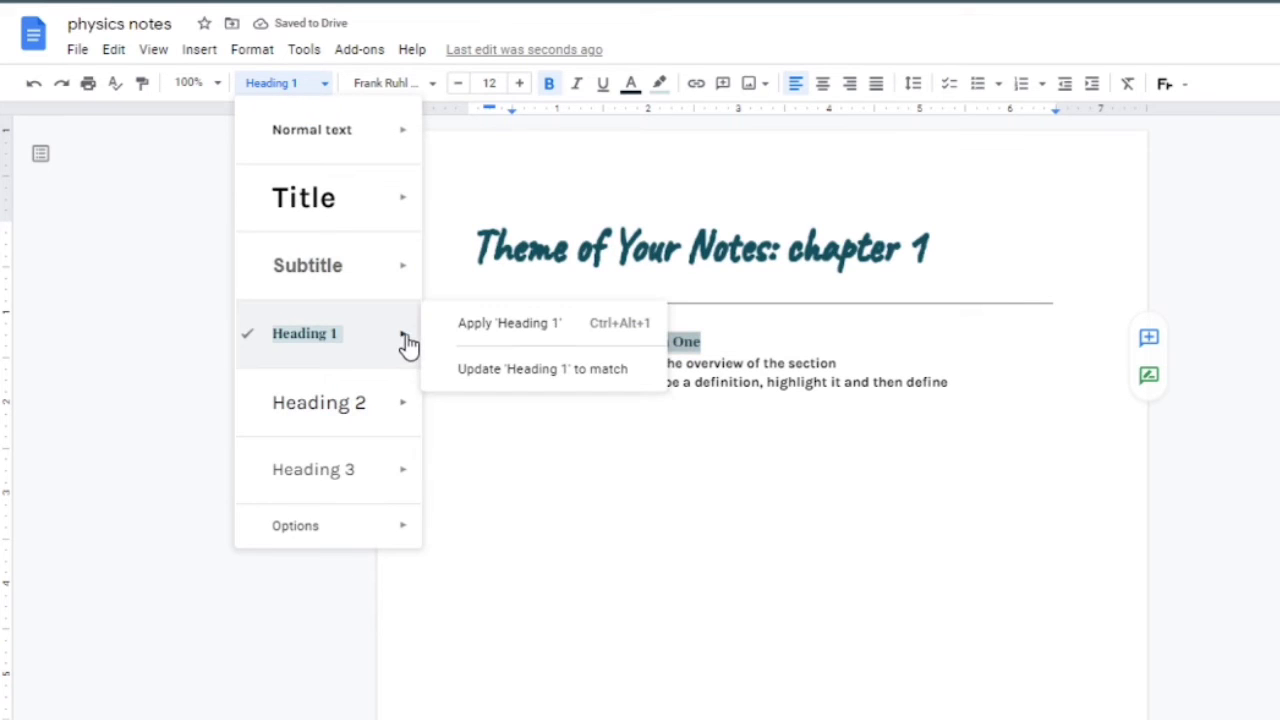
left_click(457, 368)
left_click(953, 383)
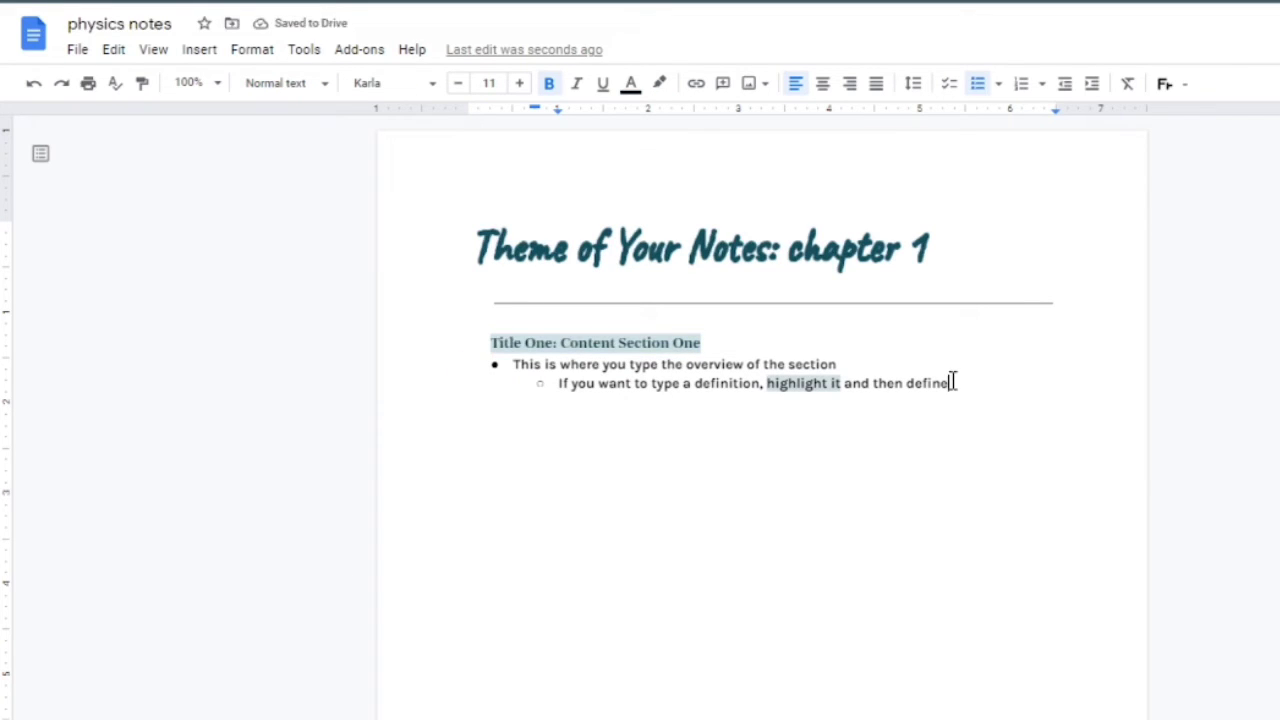
Add an 'Ex. Aesthetic' sub-bullet and paste its definition as plain text
key("Return")
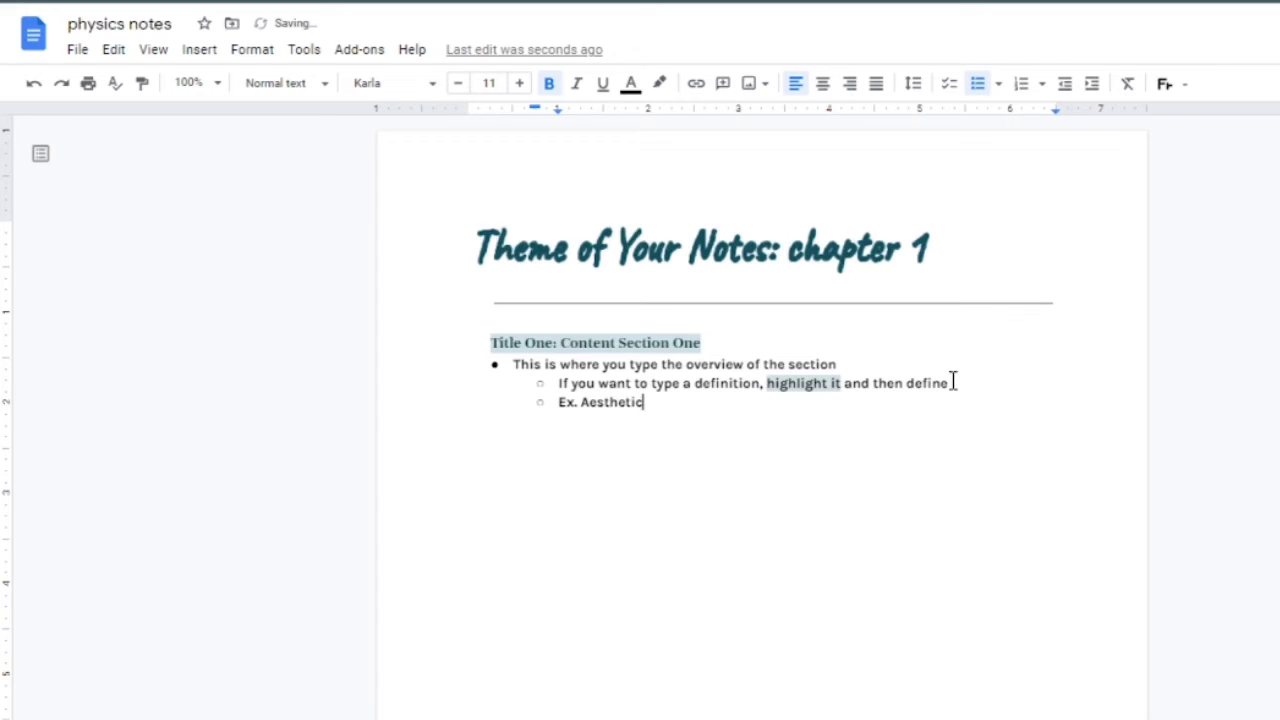
key("ctrl+shift+Left")
right_click(680, 400)
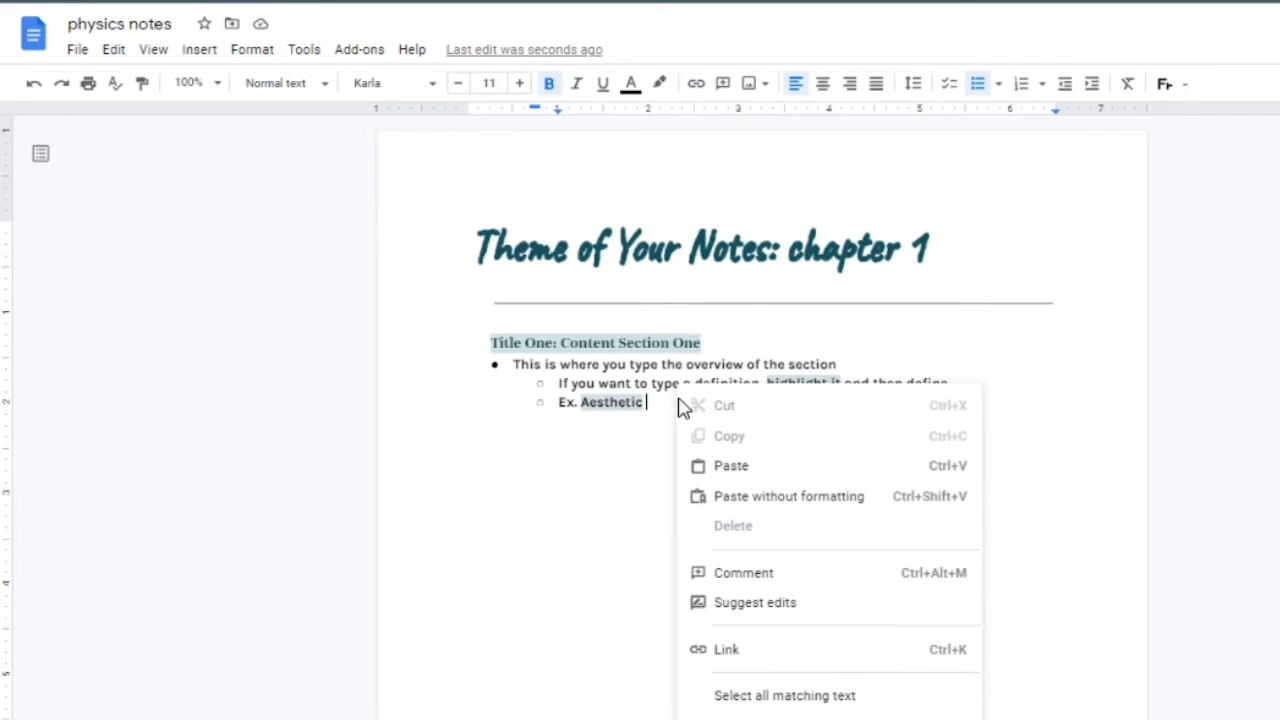
left_click(731, 494)
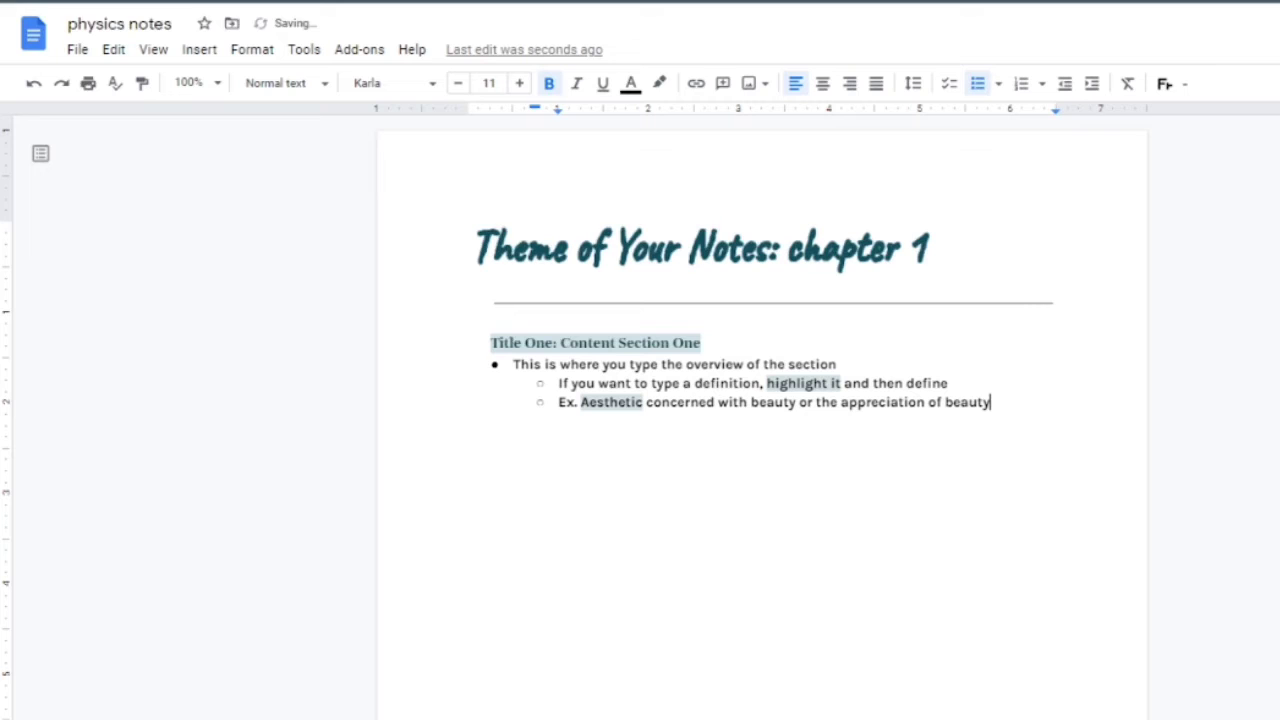
Add the main bullet 'Use the main bullet point when you want to switch sections entirely'
key("Return")
key("shift+Tab")
type("Use")
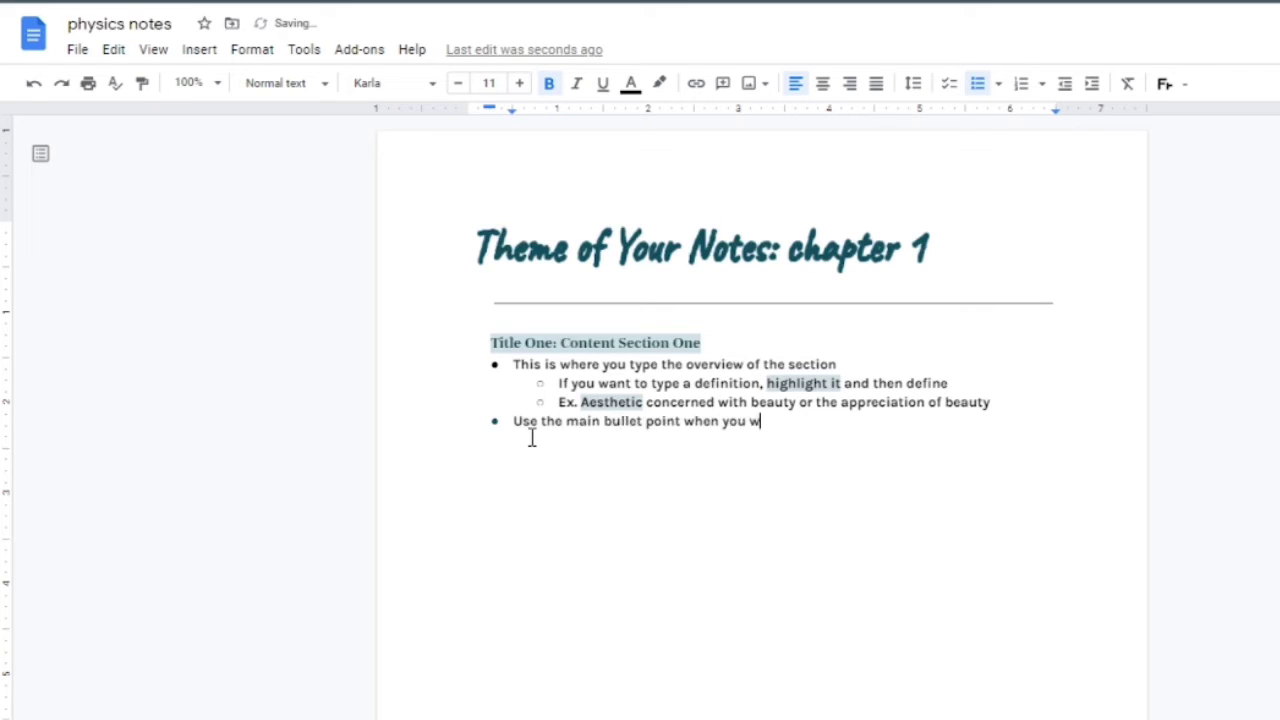
type(" the main bullet point when you want to switch sections entirely")
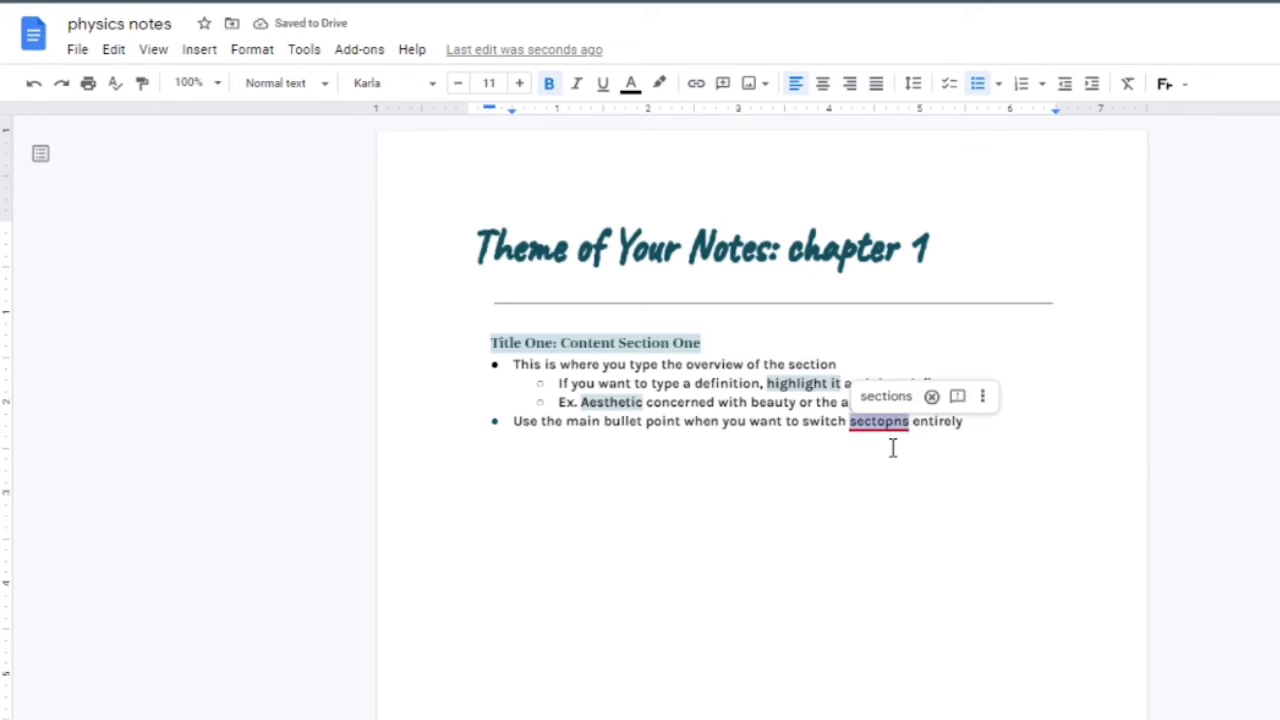
Add an indented sub-bullet about colouring important text and select its key phrase
key("Return")
key("Tab")
type("In")
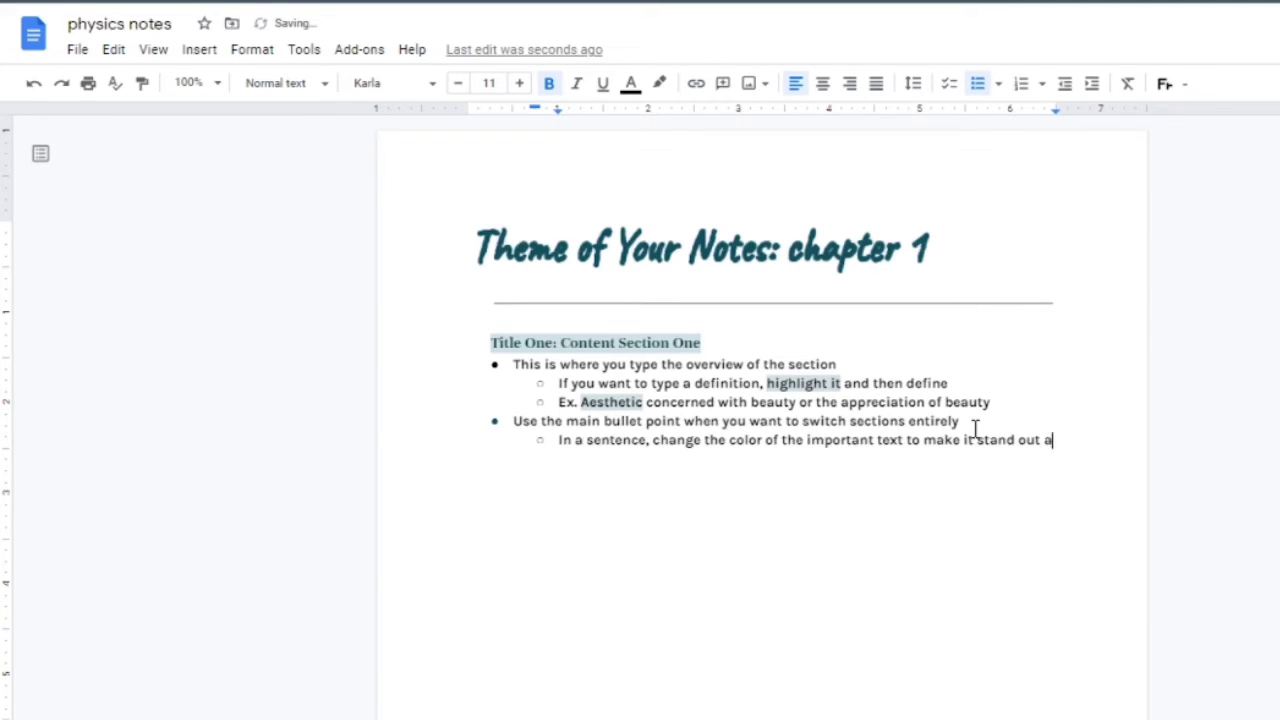
type("ue with theoriginal sentence")
mouse_move(737, 517)
left_click(765, 492)
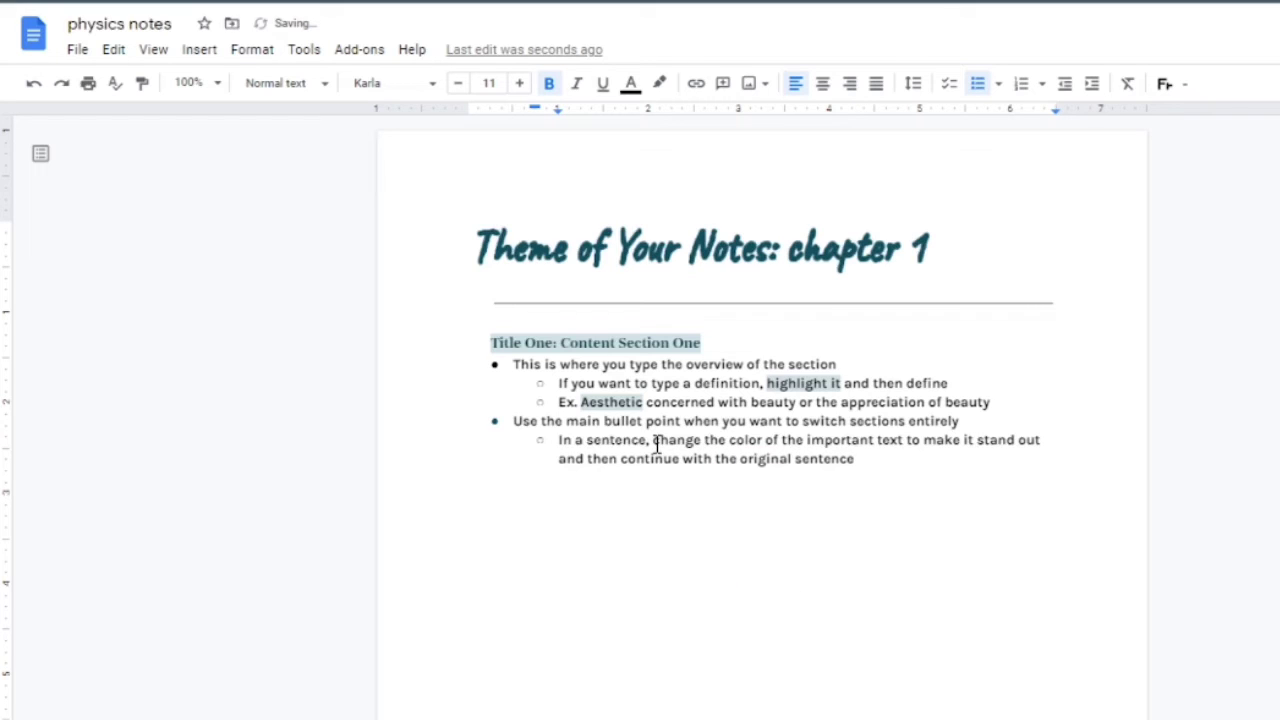
left_click_drag(655, 440, 1047, 446)
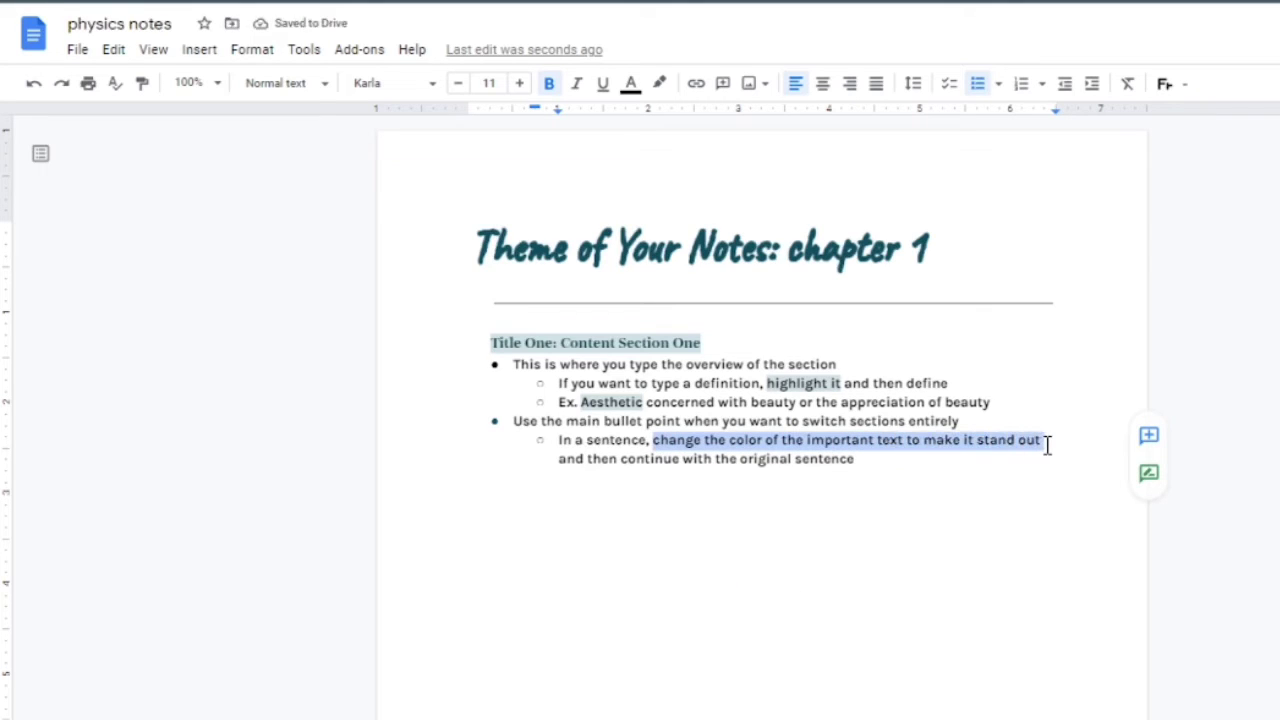
Colour the selected phrase light blue, then change it to a darker teal
left_click(630, 85)
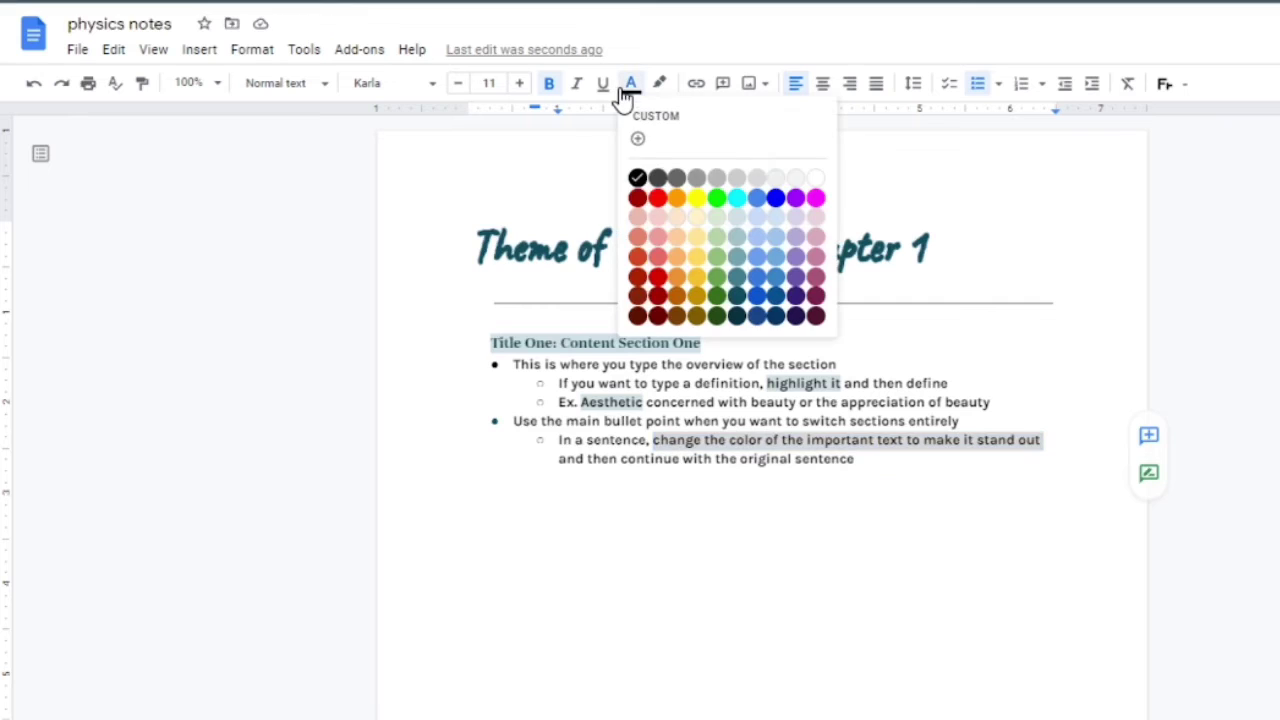
left_click(738, 237)
left_click(874, 520)
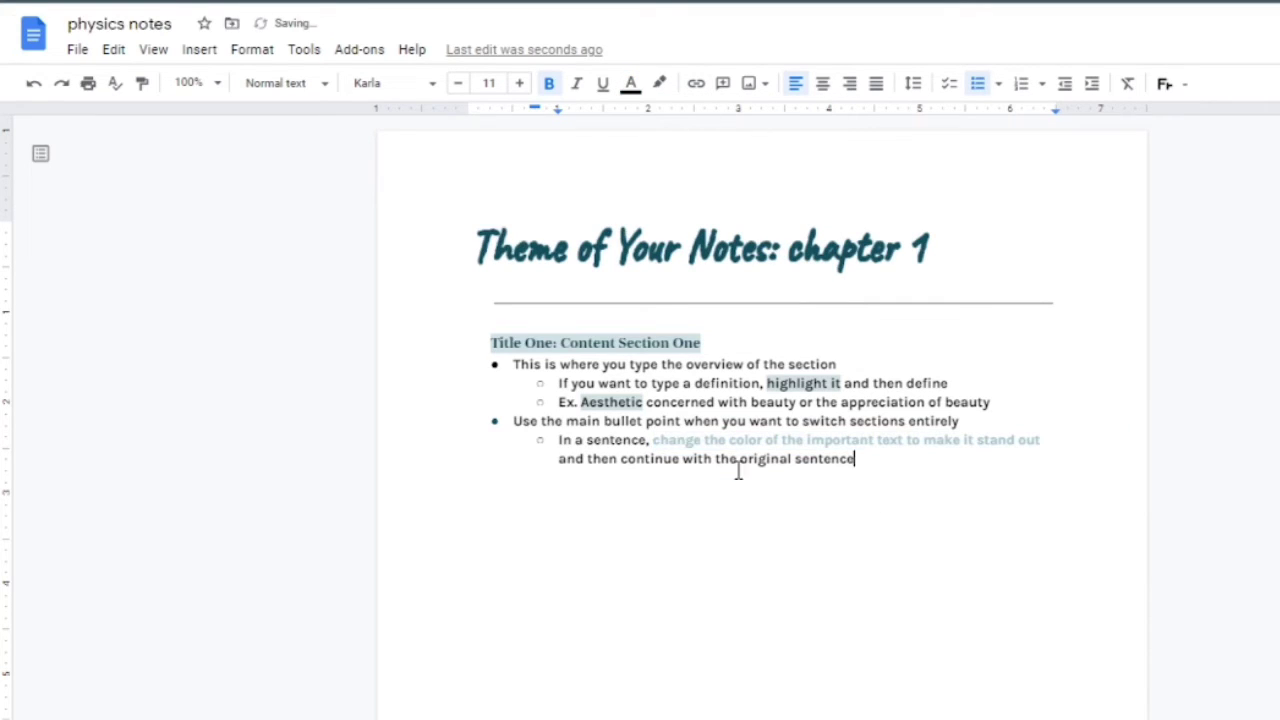
left_click_drag(654, 440, 1042, 449)
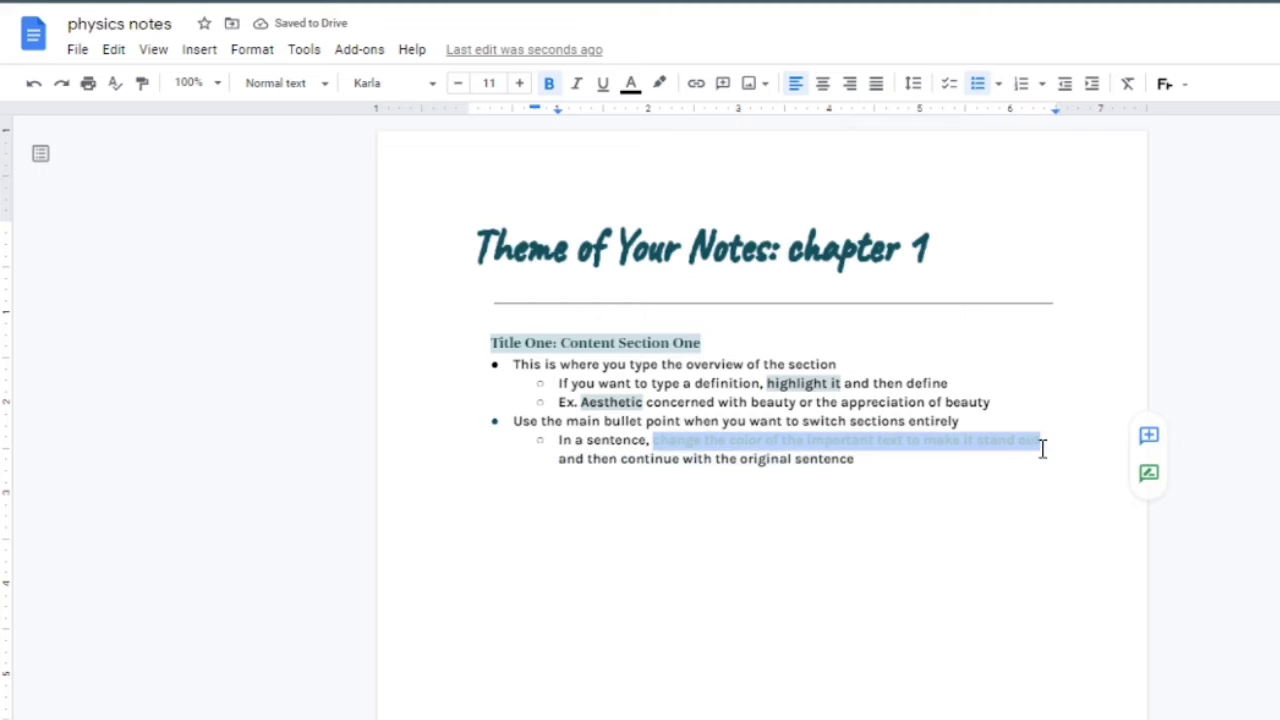
left_click(631, 83)
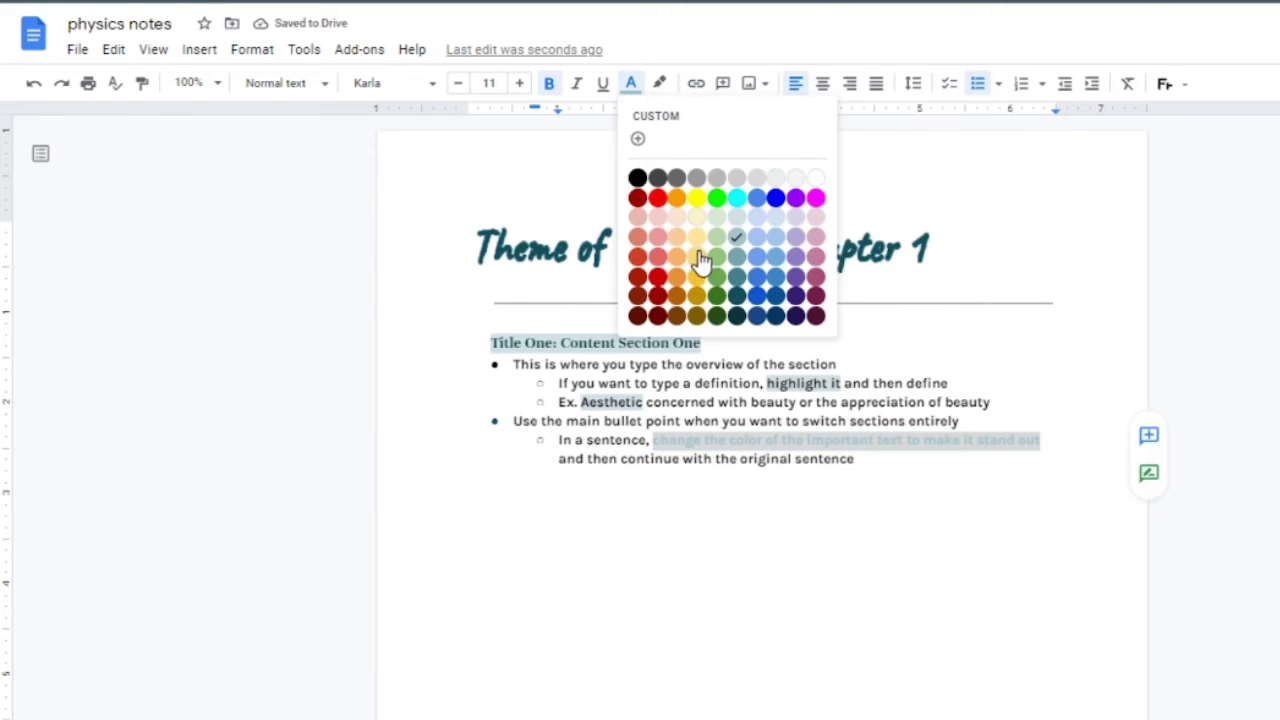
left_click(738, 322)
Start a Heading 1 line reading 'Title Two: Content sec' below the list
left_click(751, 487)
left_click(285, 83)
left_click(300, 250)
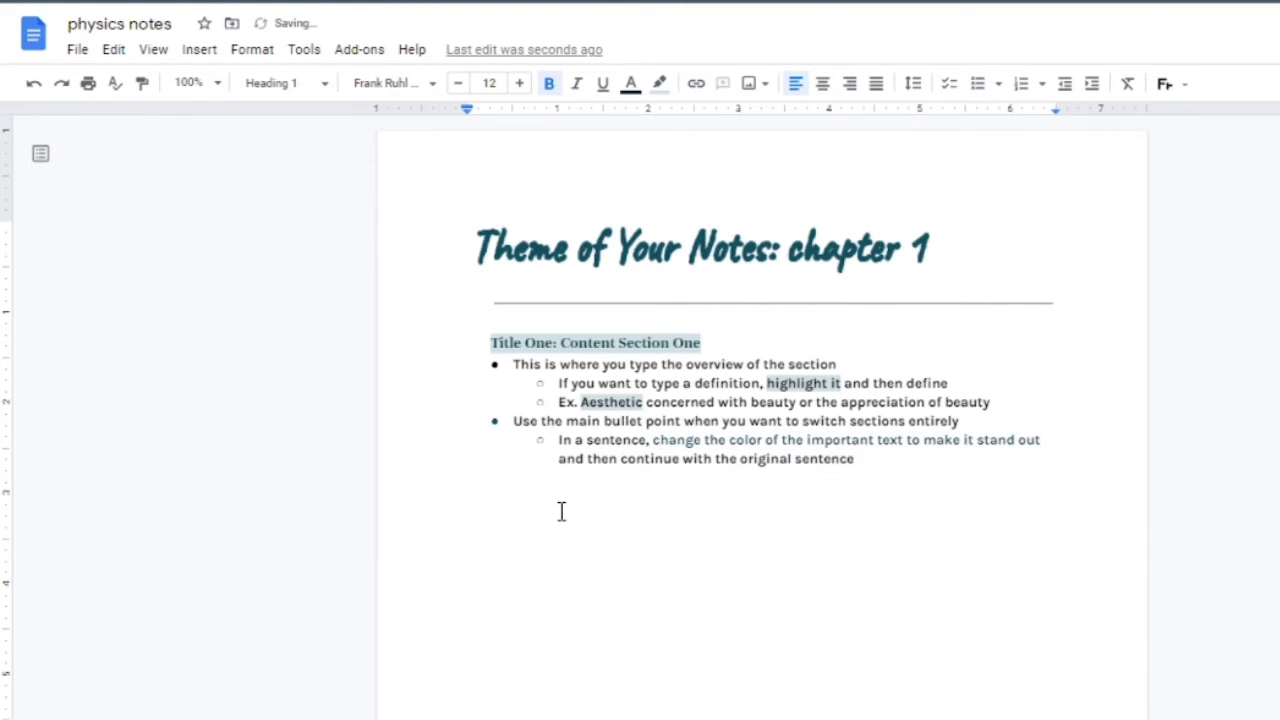
type("Title Two: Content section Two")
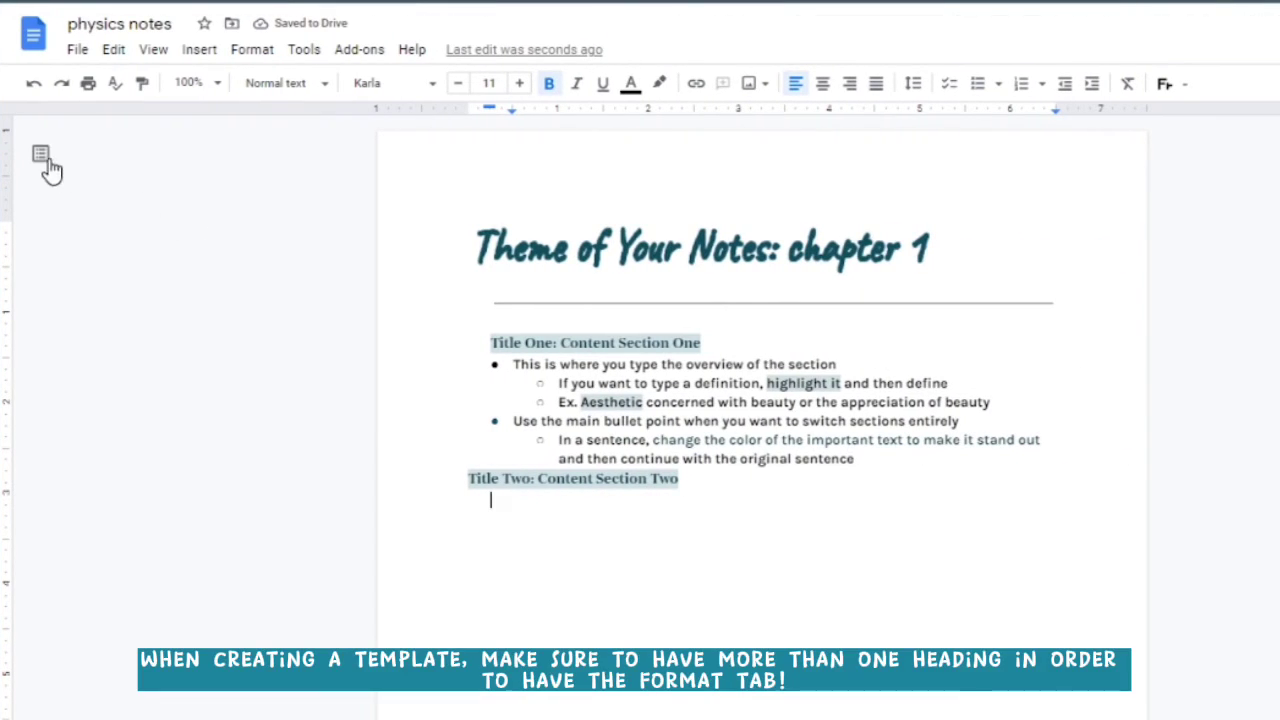
Show the document outline listing 'Title One: Content Section One' and 'Title Two: Content Section Two'
left_click(40, 153)
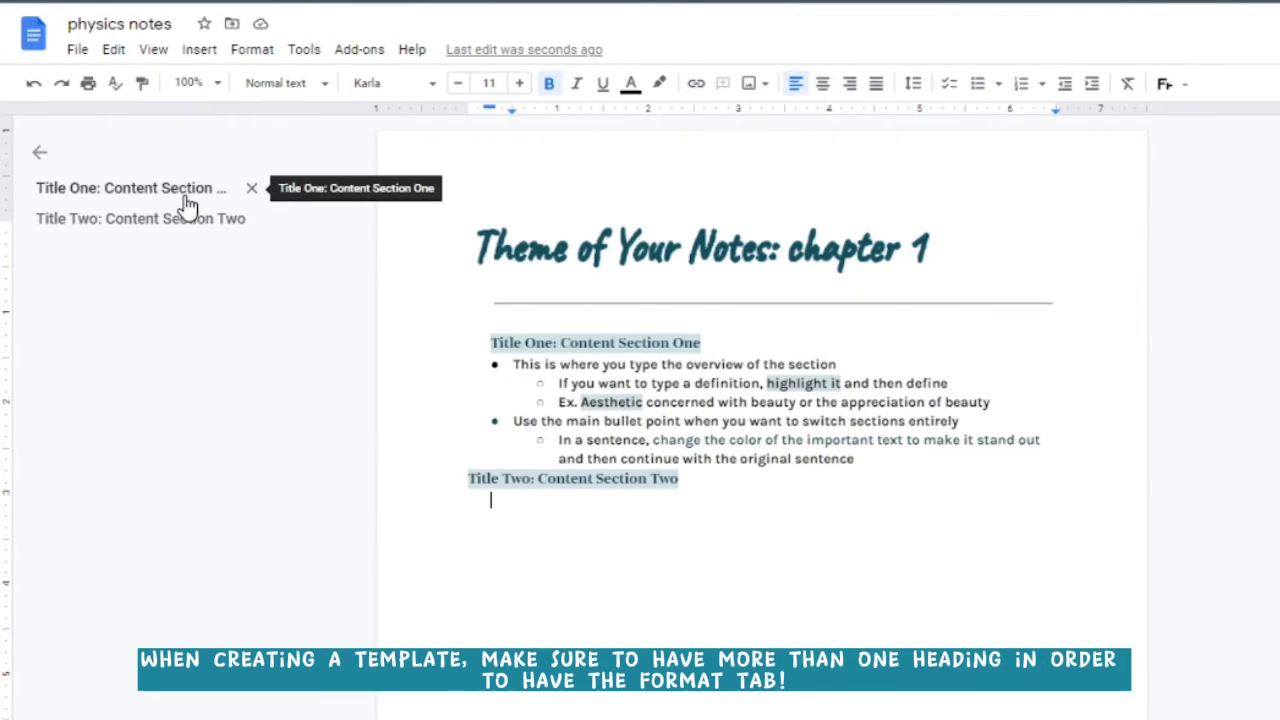
Add a bullet about numbered lists, then a 01-style numbered list with its first items
key("ctrl+shift+8")
type("Use a numbered list when organizing procedures and")
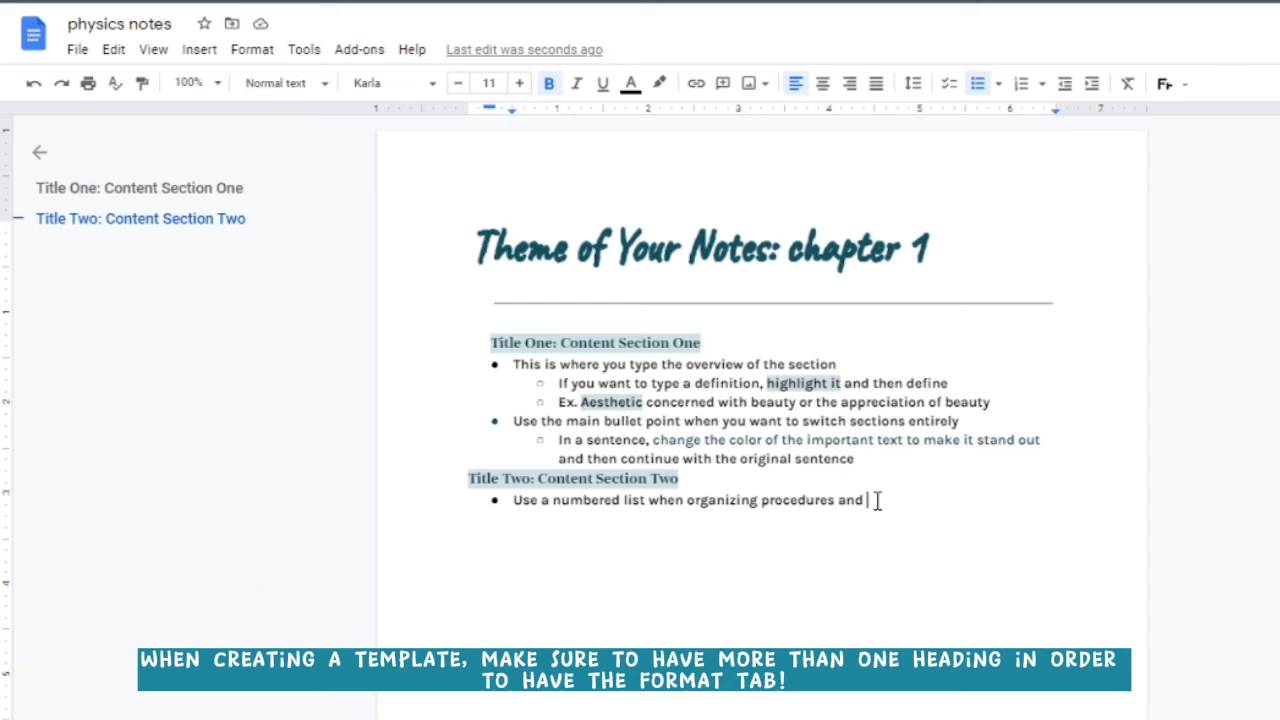
type("steps (usually for math and sciences")
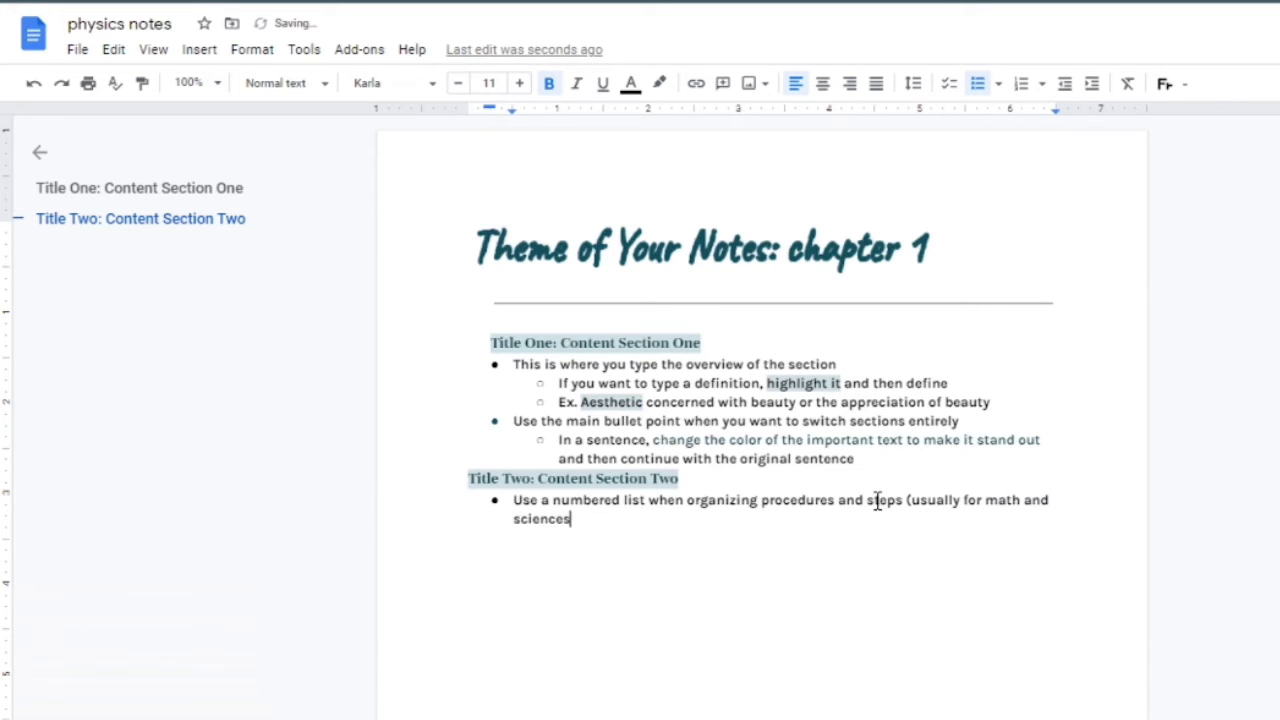
left_click(1042, 84)
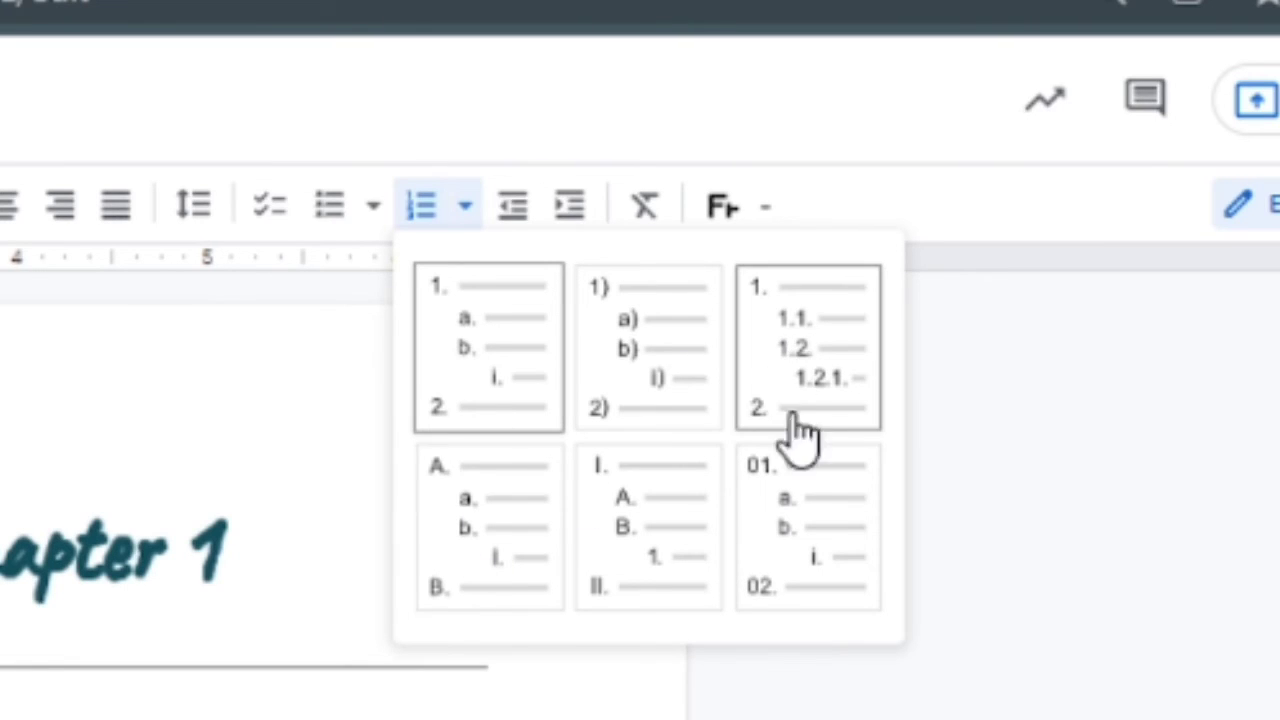
left_click(806, 514)
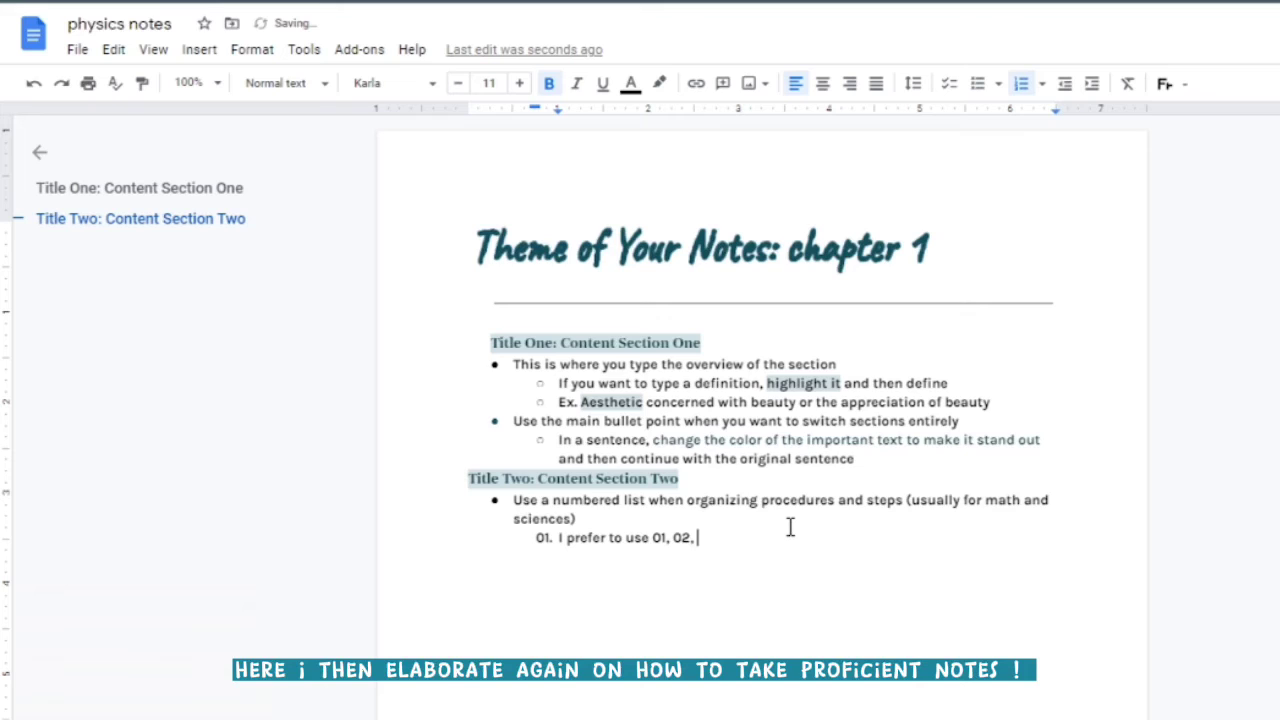
type("switch it as you wish")
key("Return")
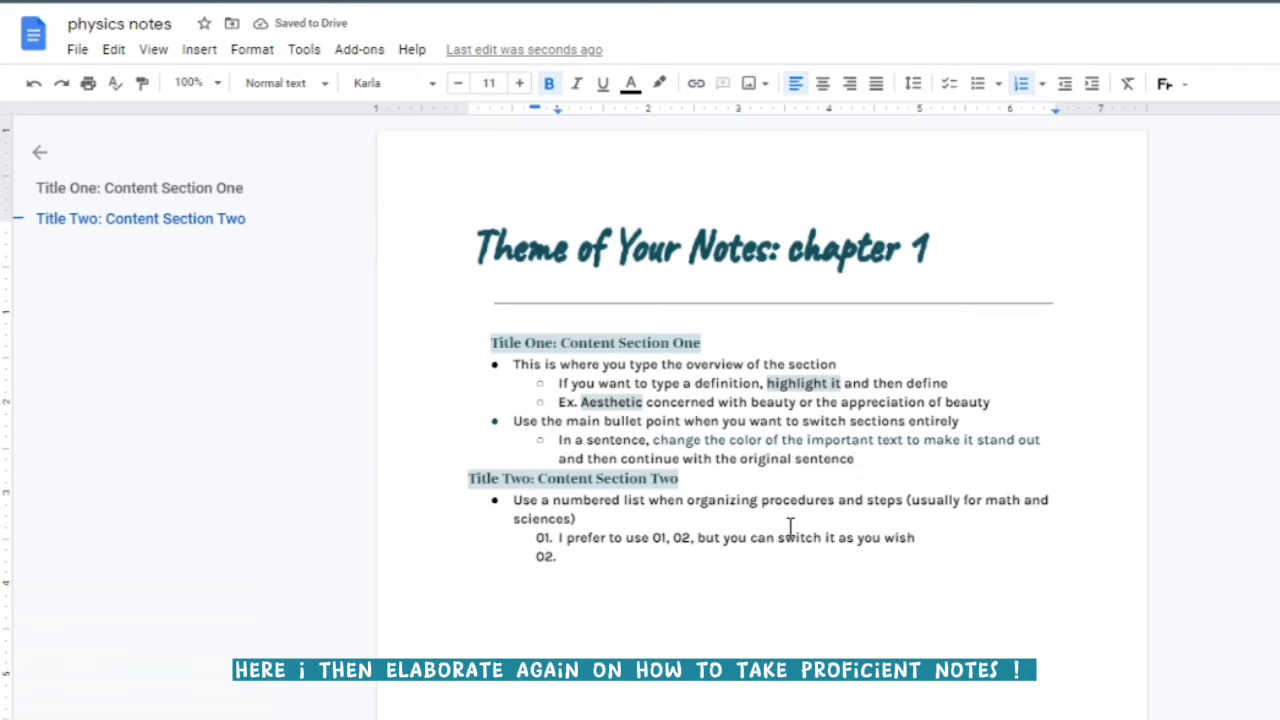
type("Remember to keep notes small and compact Never write ")
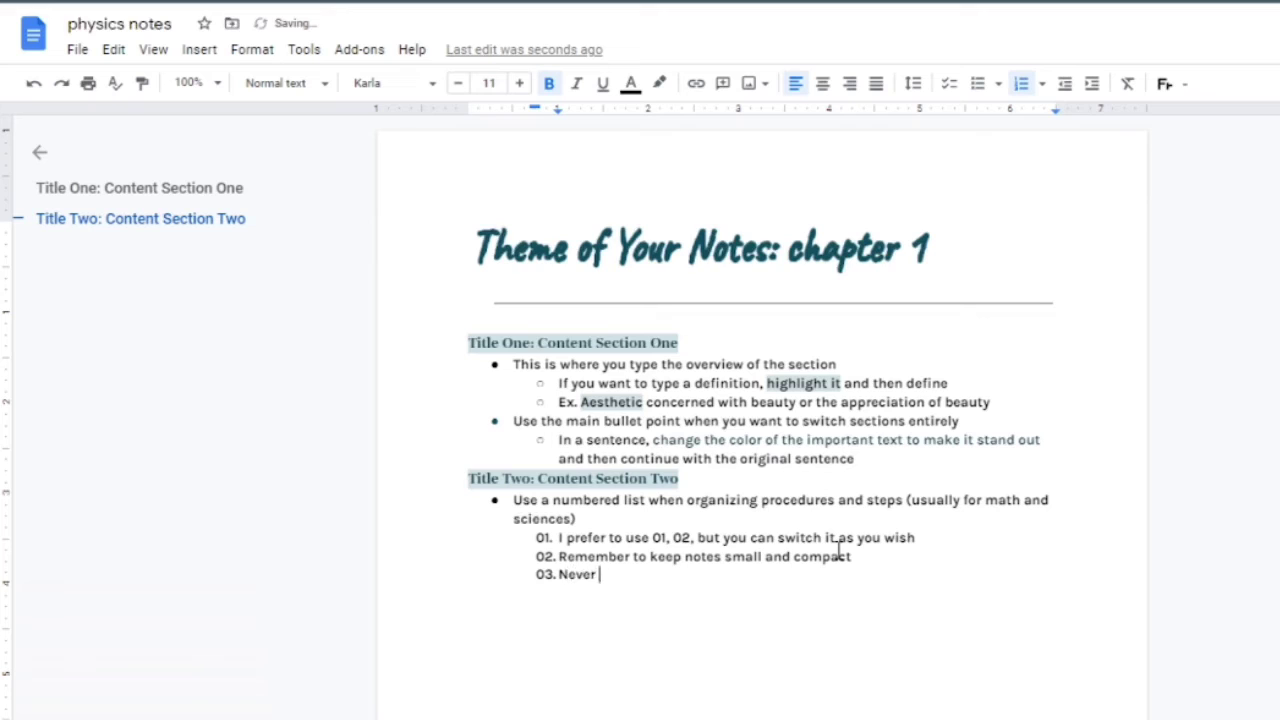
type("full paragraphs unless needed")
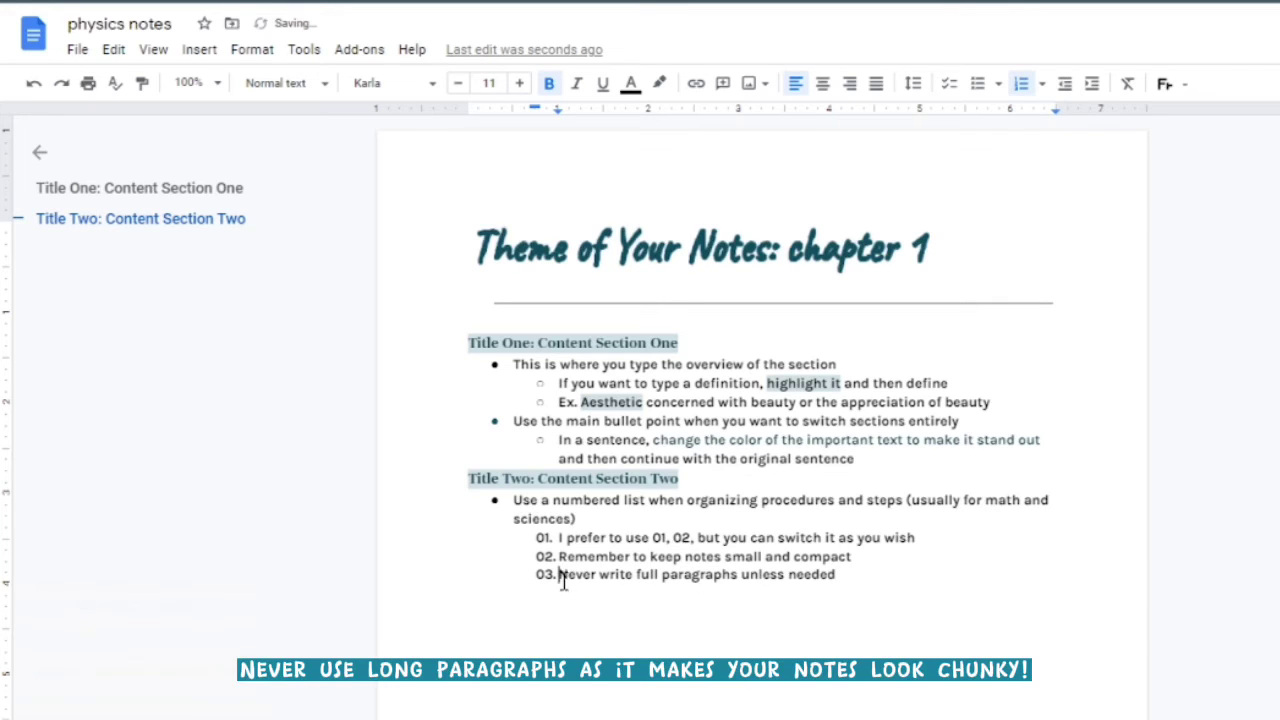
Colour 'Never' dark teal and add item 04 about defining words mid-sentence
double_click(576, 576)
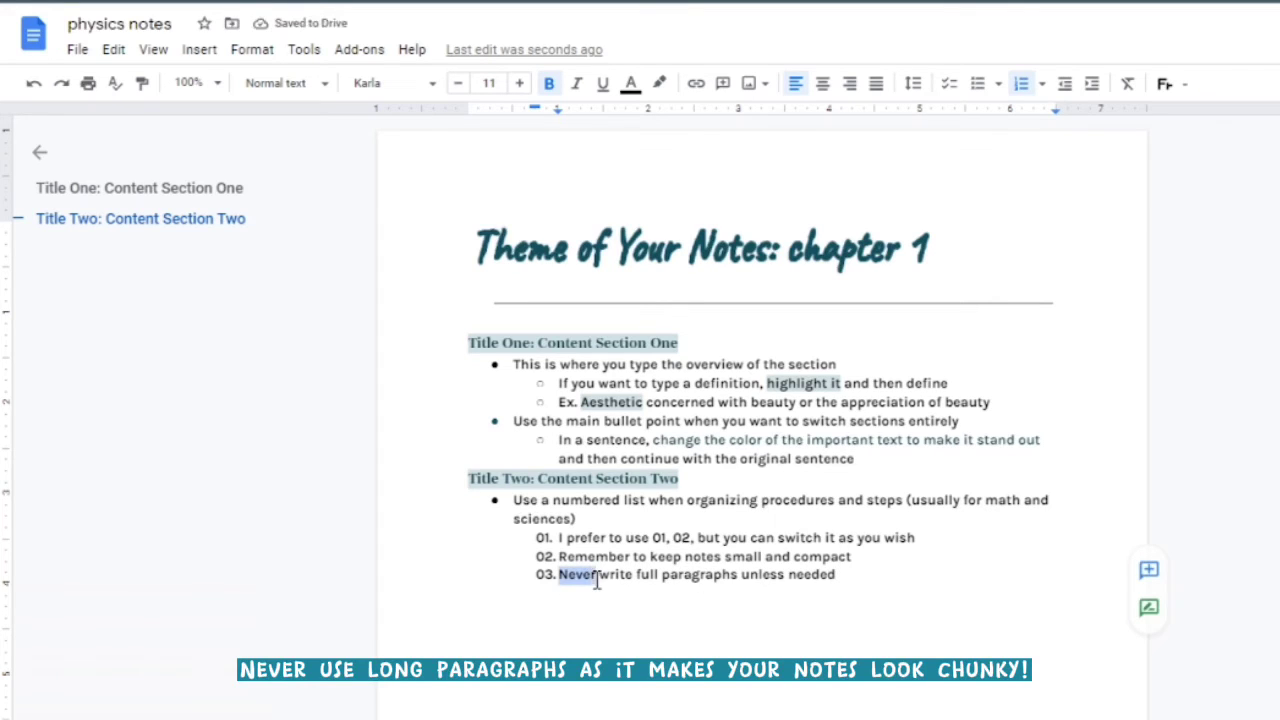
left_click(630, 85)
left_click(737, 316)
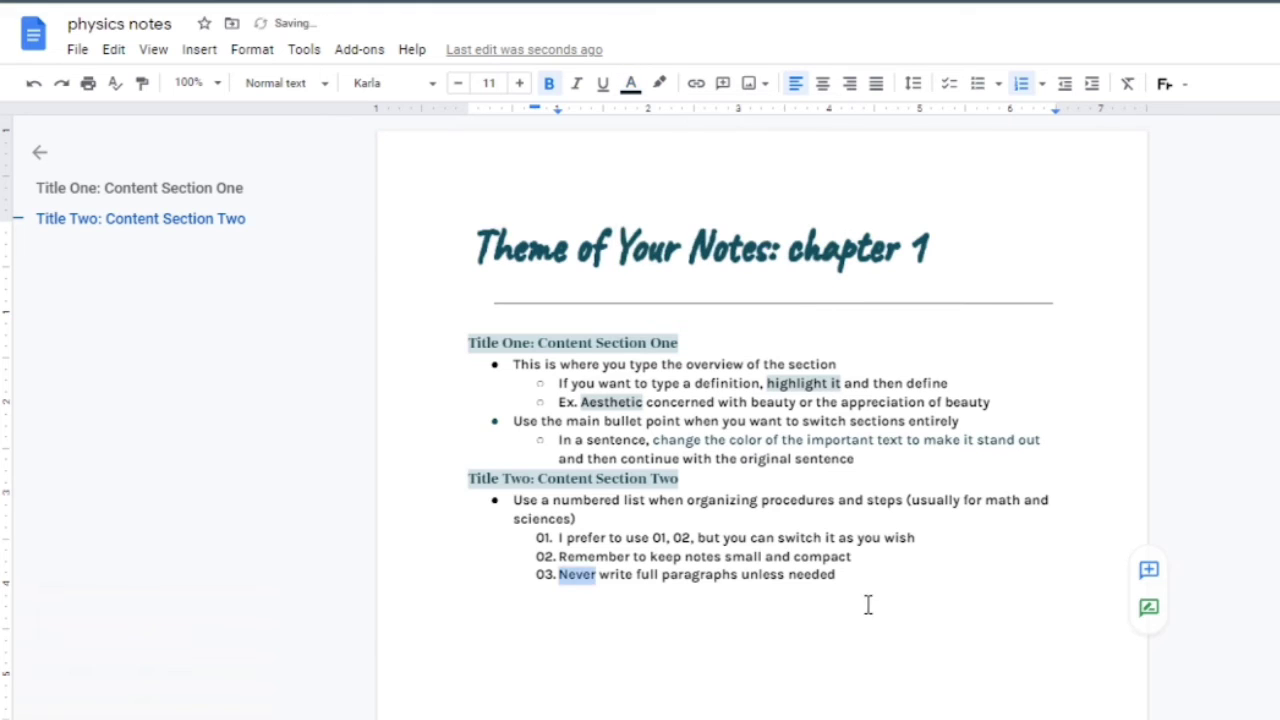
left_click(869, 589)
key("Return")
type("If defining a word mid sentence, ")
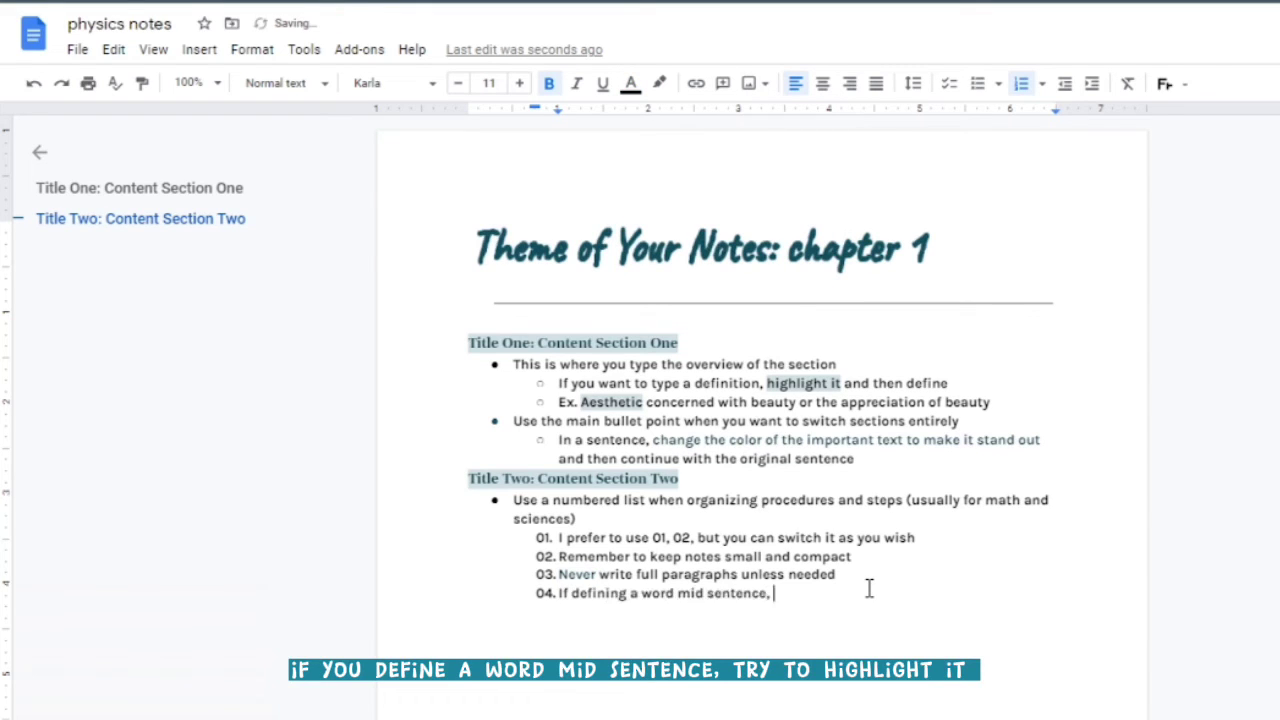
type("highlight it and then define afterwards")
left_click_drag(774, 593, 849, 593)
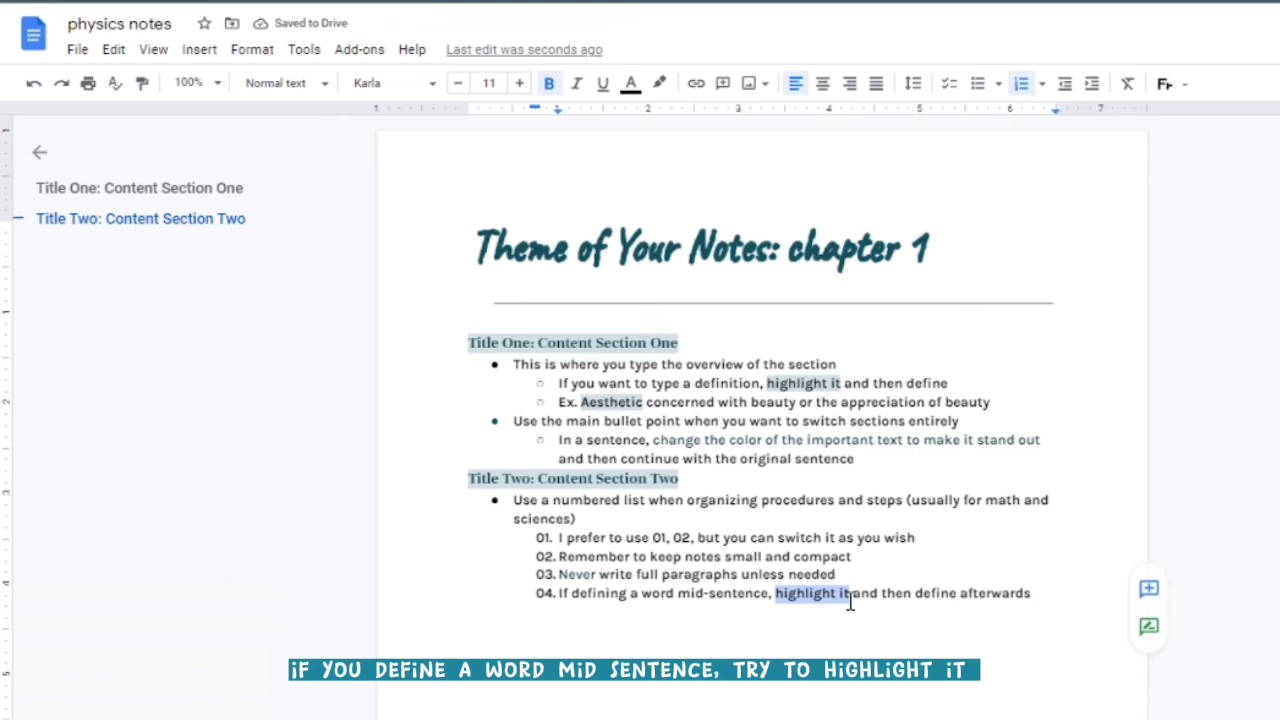
Highlight 'highlight it', trim the trailing 's' from 'afterwards', and end the numbered list
left_click(659, 83)
left_click(656, 345)
key("End")
key("BackSpace")
key("Return")
key("Return")
Insert a continuous section break above Title Two and begin the columns paragraph on sciences and maths
left_click(200, 50)
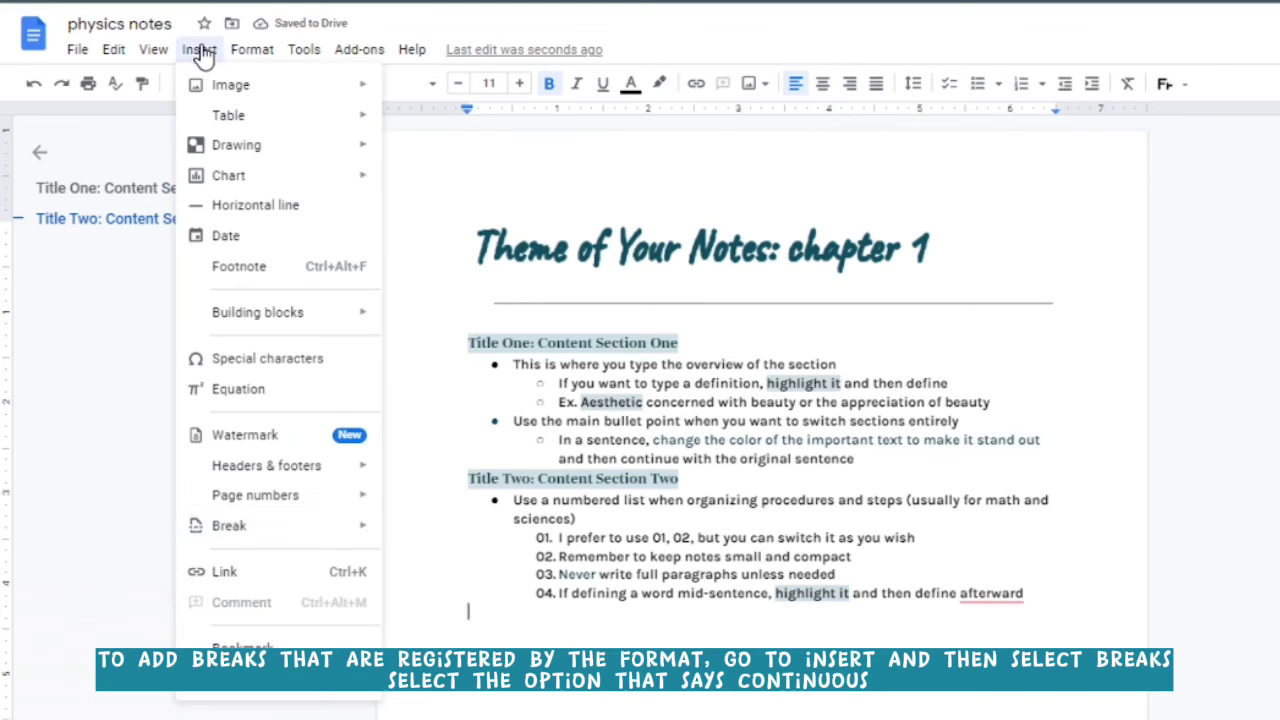
mouse_move(230, 525)
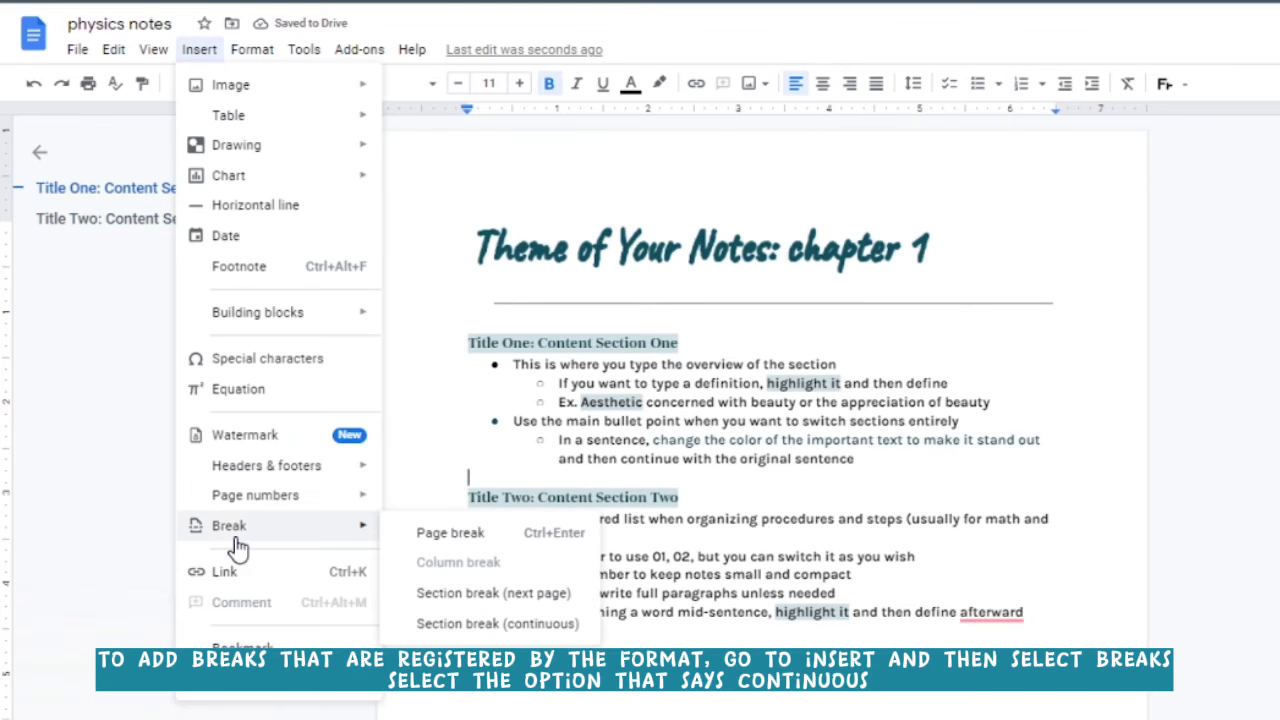
left_click(466, 623)
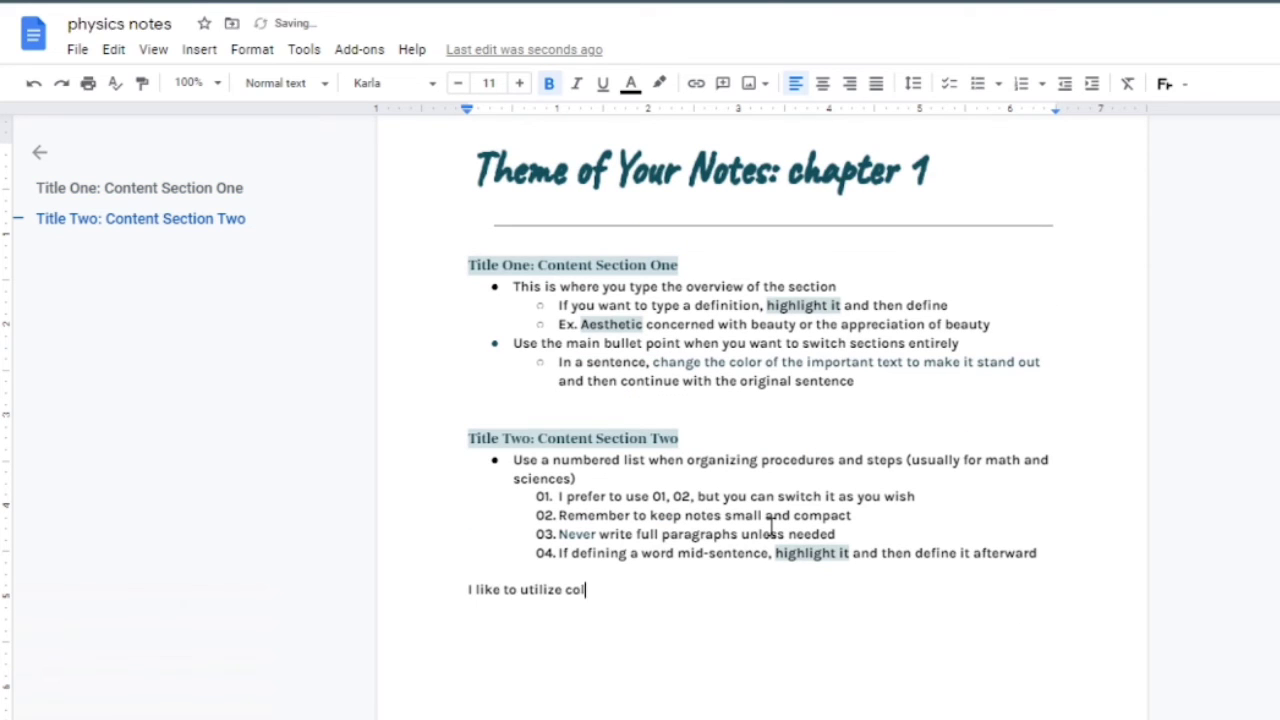
type("y sciences and maths. To do this,")
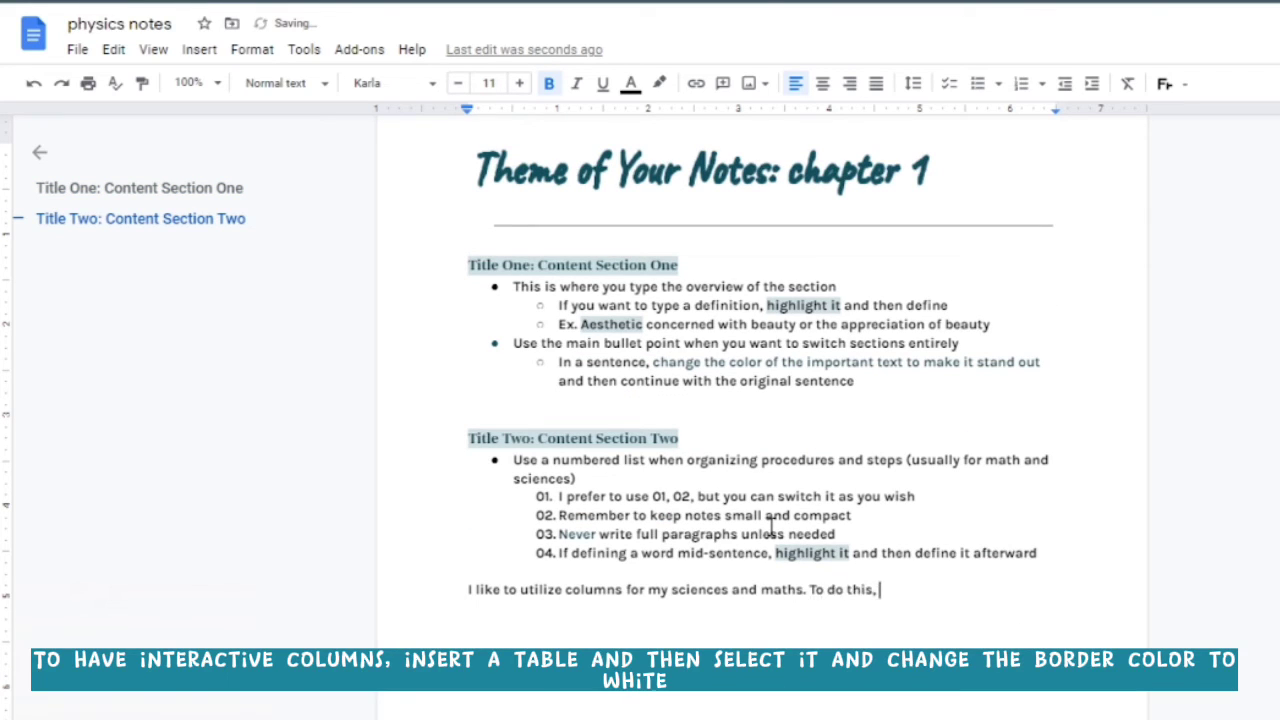
Add the line 'I can insert a chart' and a three-column table with white, invisible borders
key("BackSpace")
key("BackSpace")
key("BackSpace")
key("BackSpace")
key("BackSpace")
key("BackSpace")
type("I can insert a chart")
key("Return")
left_click(199, 49)
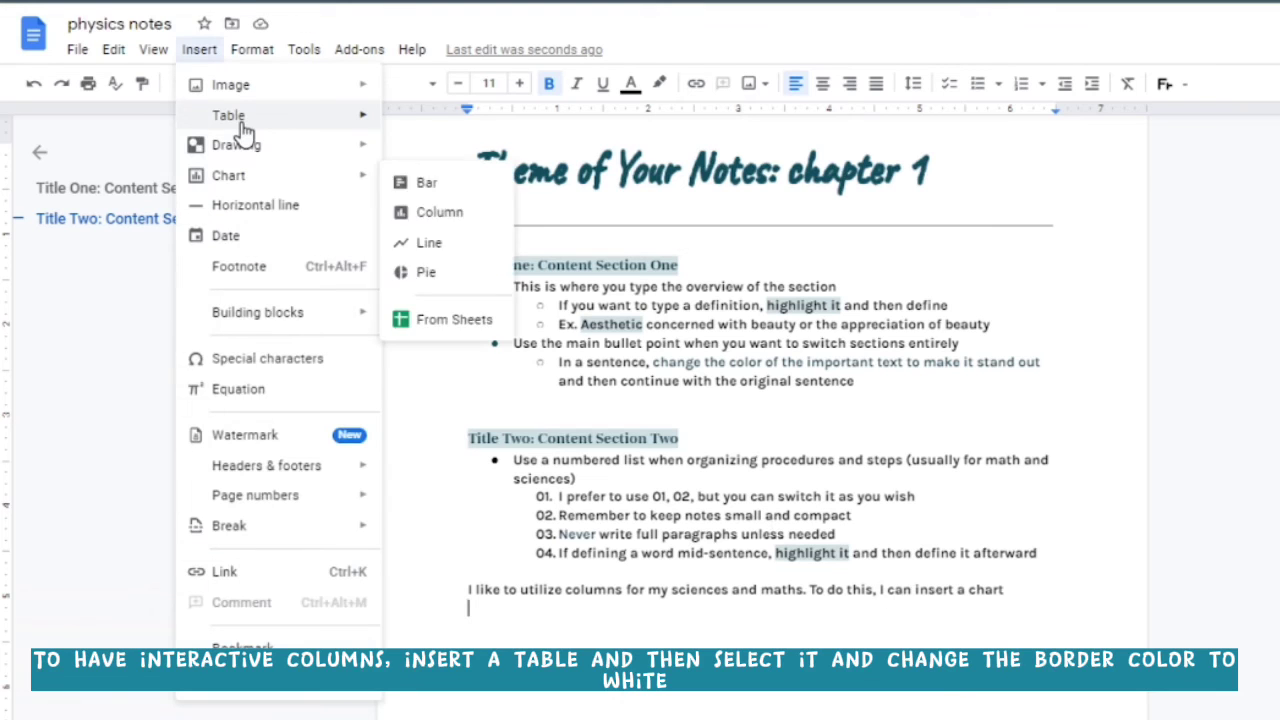
mouse_move(243, 130)
left_click(427, 133)
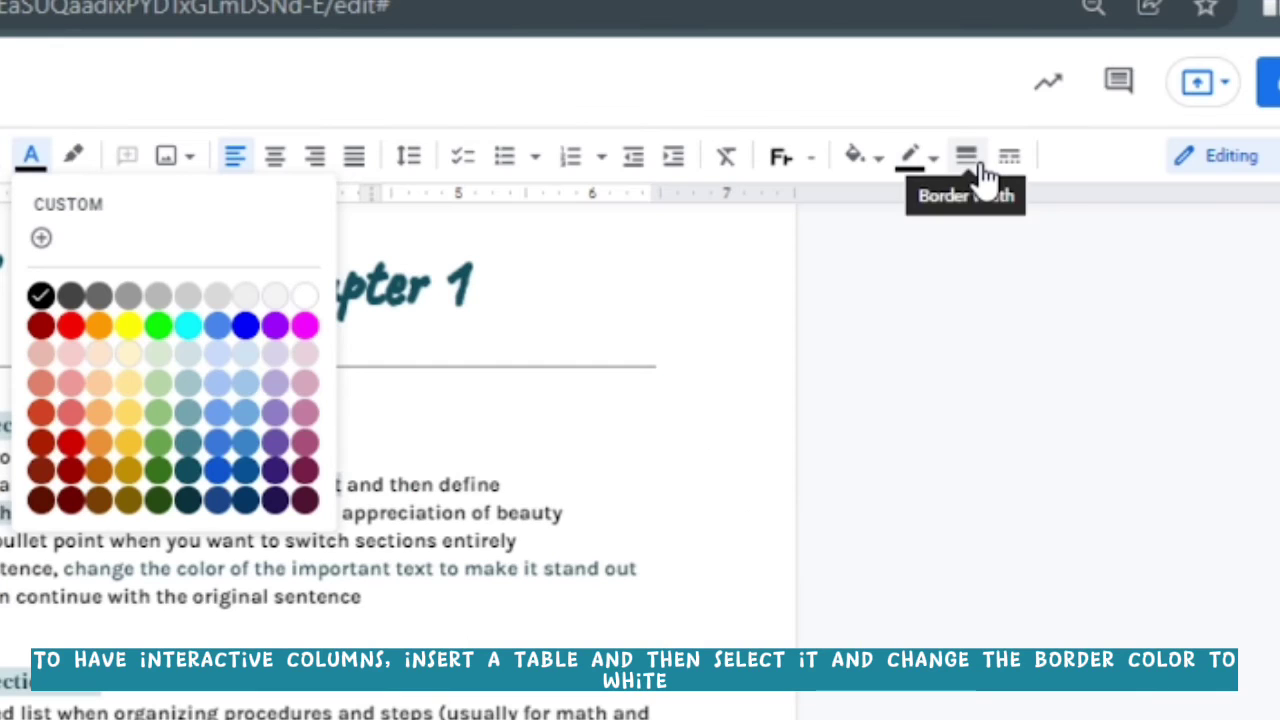
left_click(1262, 84)
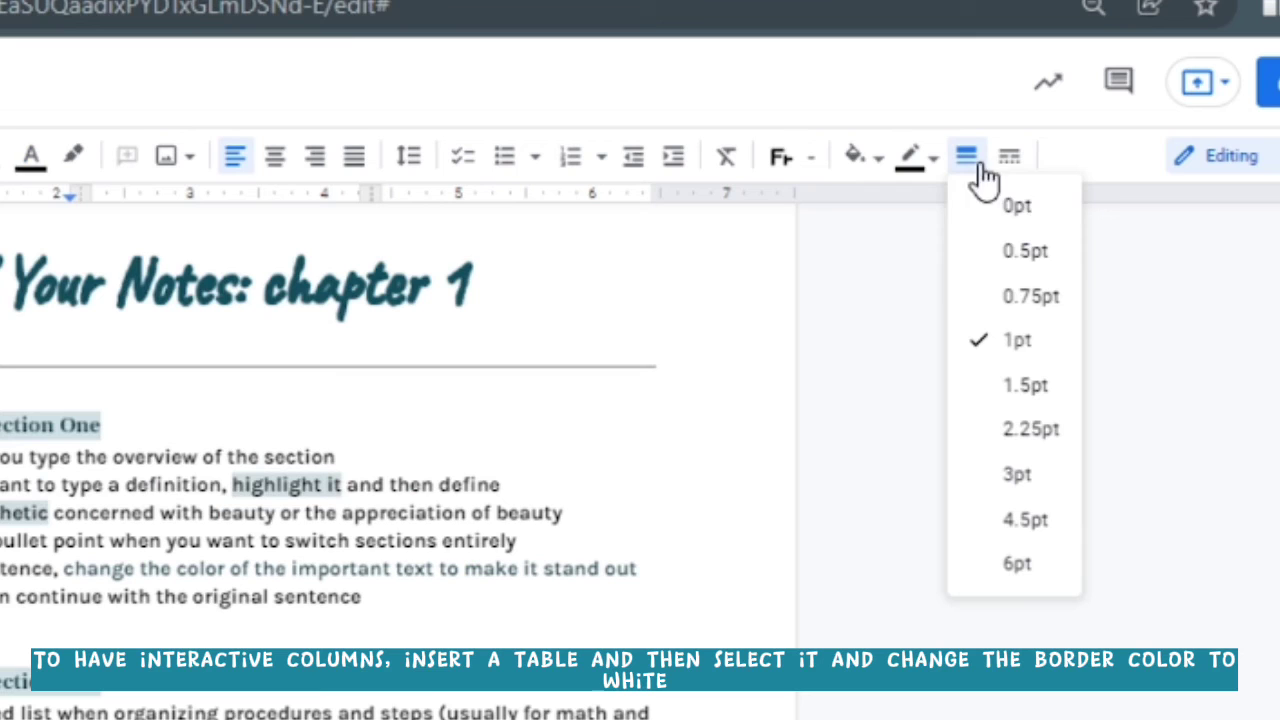
left_click(930, 160)
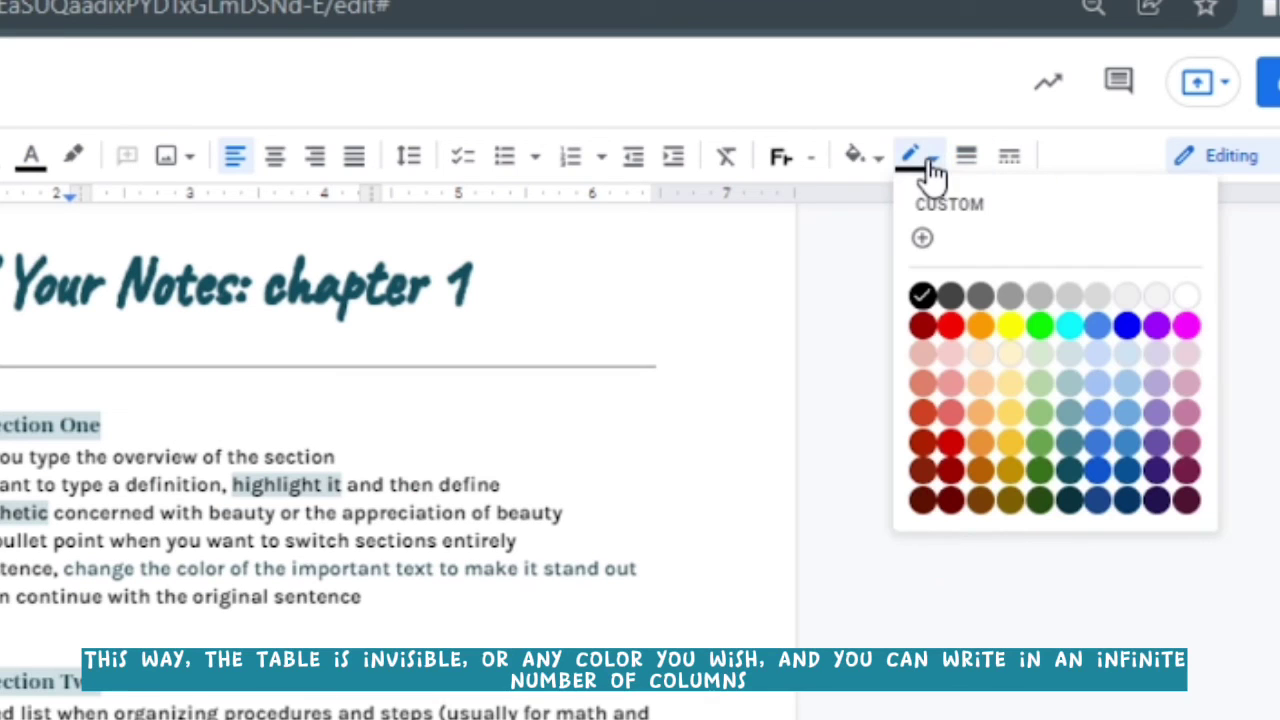
left_click(1186, 296)
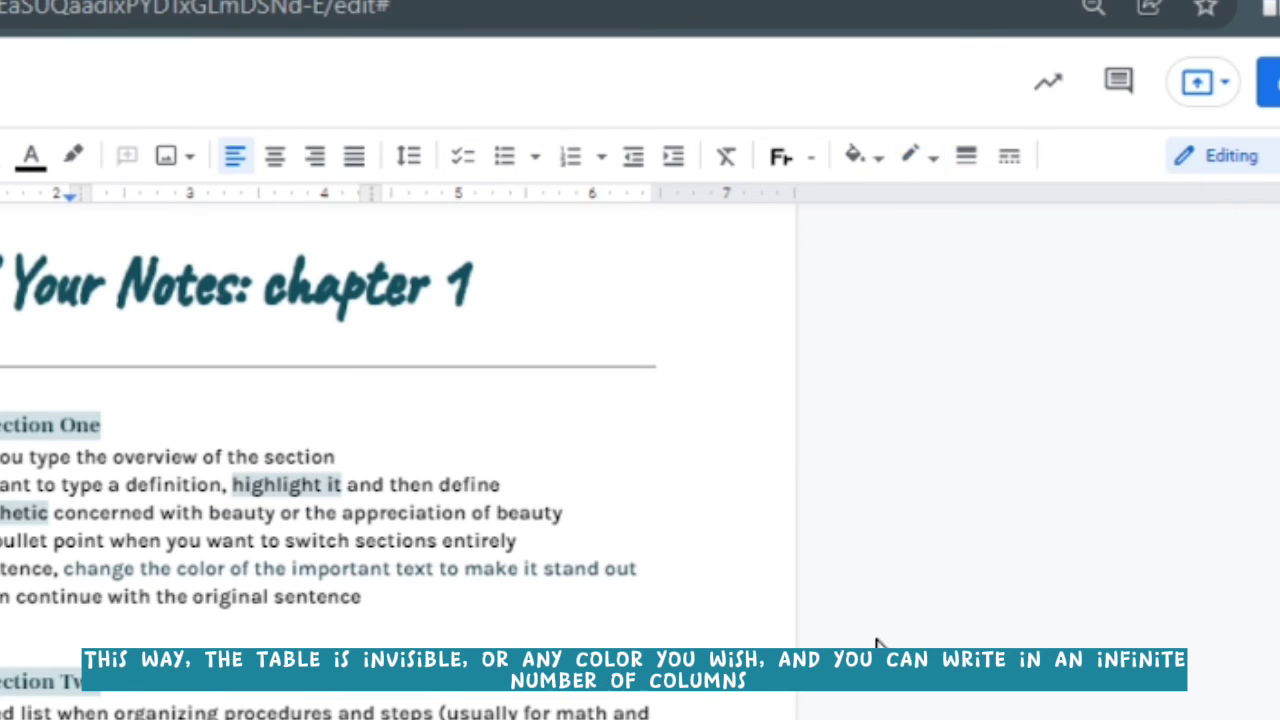
Fill the three table columns with notes about typing, border colour, and preferring it hidden
type("Then you can type in the invisible table")
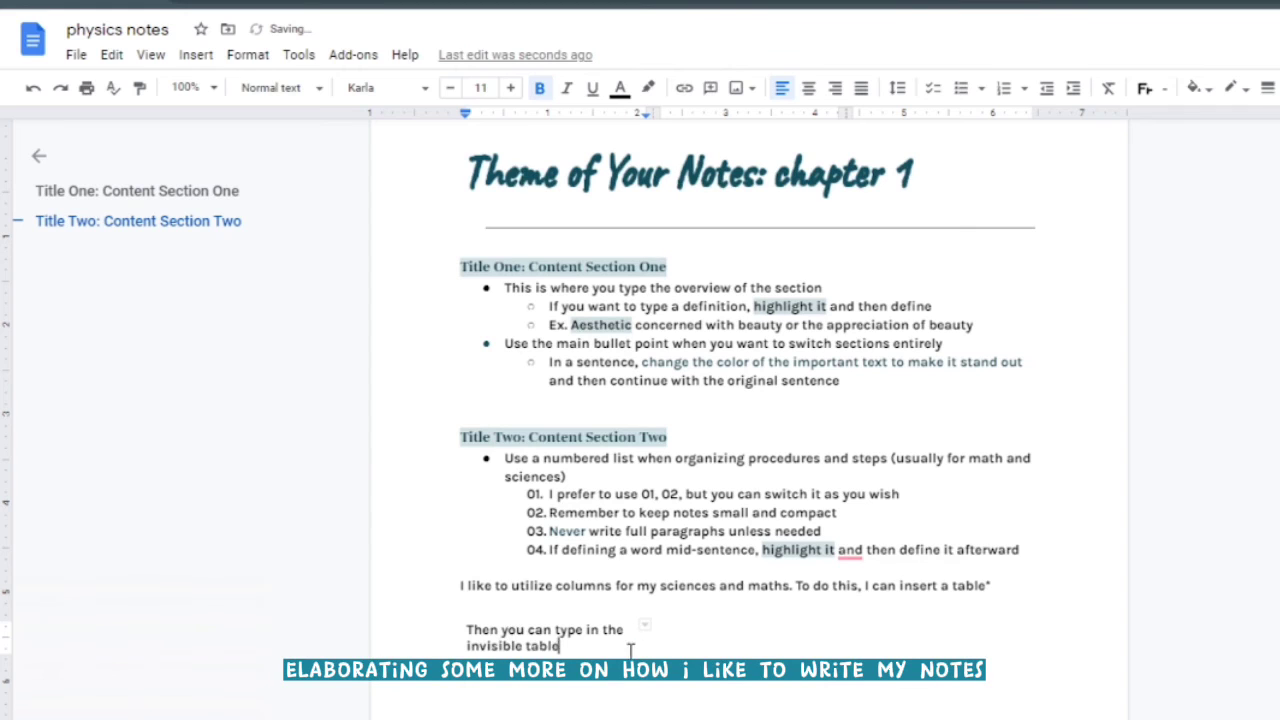
left_click(677, 643)
type("You can also change the color if you want to")
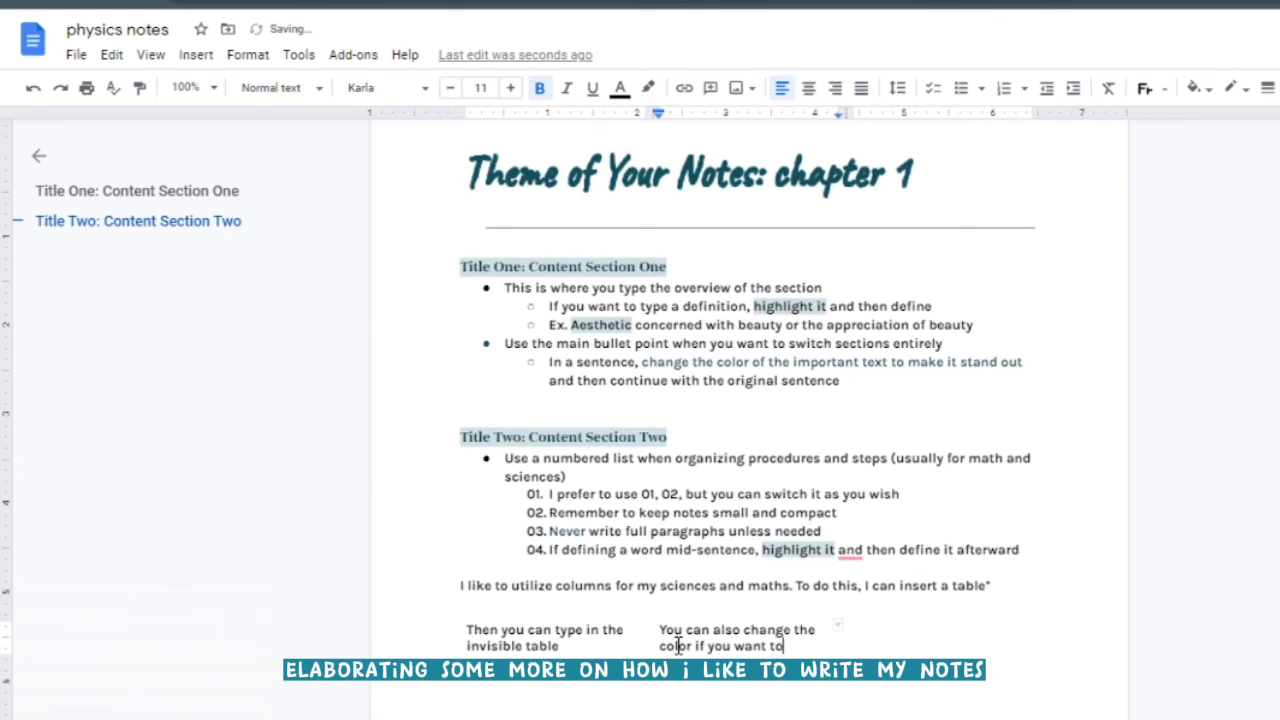
type(" make it visible")
left_click(900, 631)
type("I just prefer not")
key("BackSpace")
key("BackSpace")
key("BackSpace")
type("not to see it")
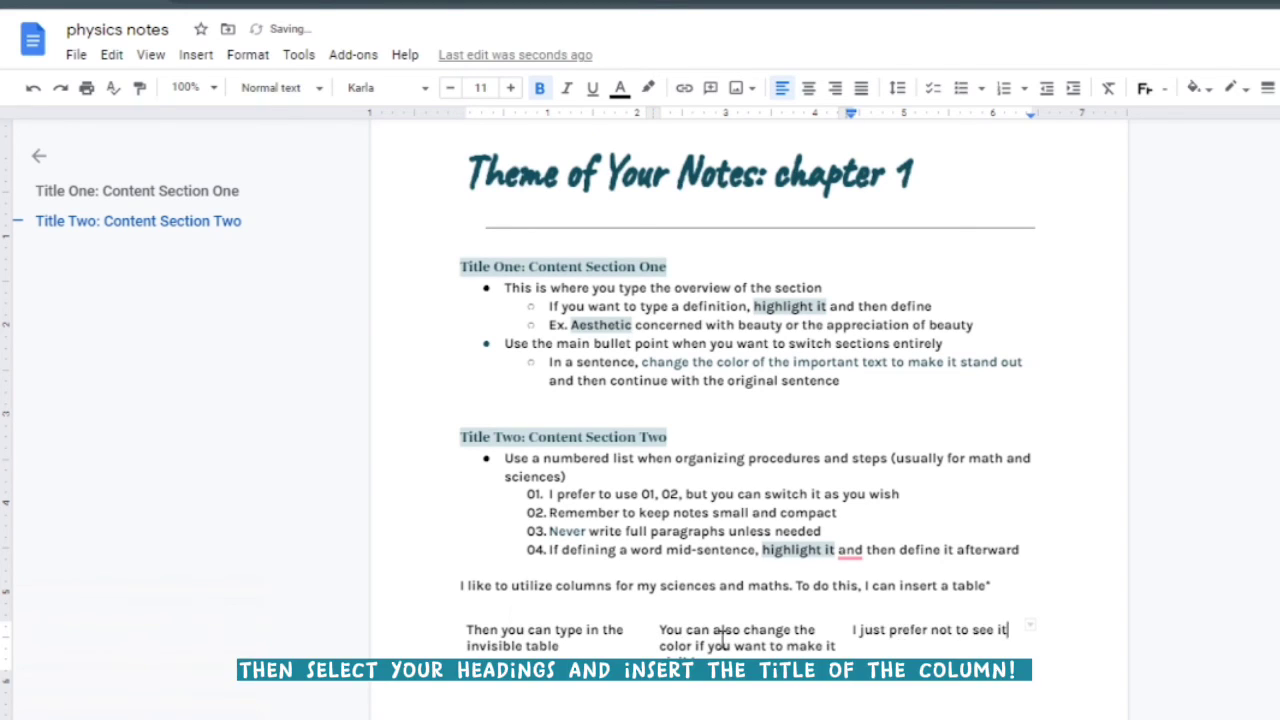
Add a centred heading 'Label the Columns After : Still include a subheading' above the table
left_click(560, 607)
left_click(270, 87)
left_click(334, 331)
left_click(808, 87)
type("Label the ")
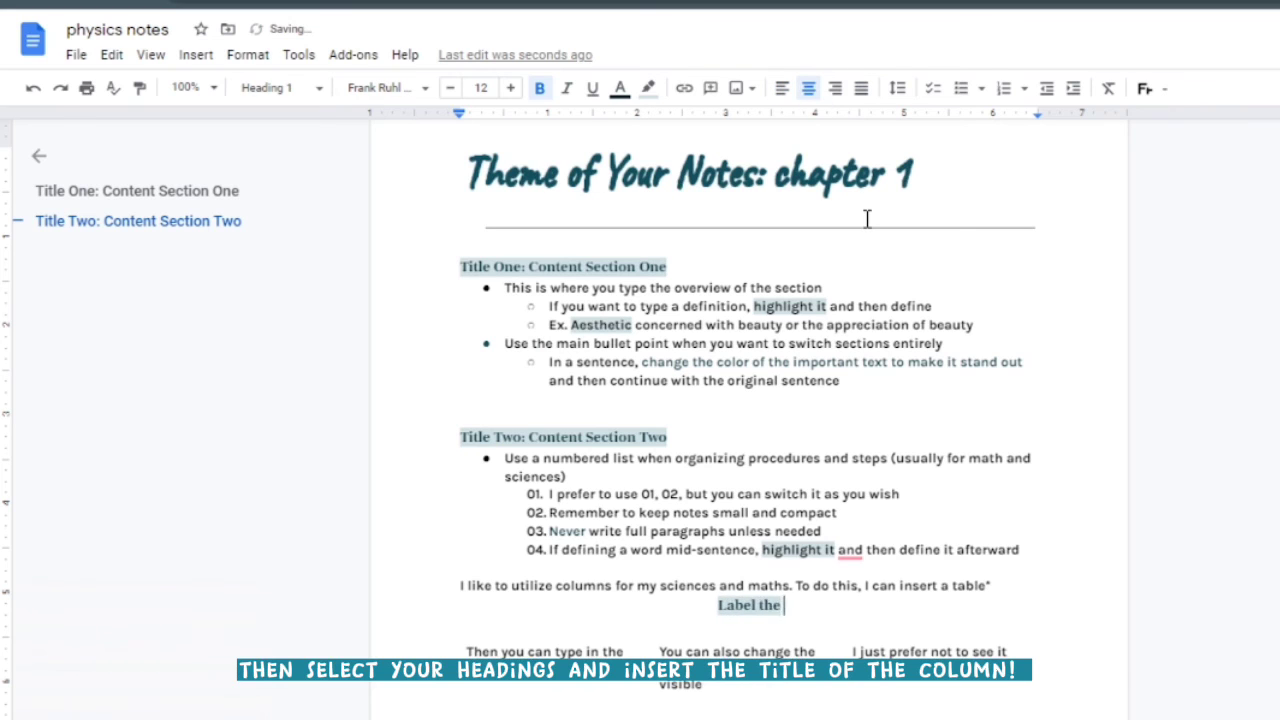
type("Columns After : Still inclu")
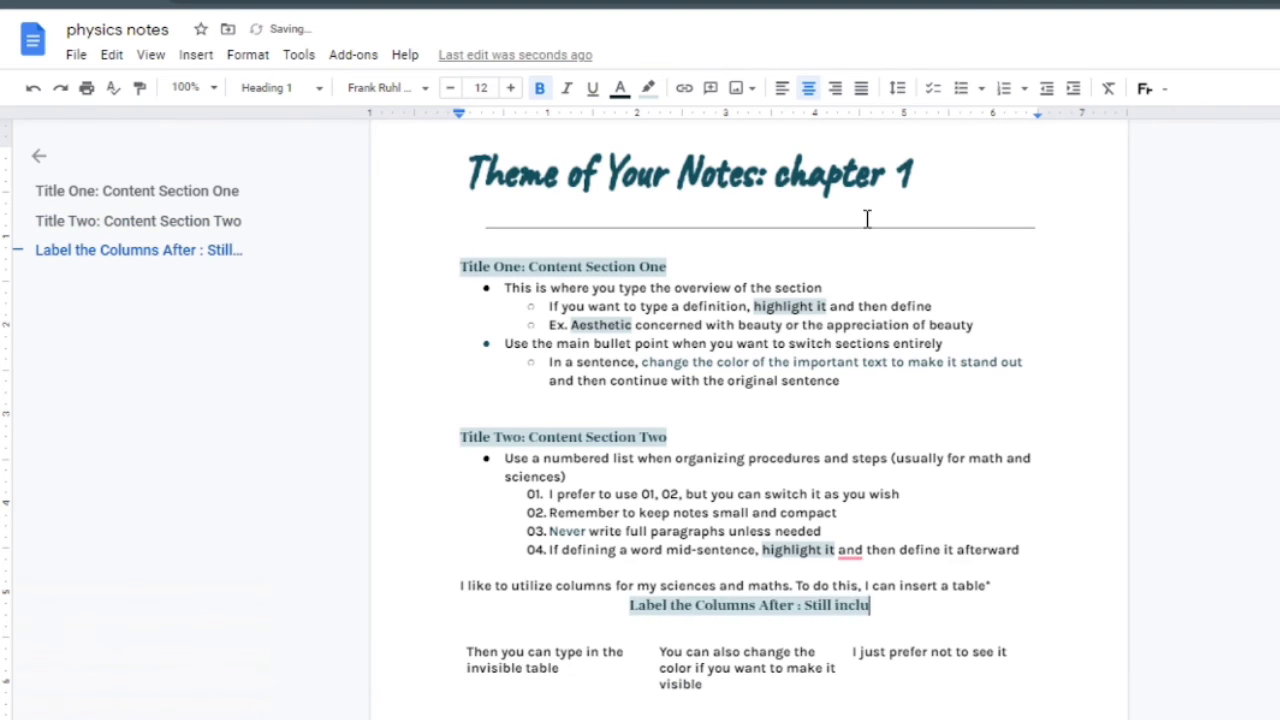
type("de a subheading")
key("Down")
key("Down")
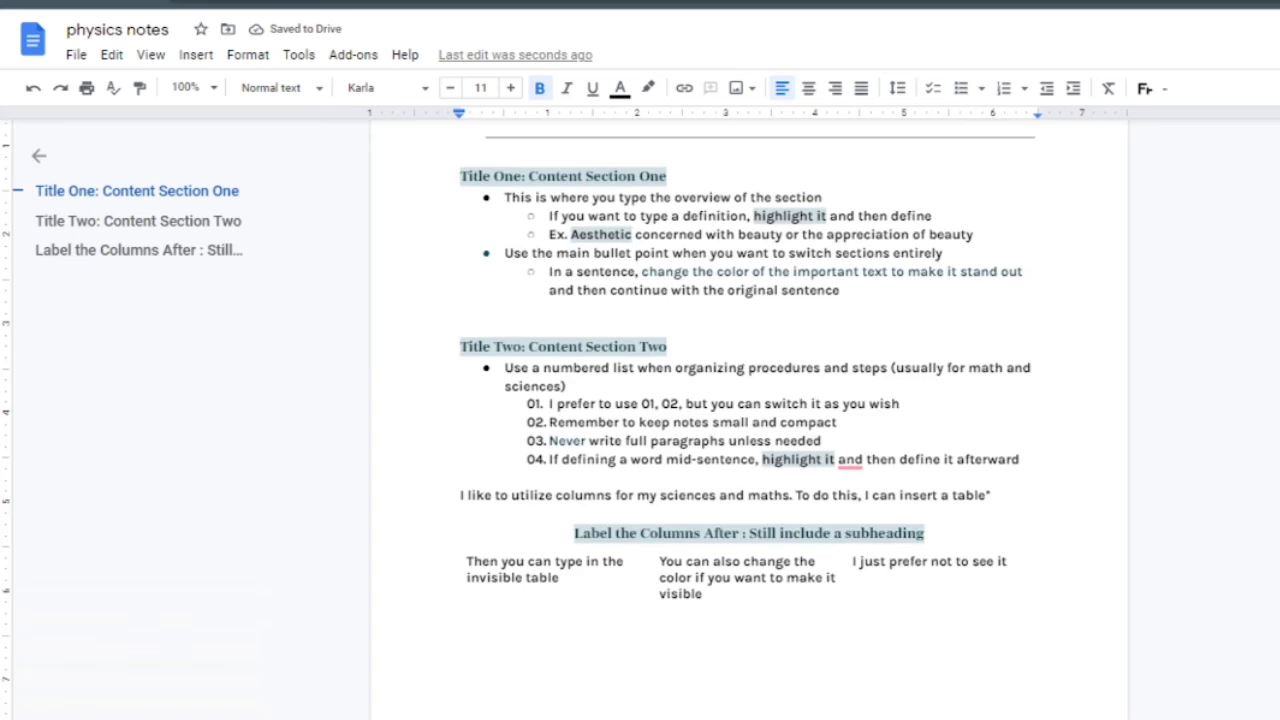
Insert a horizontal line below the table
scroll(750, 415, "down", 2)
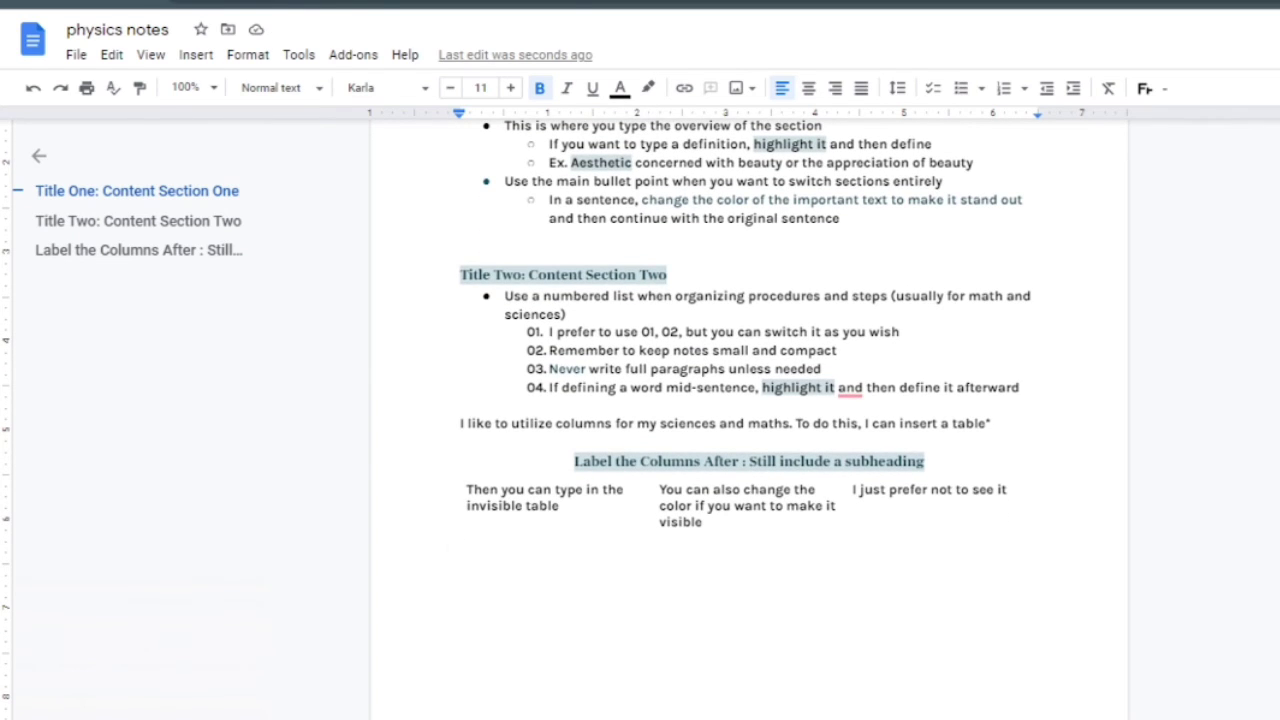
left_click(197, 56)
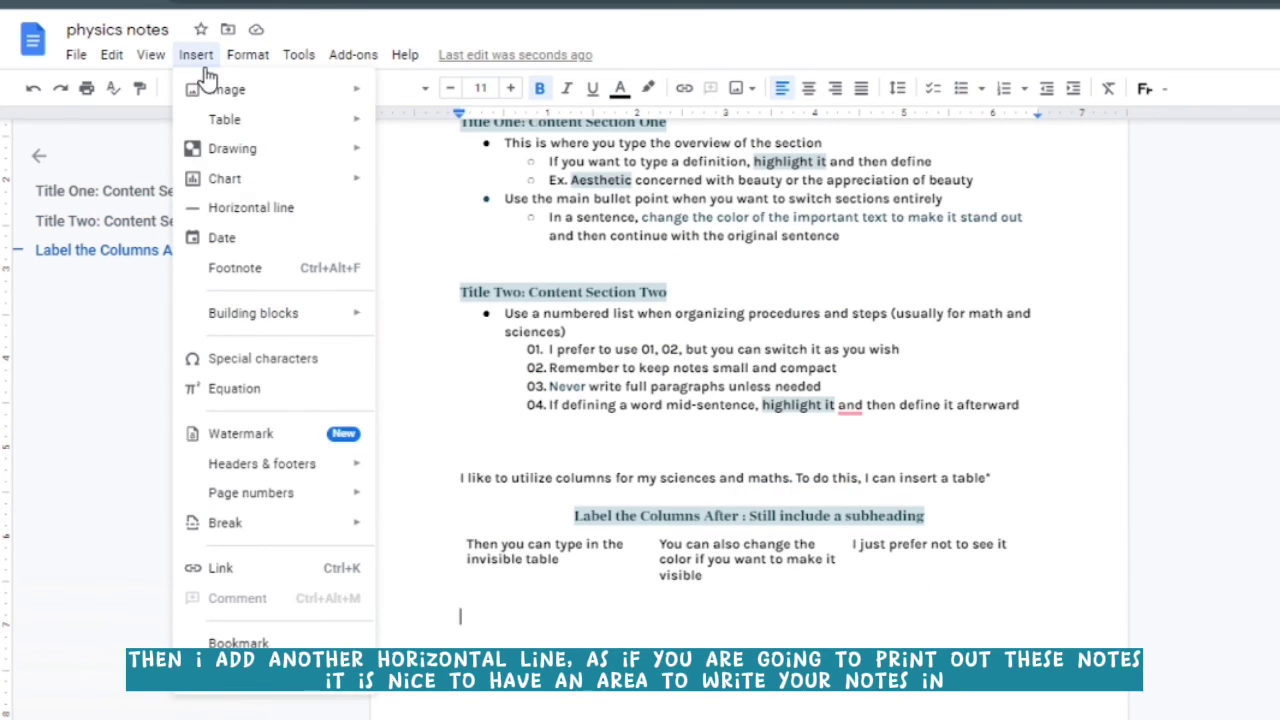
left_click(258, 208)
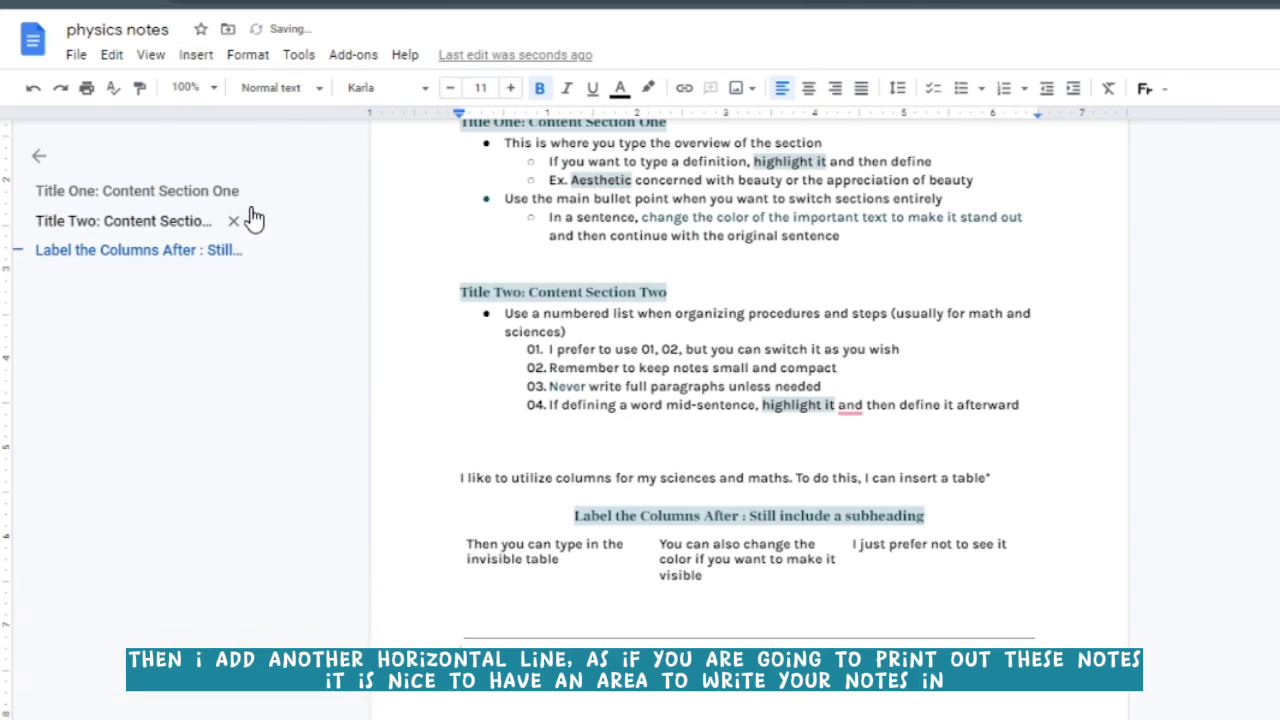
Add an 'Important Notes:' Heading 1 beneath the line
left_click(282, 90)
left_click(352, 333)
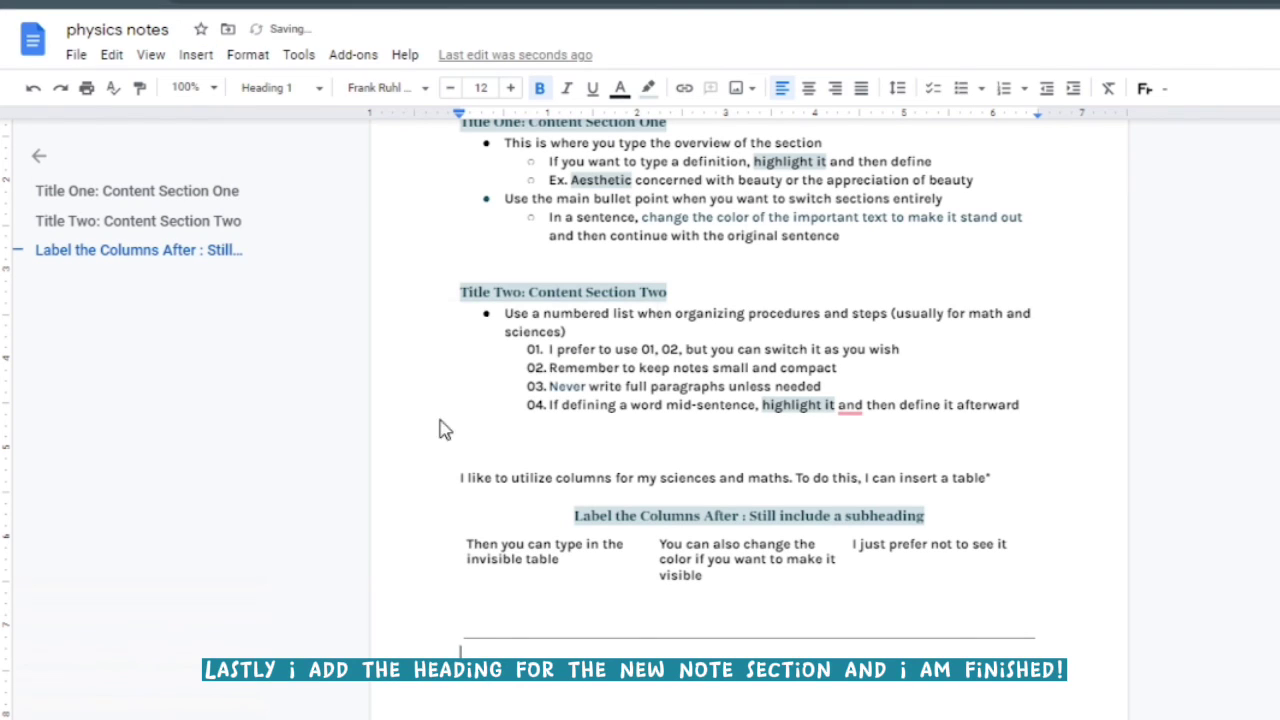
type("Important")
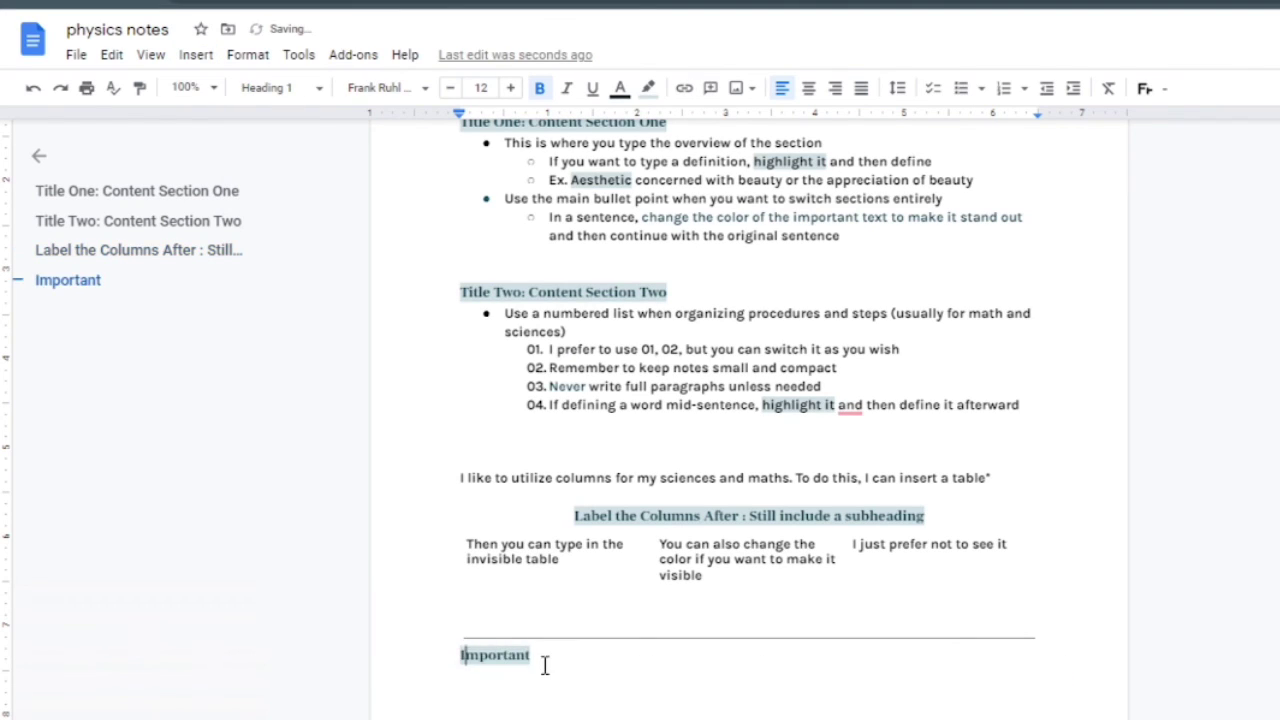
type(" Notes:")
key("Return")
Add a star-bulleted note under Important Notes
left_click(975, 97)
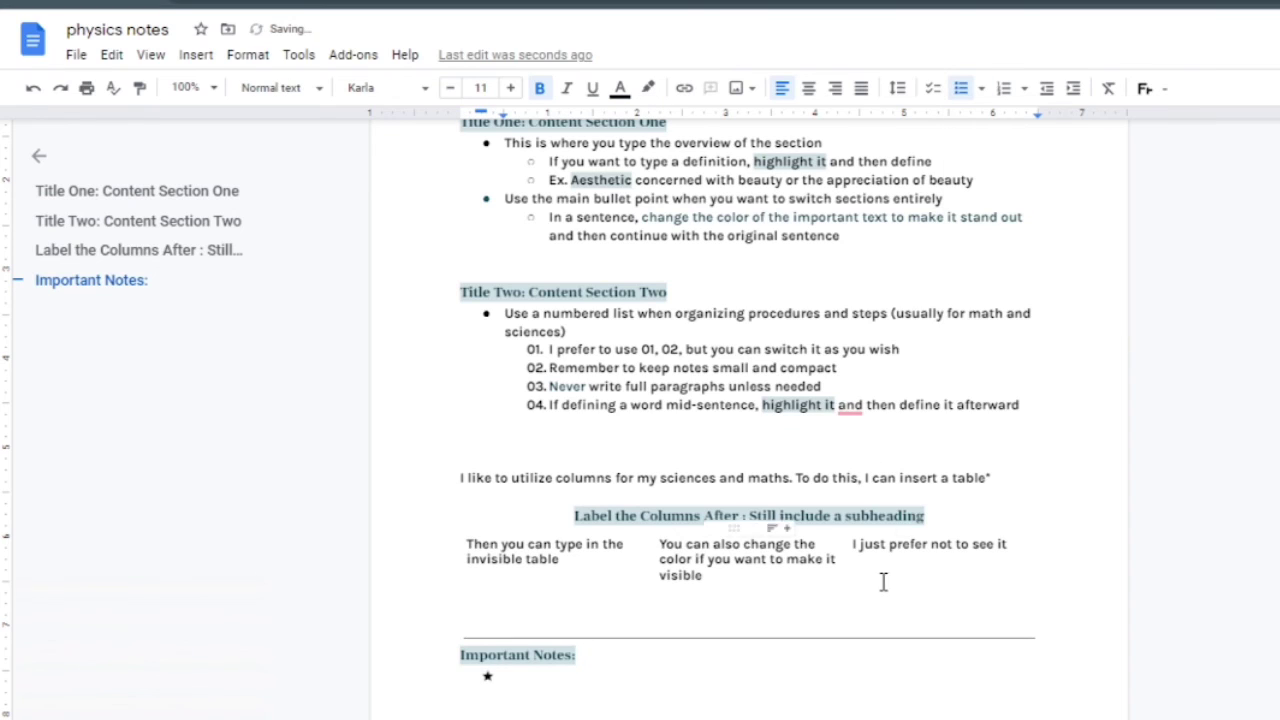
type("use")
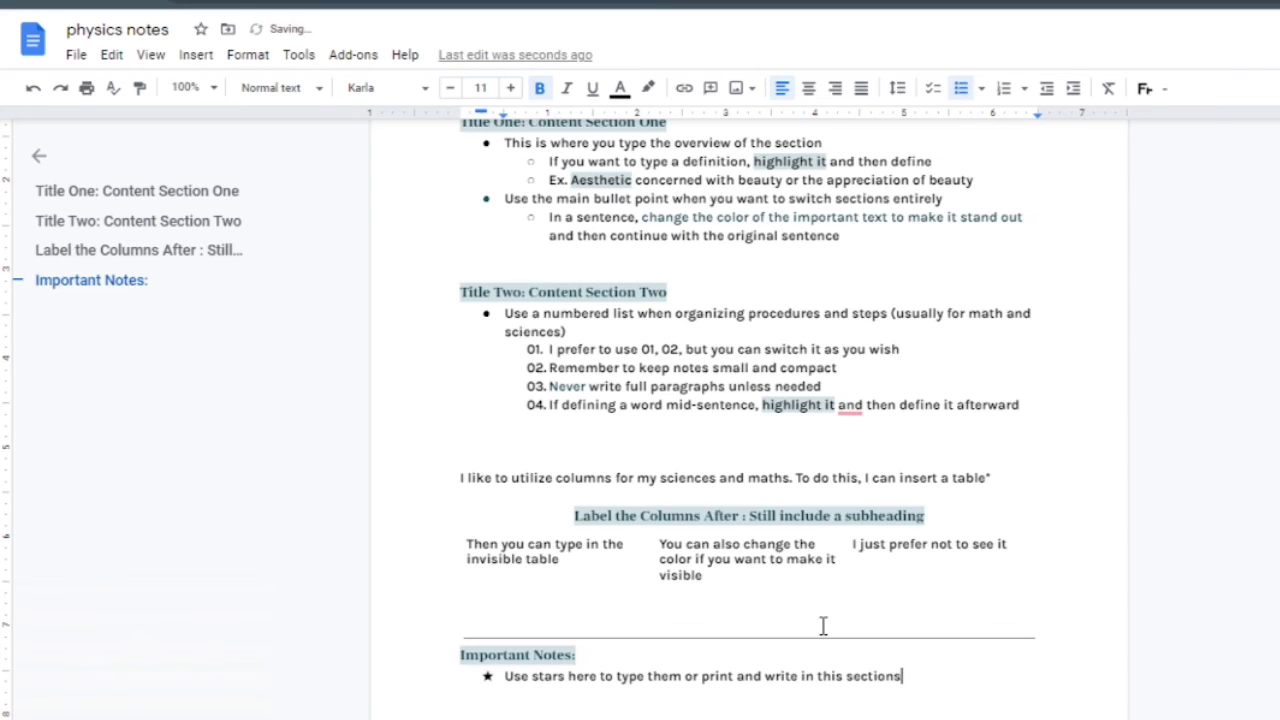
key("BackSpace")
key("Return")
key("Return")
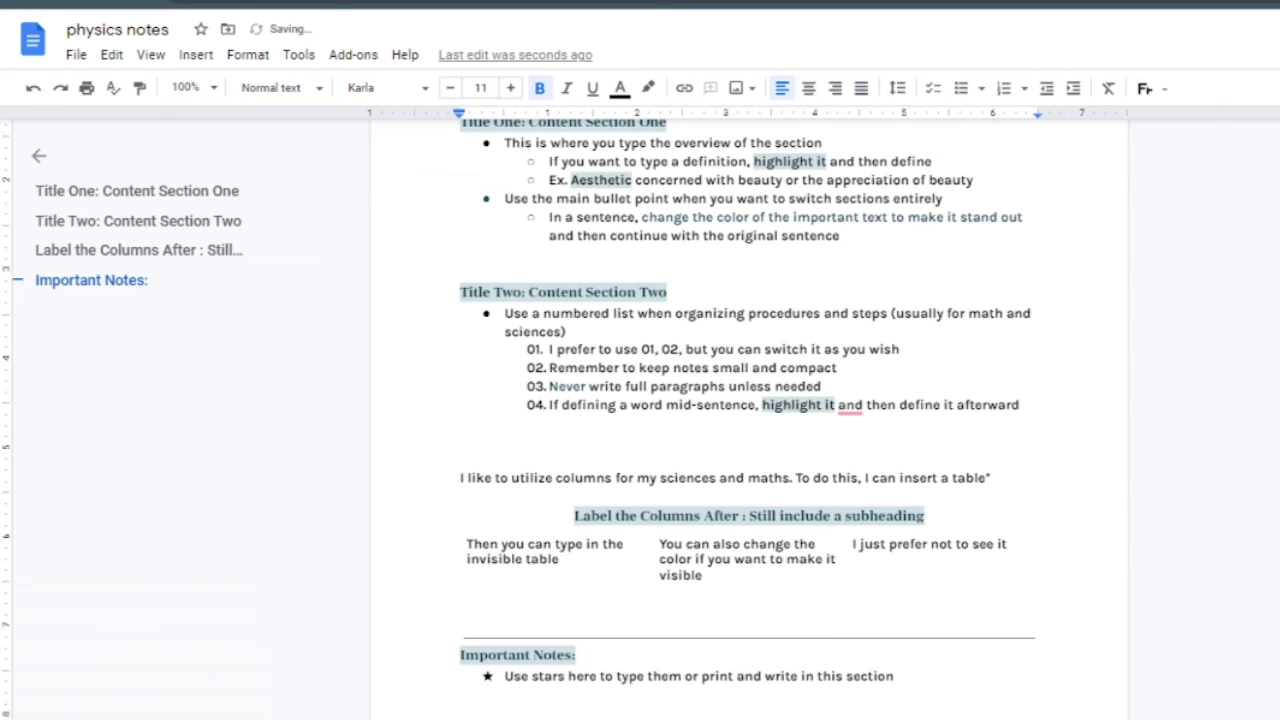